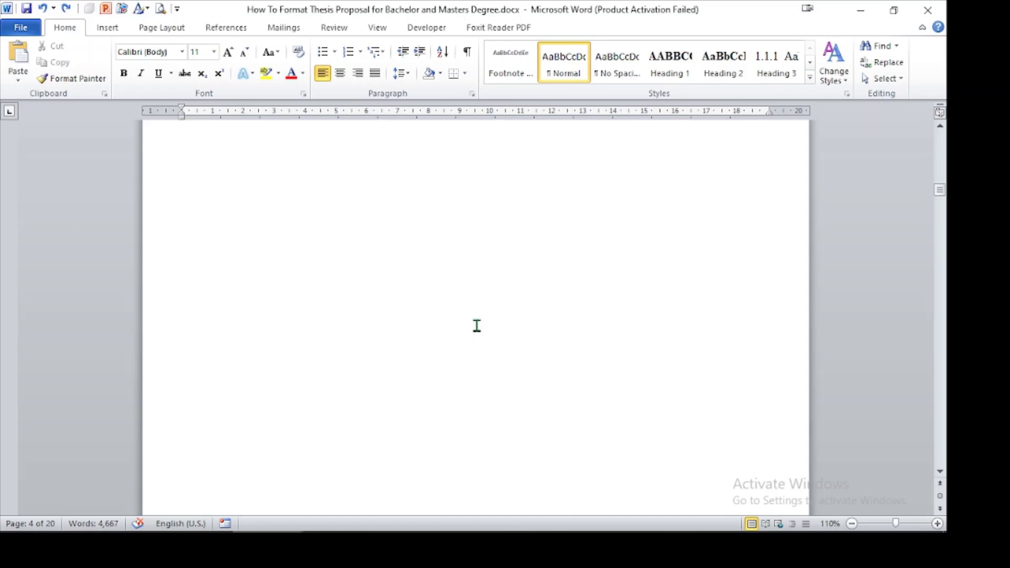
Step: Open the print preview of the proposal and go back to its first page
key("ctrl+p")
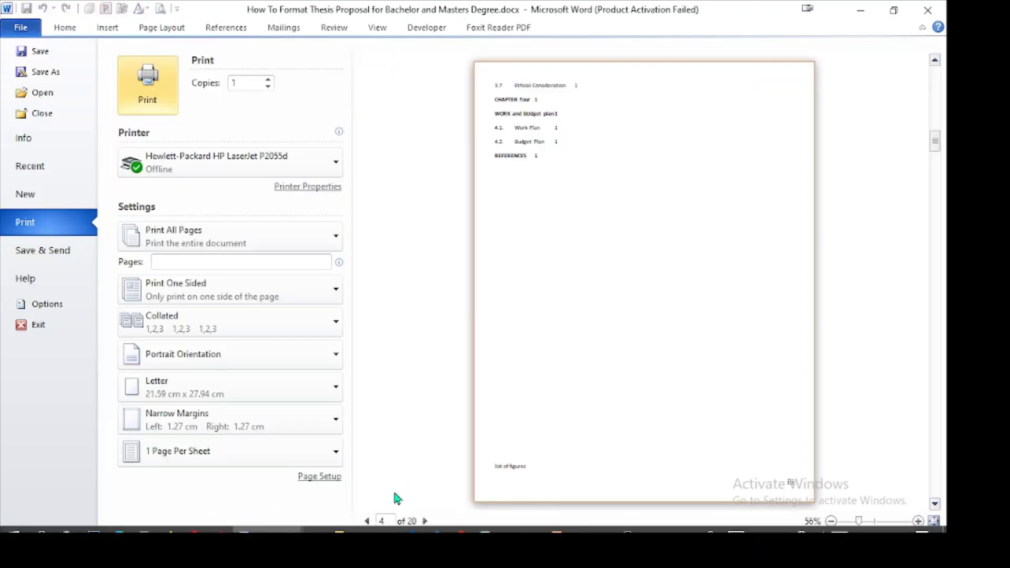
left_click(367, 521)
left_click(368, 520)
left_click(367, 521)
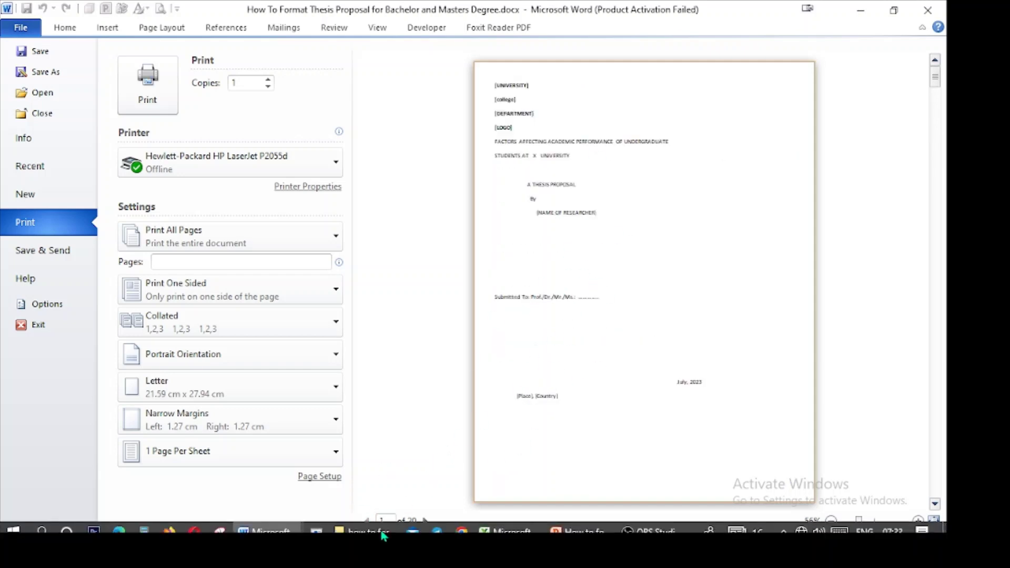
Step: Review the proposal page by page in the print preview up to the last page, and return to the document
left_click(426, 521)
left_click(425, 520)
left_click(426, 521)
left_click(426, 520)
left_click(426, 520)
left_click(425, 520)
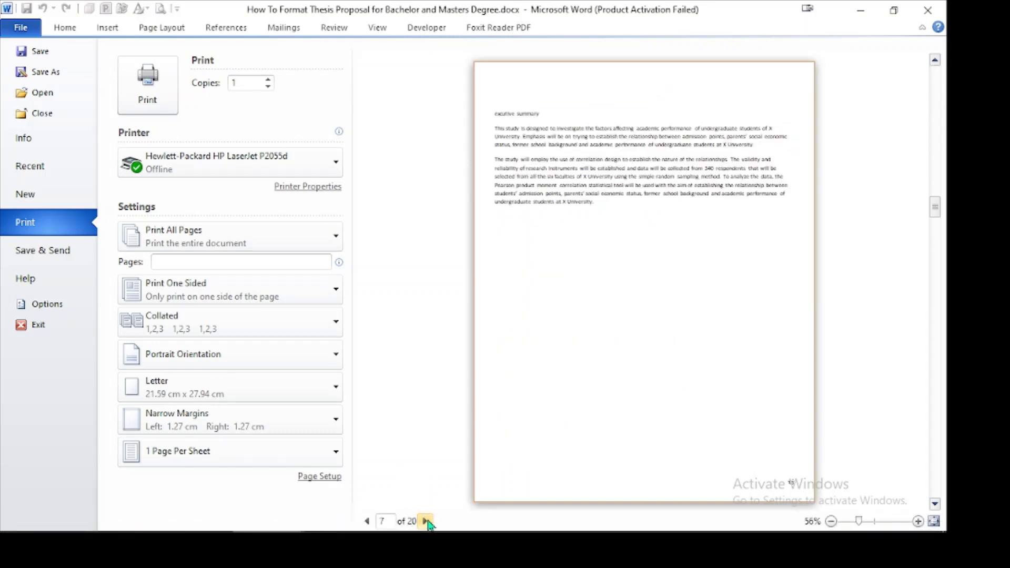
left_click(426, 520)
left_click(425, 521)
left_click(425, 520)
left_click(426, 520)
left_click(426, 521)
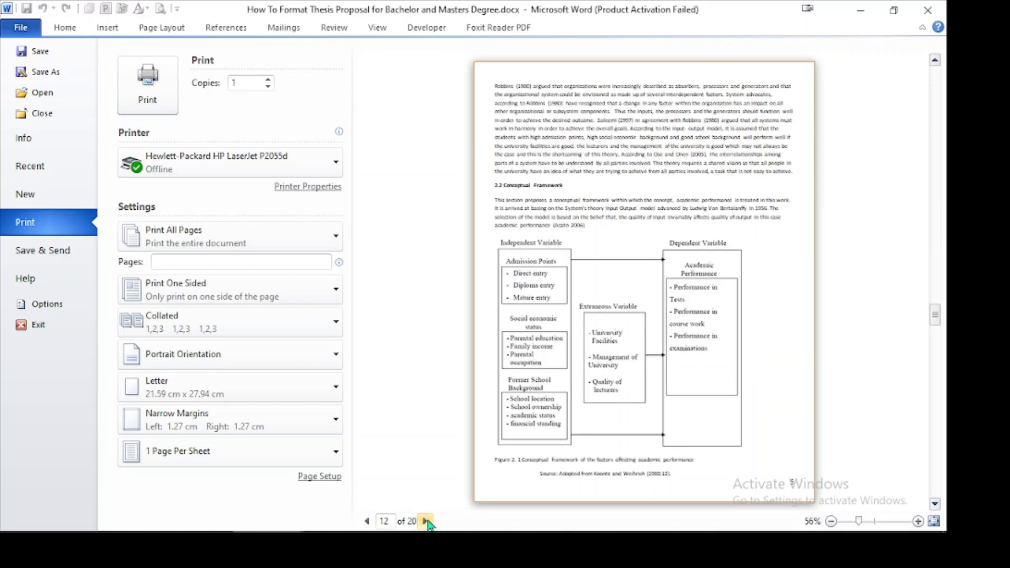
left_click(425, 521)
left_click(425, 520)
left_click(425, 521)
left_click(425, 520)
left_click(425, 520)
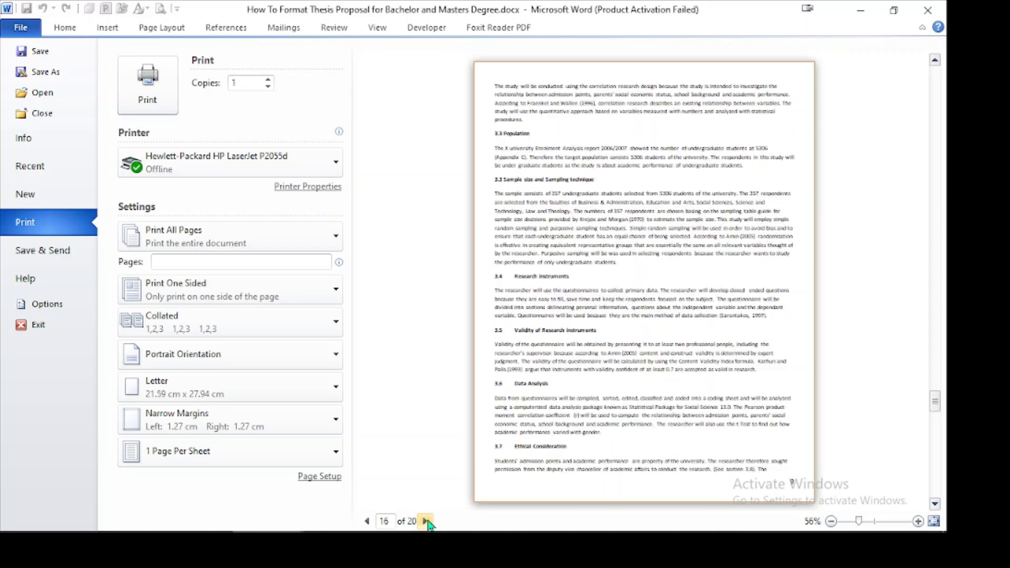
left_click(426, 521)
left_click(426, 521)
left_click(425, 521)
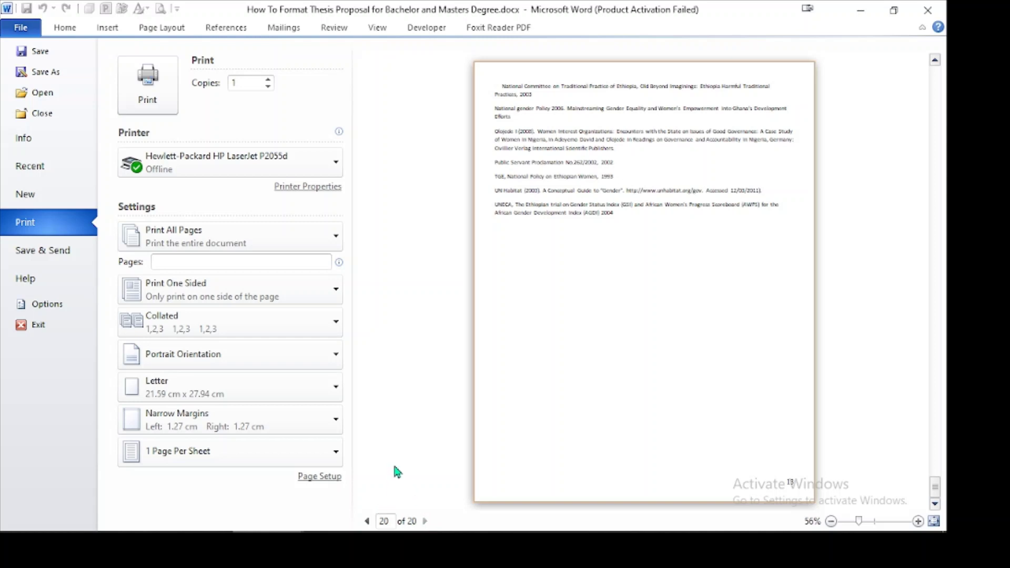
key("Escape")
Step: Open the custom page margins and set the top margin to 2.54 cm and the left margin to 3.81 cm
scroll(727, 310, "up", 3)
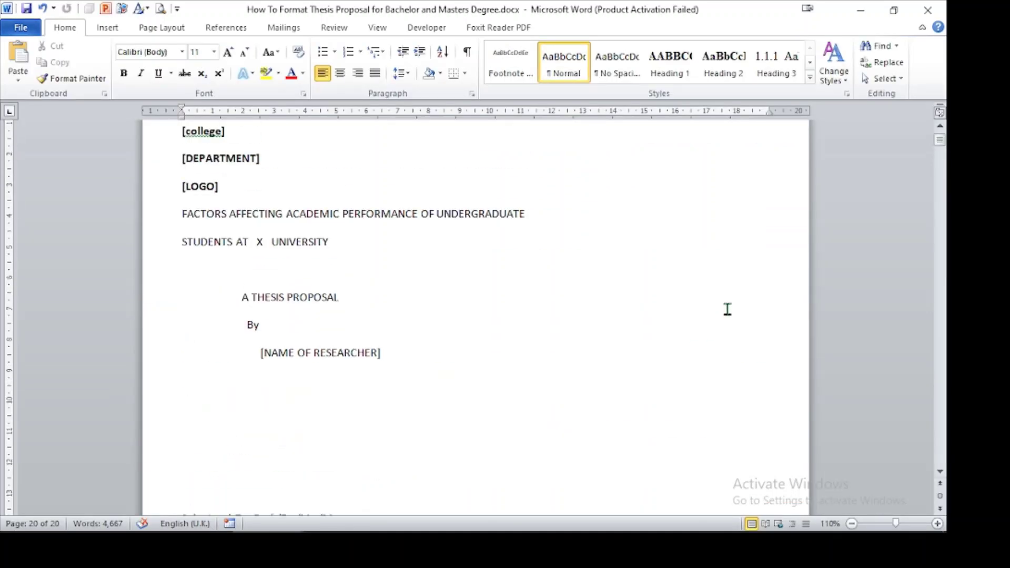
scroll(728, 309, "up", 1)
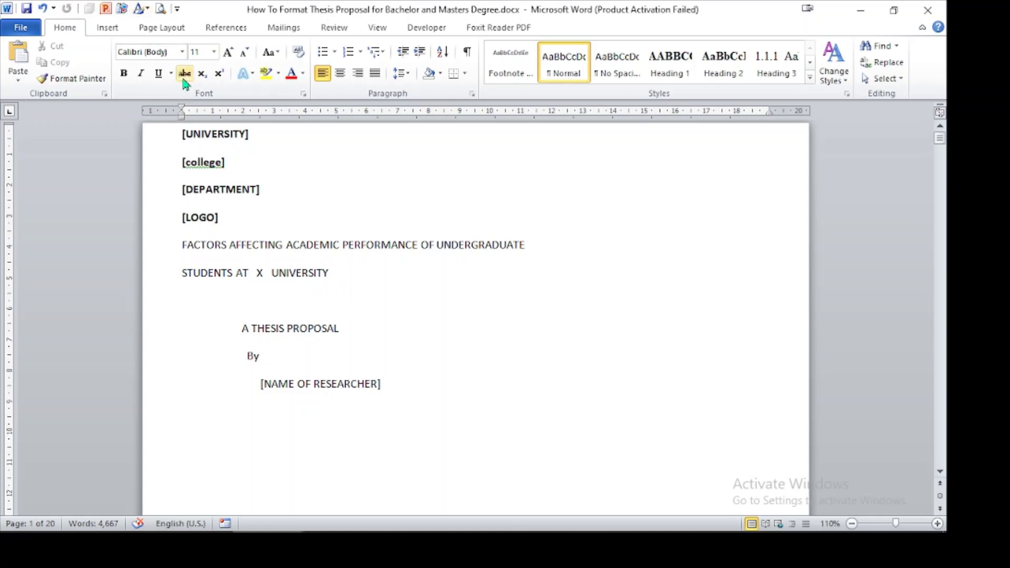
left_click(178, 32)
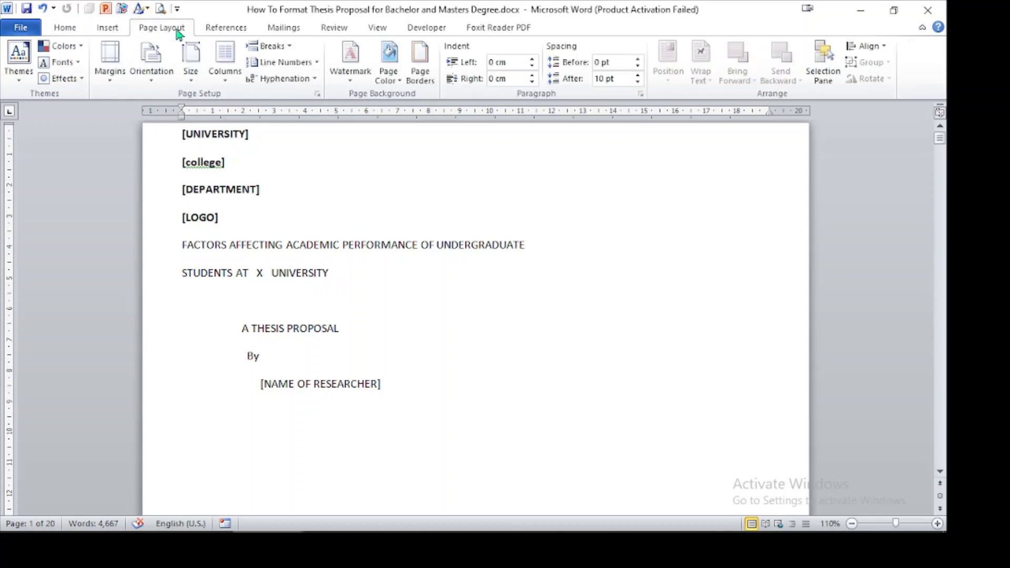
left_click(120, 76)
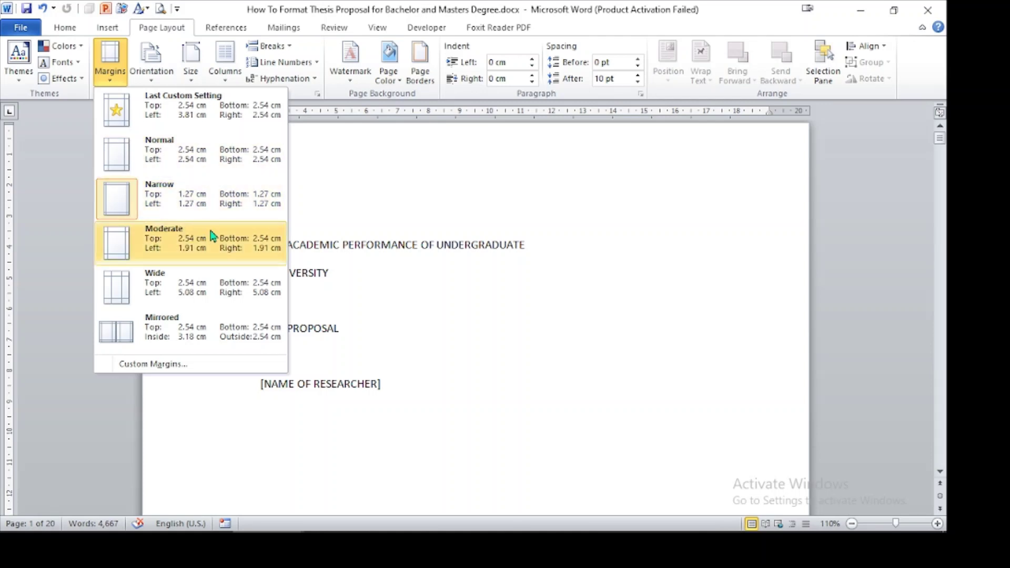
left_click(179, 364)
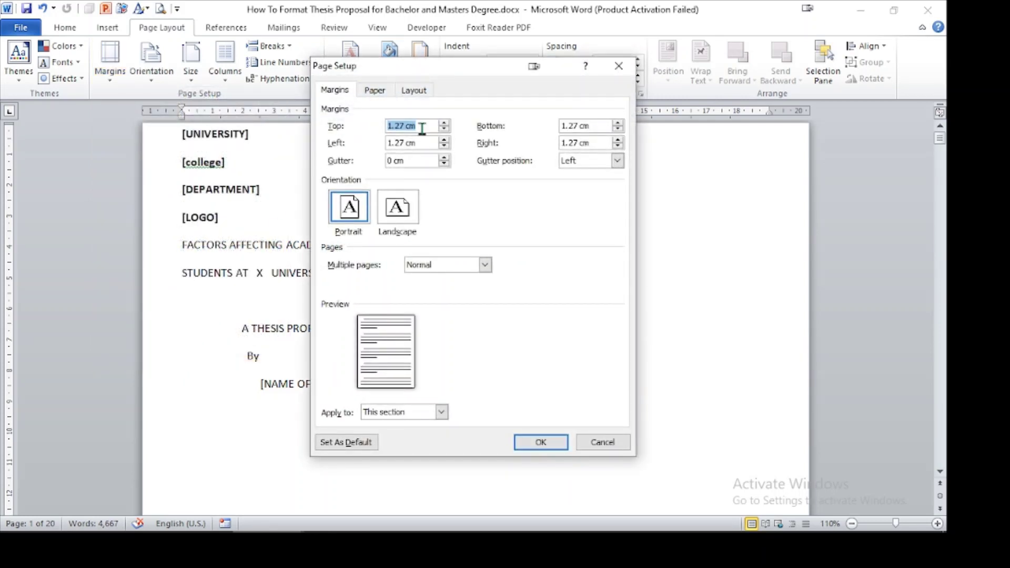
left_click(406, 126)
key("BackSpace")
key("BackSpace")
key("BackSpace")
key("BackSpace")
key("BackSpace")
type("2.54")
left_click(406, 143)
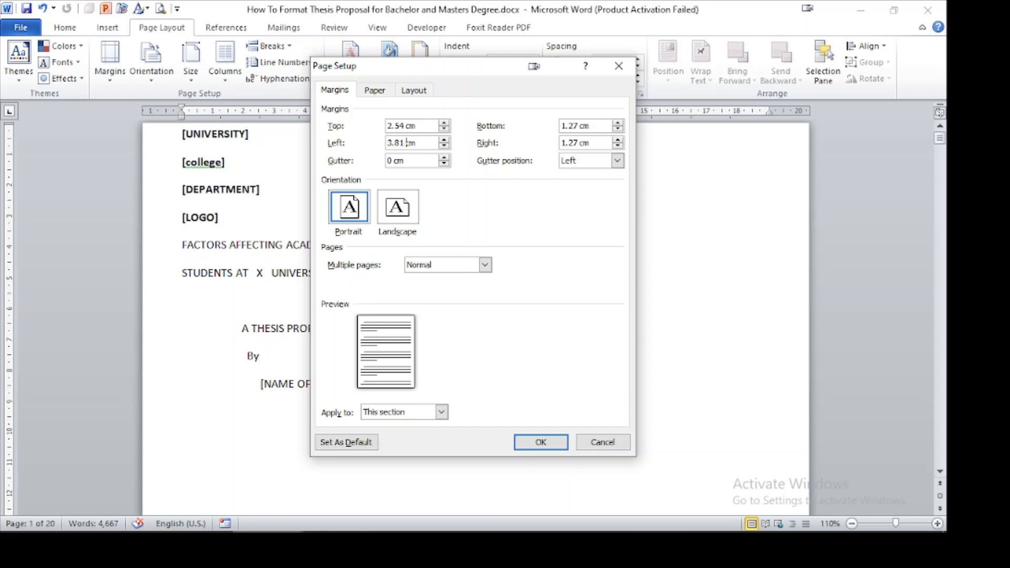
Step: Set both the bottom and the right page margins to 2.54 cm
left_click(579, 126)
key("BackSpace")
key("BackSpace")
key("BackSpace")
key("BackSpace")
type("2.54")
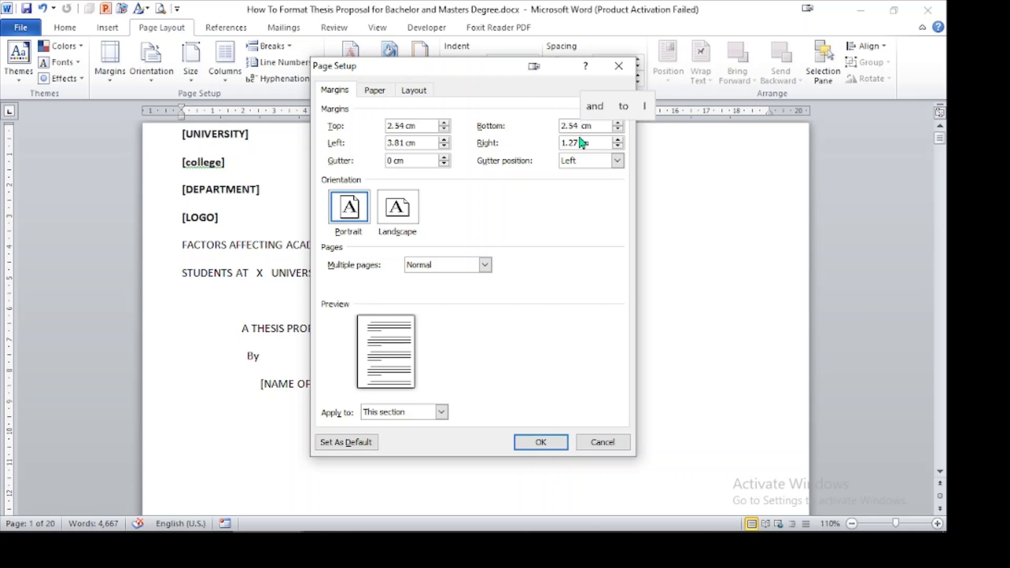
left_click(581, 141)
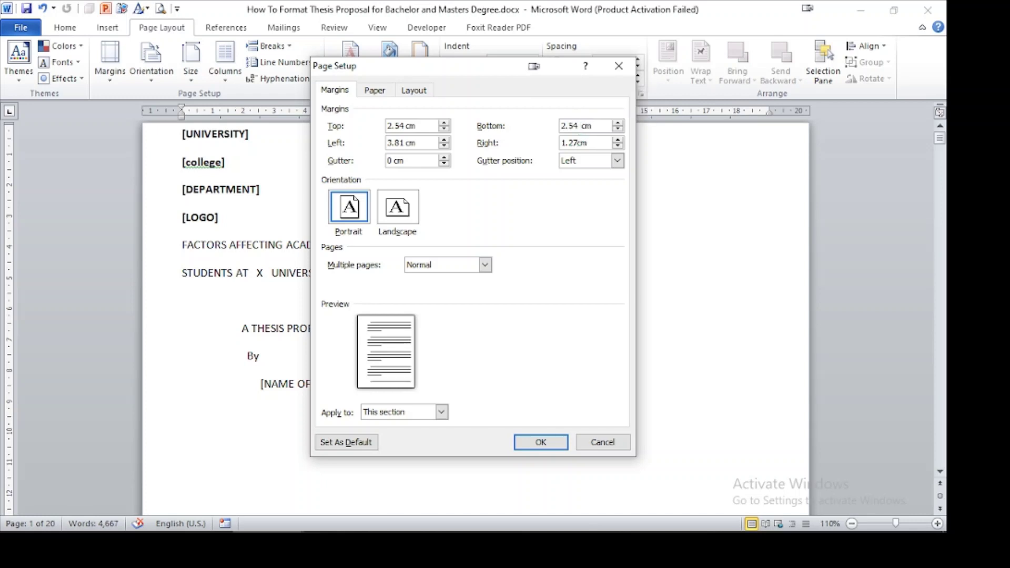
key("BackSpace")
key("BackSpace")
Step: Apply the margin settings to the whole document
left_click(442, 414)
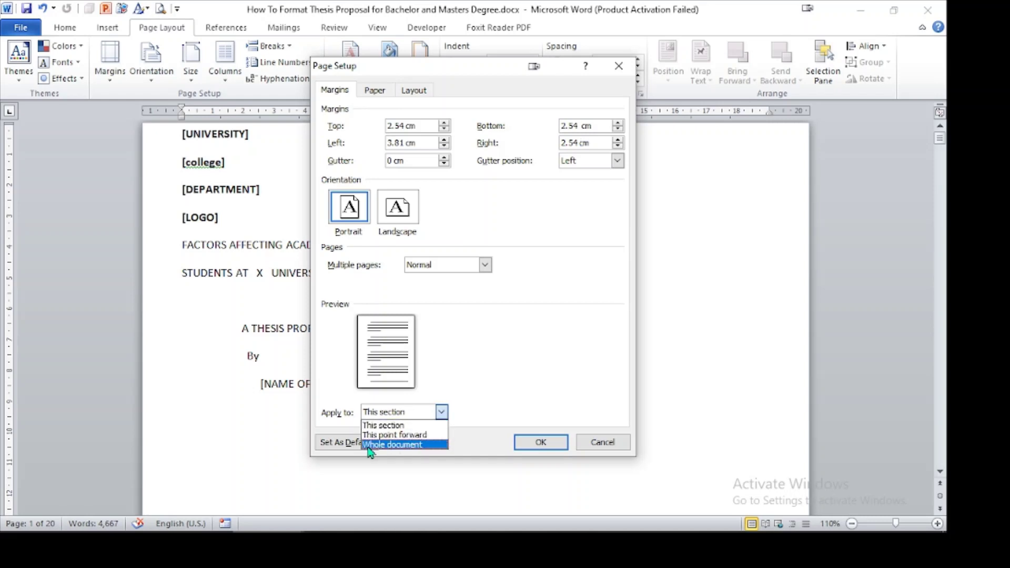
left_click(397, 445)
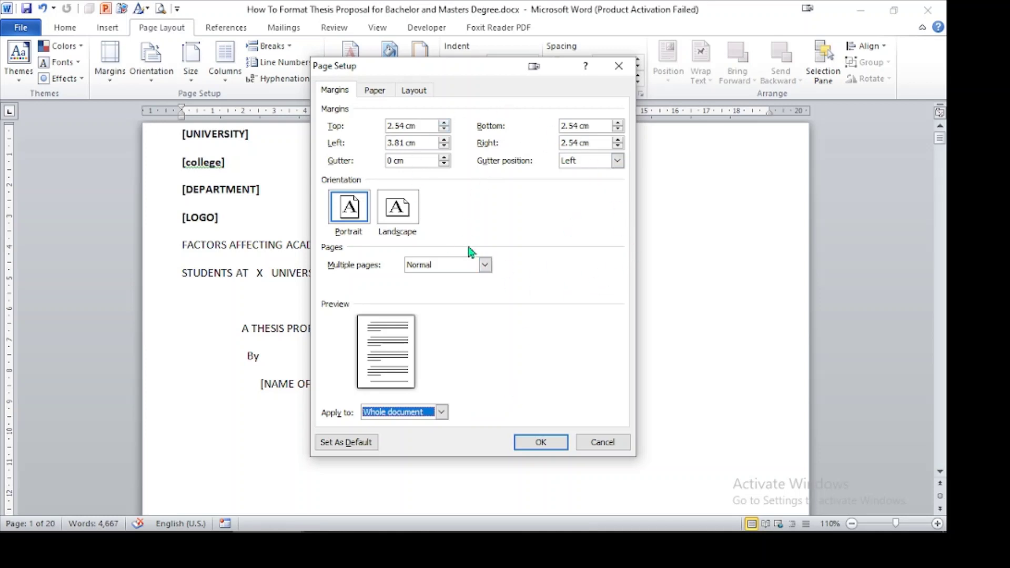
left_click(538, 442)
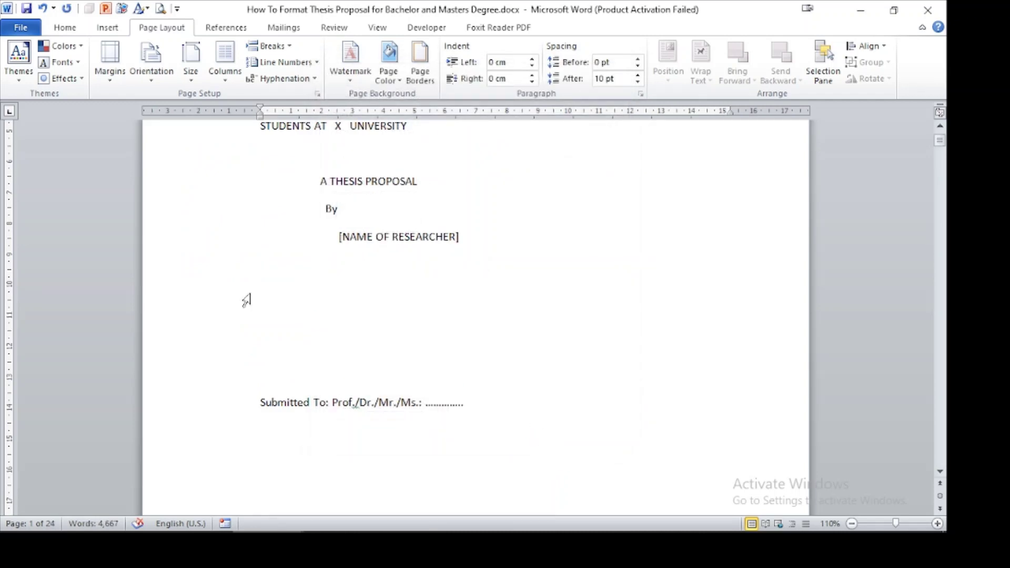
Step: Insert a header with placeholder text on the title page, delete the placeholder and return to the body text
scroll(221, 310, "up", 5)
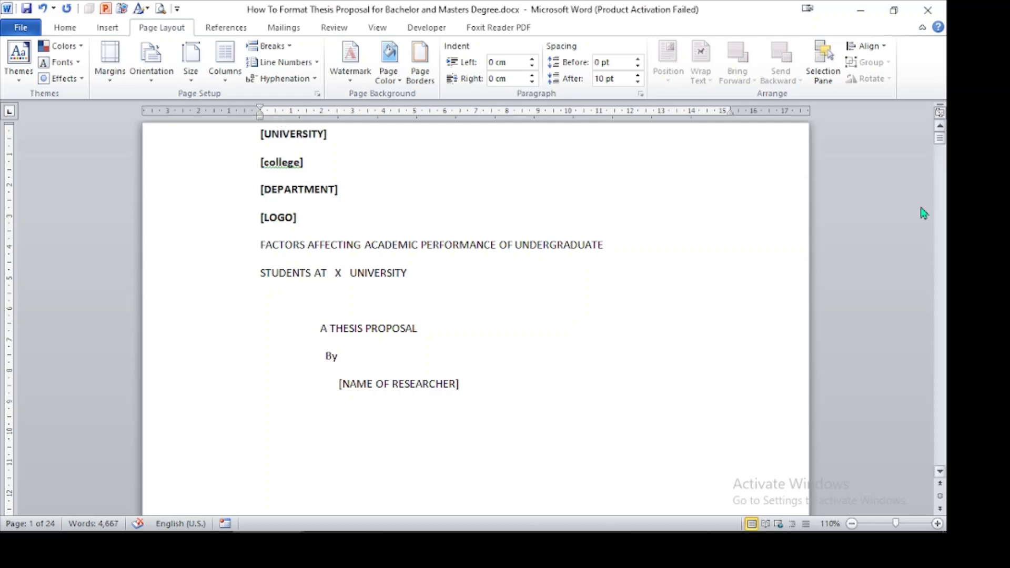
scroll(569, 255, "down", 15)
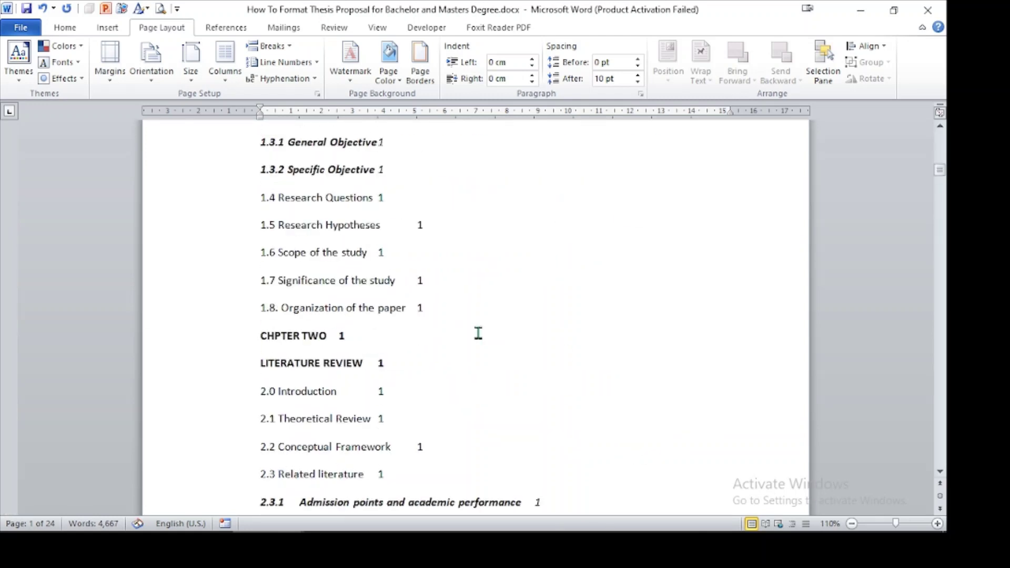
scroll(475, 311, "down", 3)
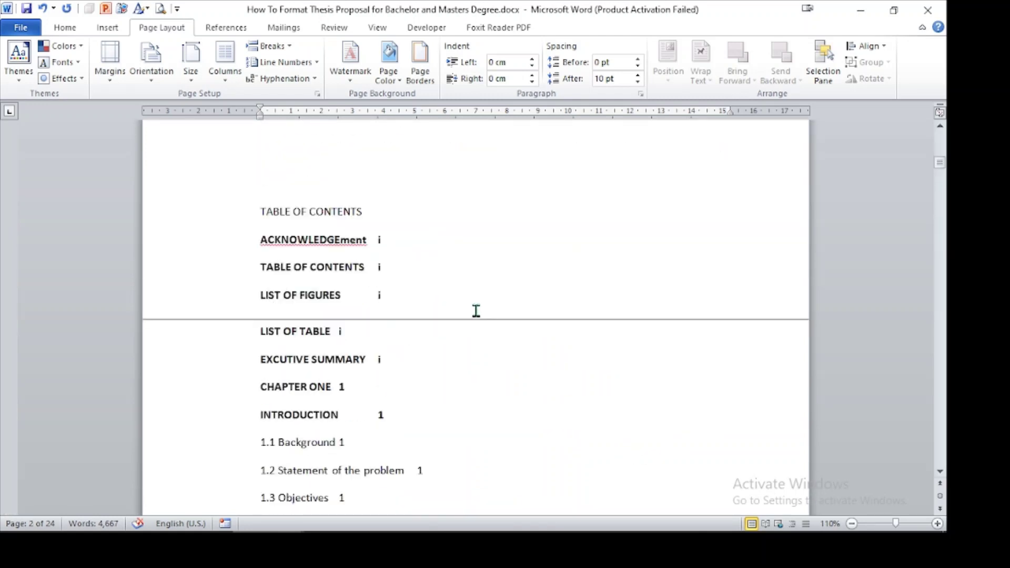
scroll(485, 285, "up", 5)
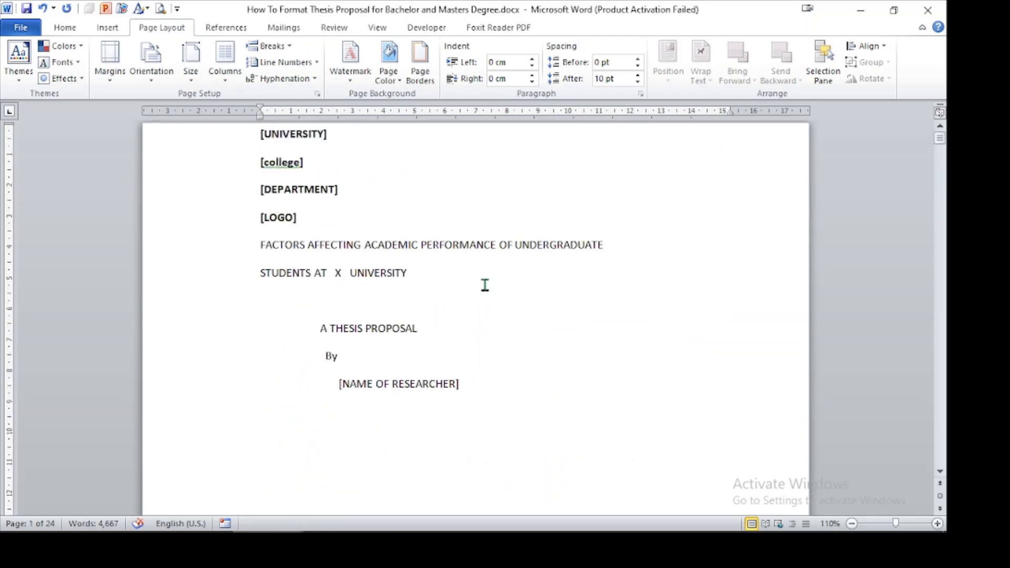
left_click(259, 135)
left_click(107, 28)
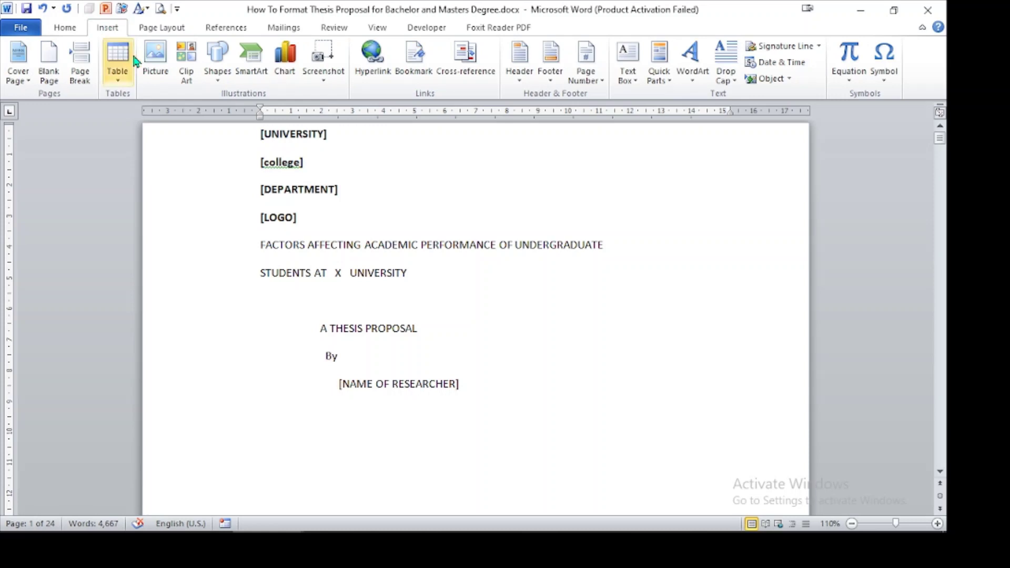
left_click(518, 73)
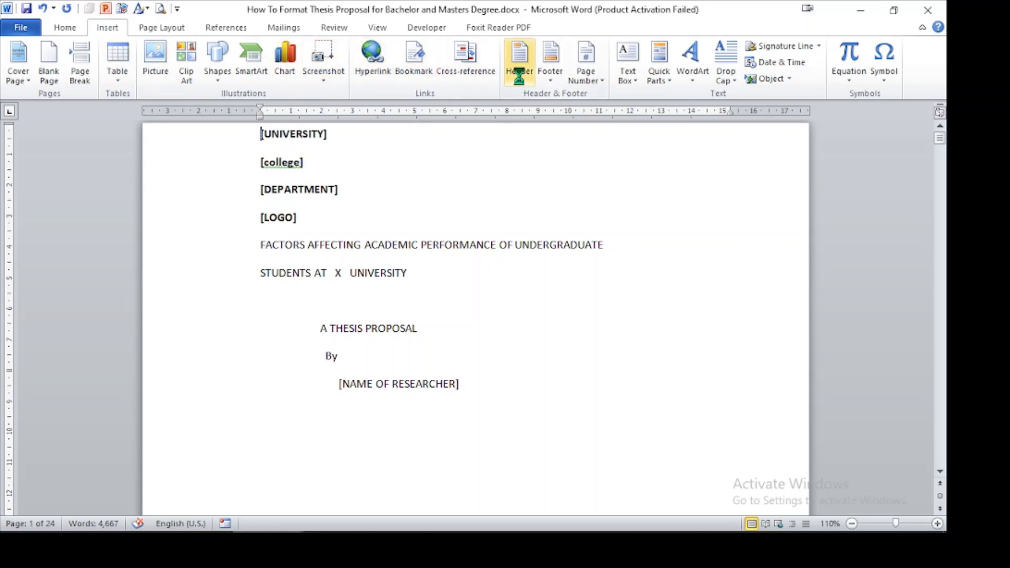
left_click(594, 132)
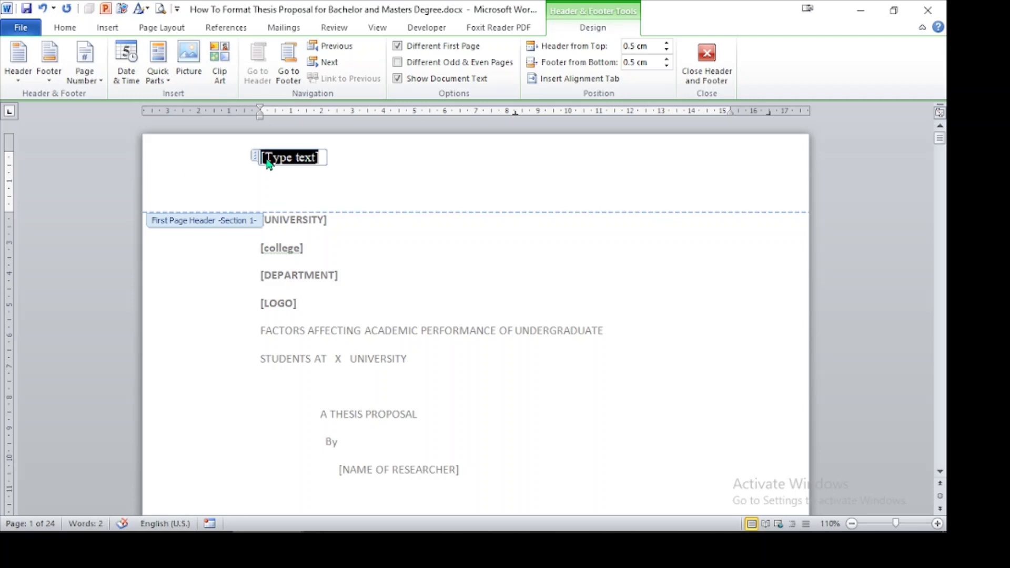
key("Delete")
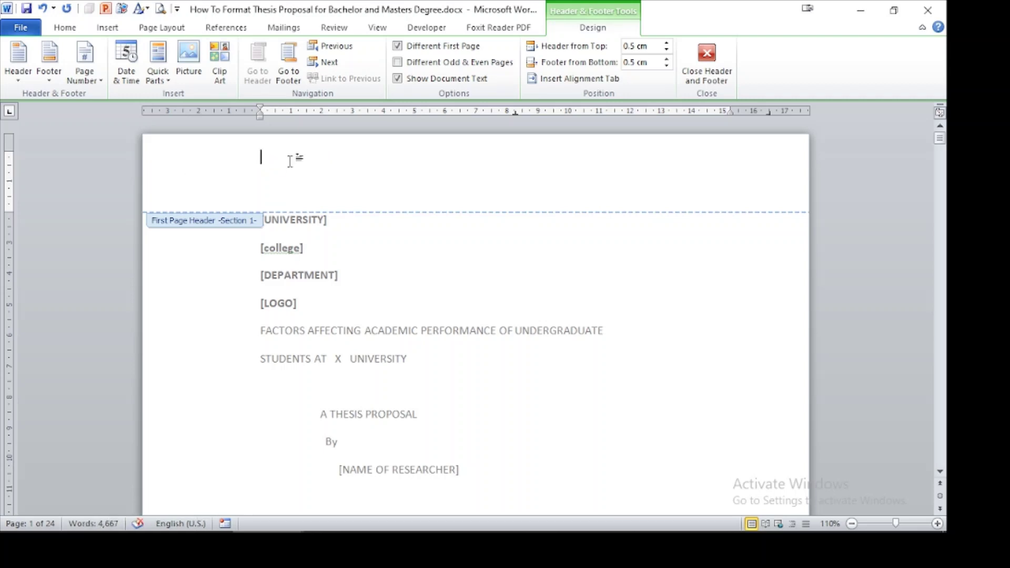
key("Escape")
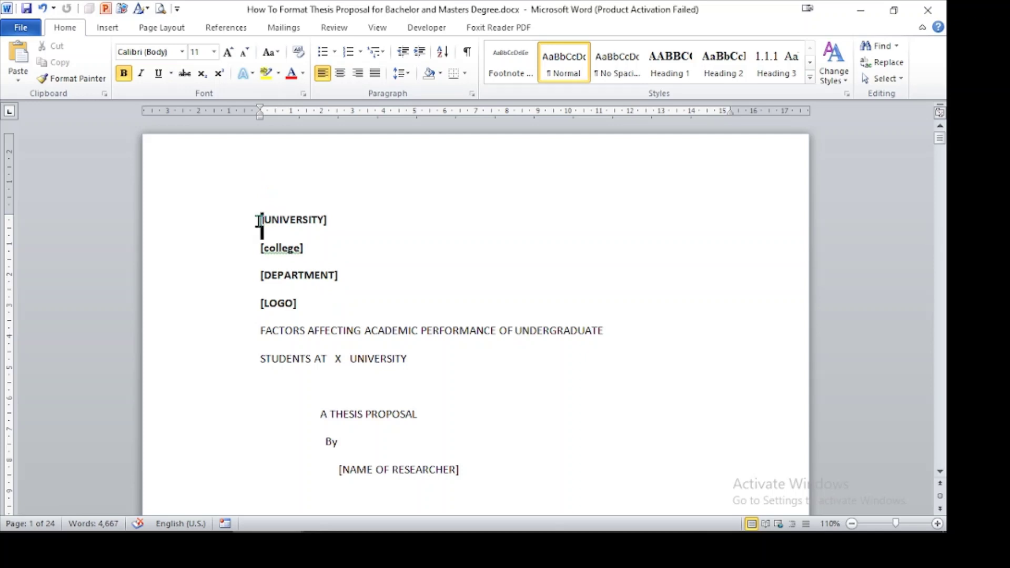
Step: Format the text of the entire document in Times New Roman, size 12
left_click_drag(259, 220, 400, 363)
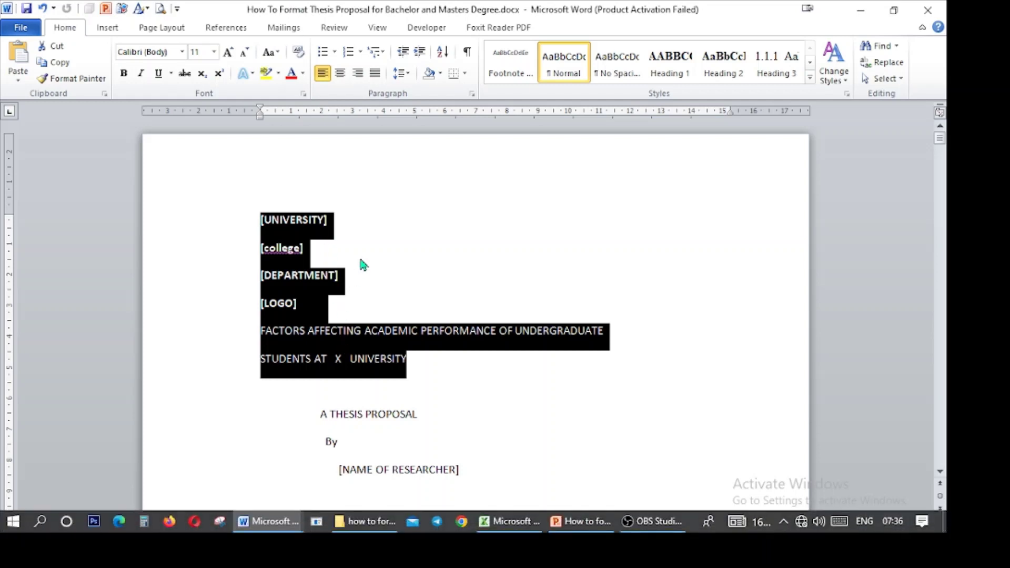
left_click(380, 245)
key("ctrl+a")
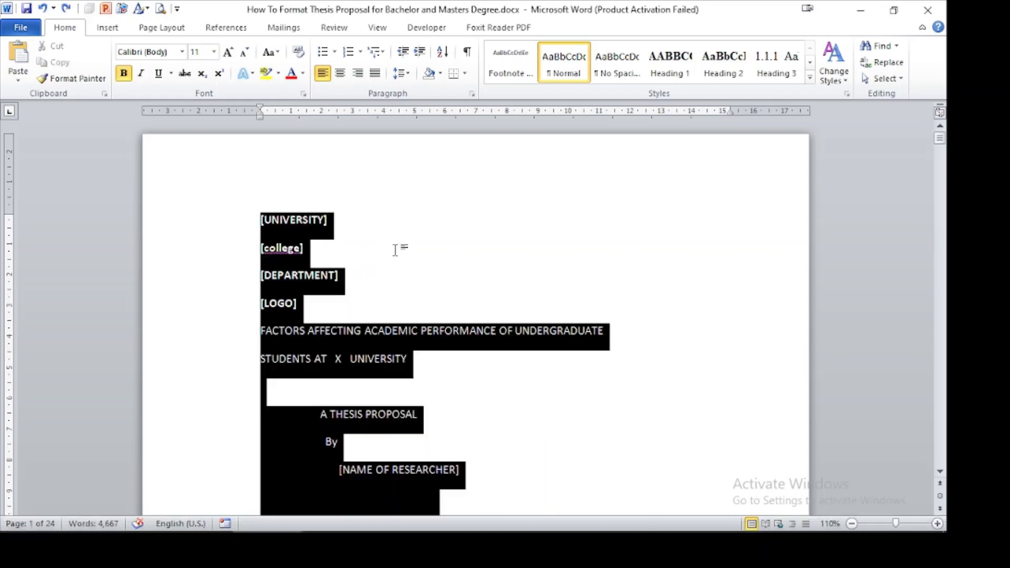
left_click(184, 52)
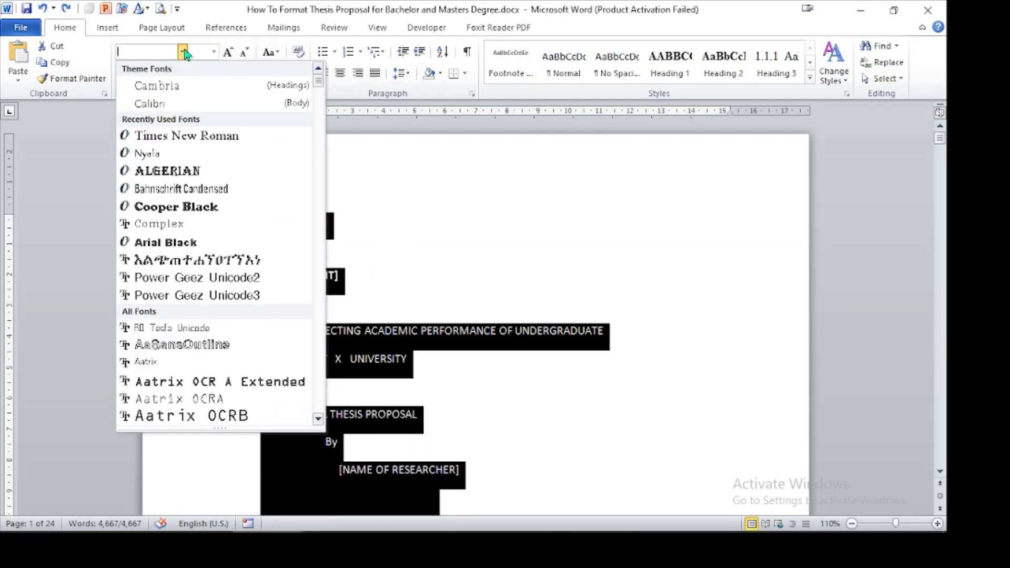
left_click(235, 137)
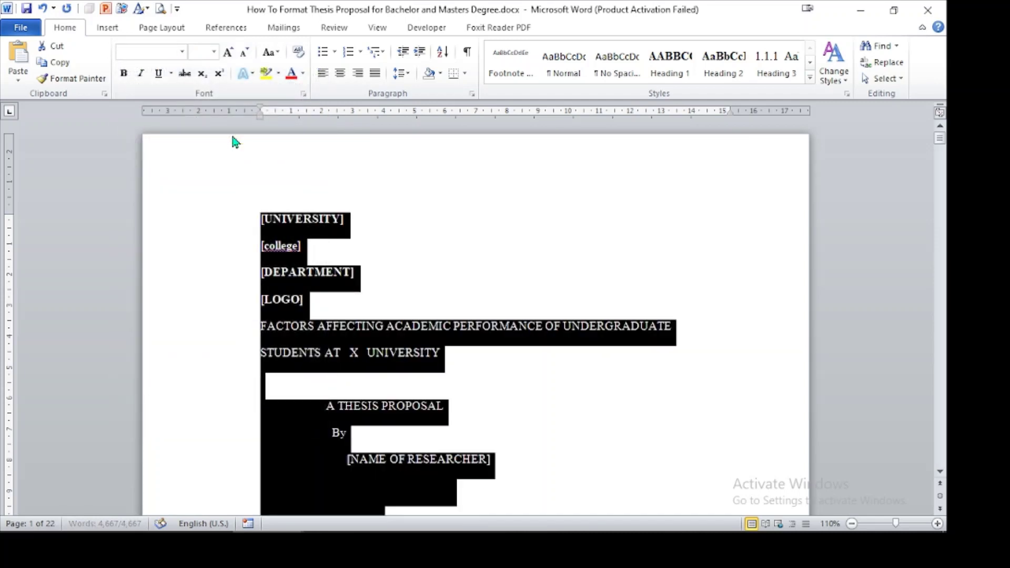
left_click(214, 52)
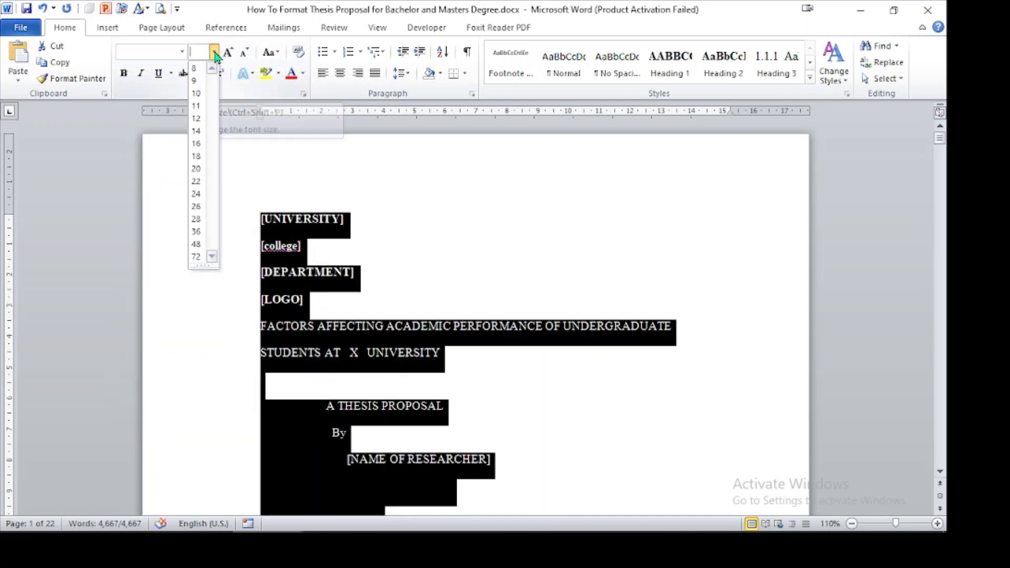
left_click(196, 118)
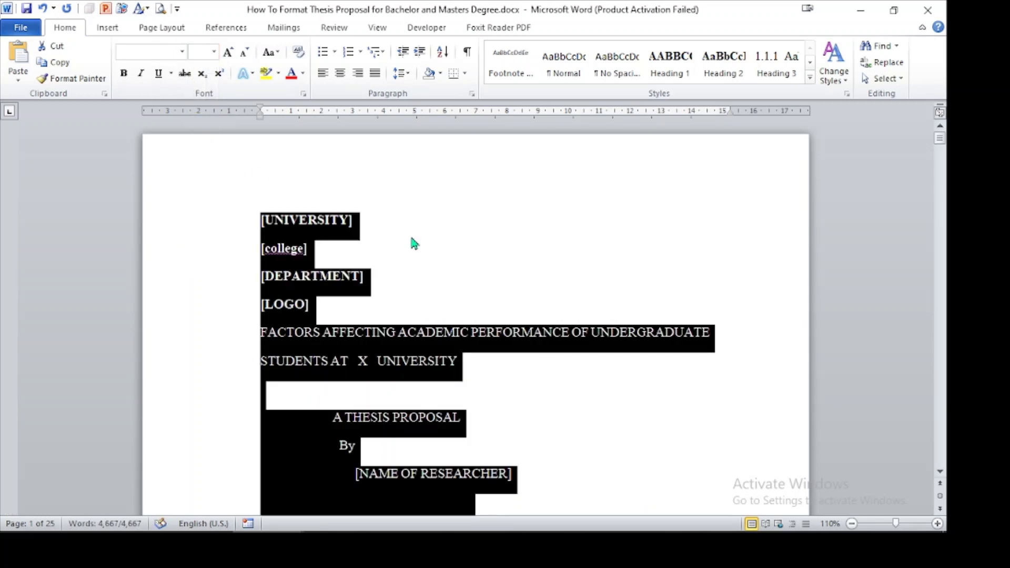
Step: Center the title page lines from [UNIVERSITY] through [NAME OF RESEARCHER]
left_click(379, 226)
left_click_drag(260, 220, 529, 480)
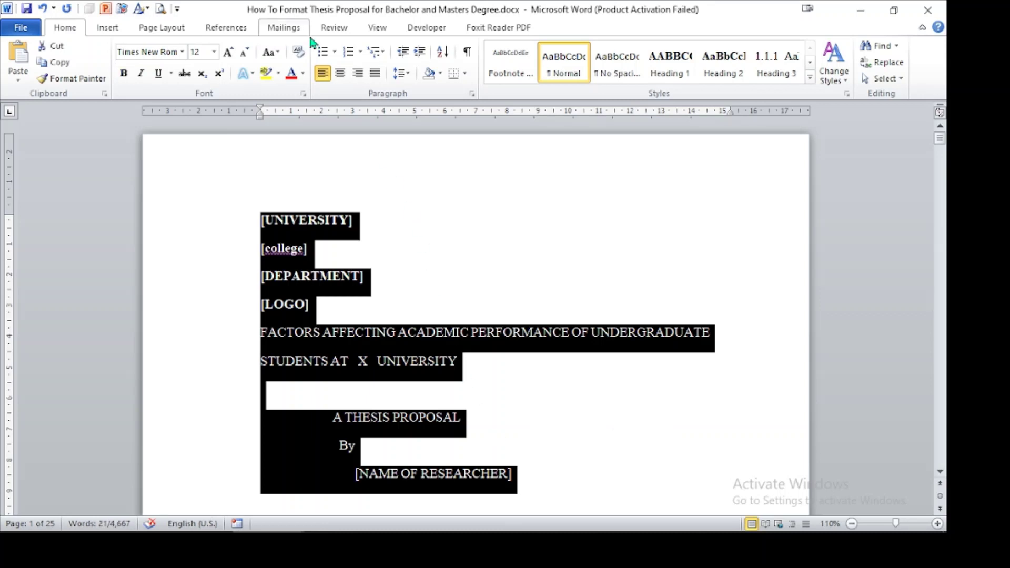
left_click(340, 74)
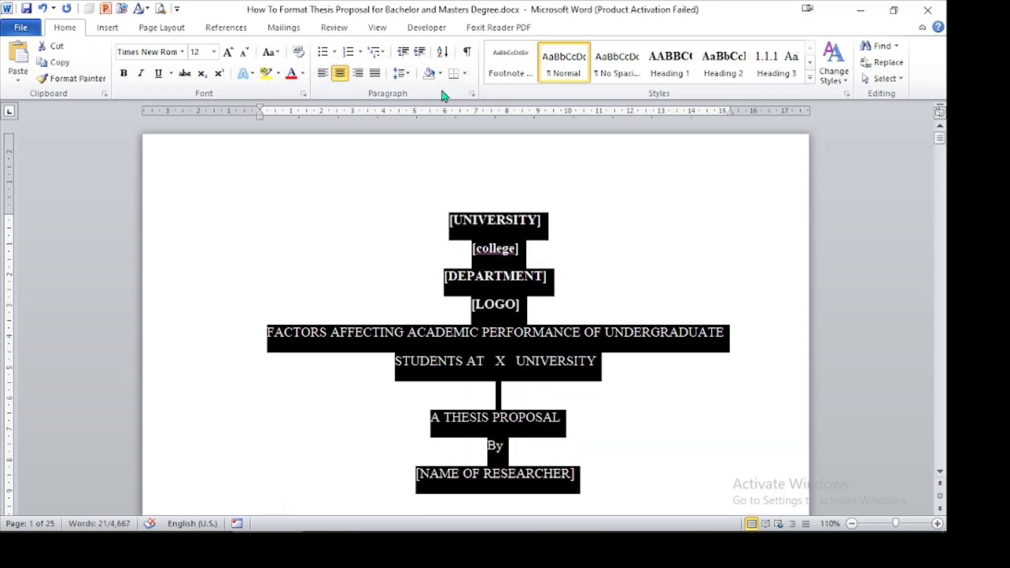
Step: Set the title page lines from [UNIVERSITY] through [NAME OF RESEARCHER] to 1.5 line spacing and remove the space after paragraphs
left_click(407, 79)
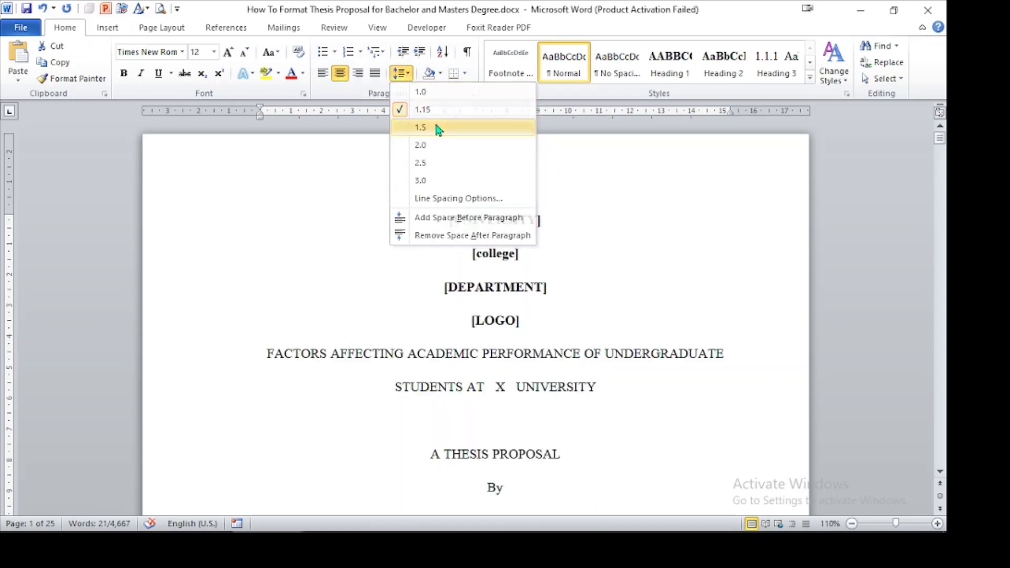
left_click(435, 128)
left_click(408, 79)
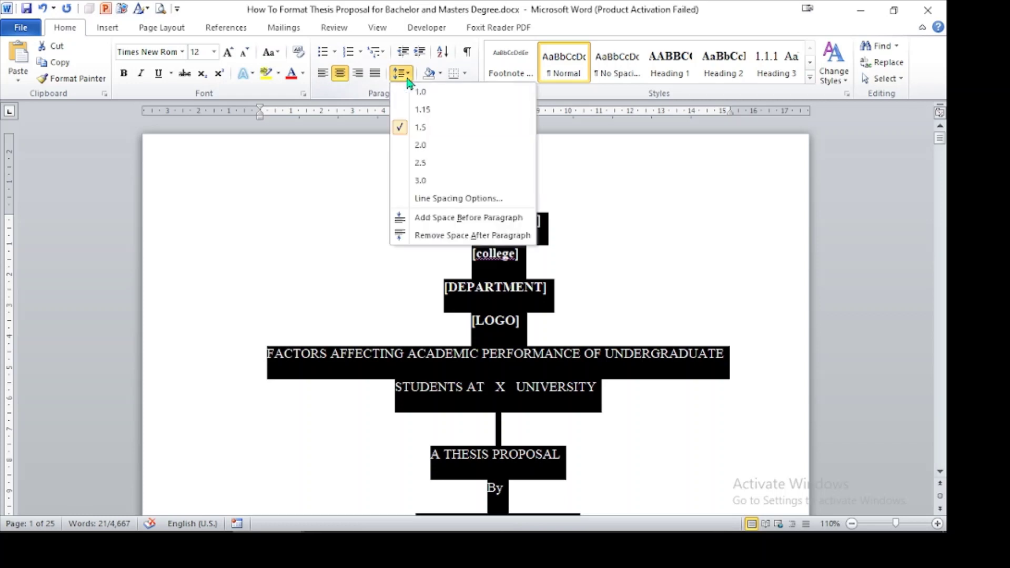
left_click(497, 236)
left_click(597, 256)
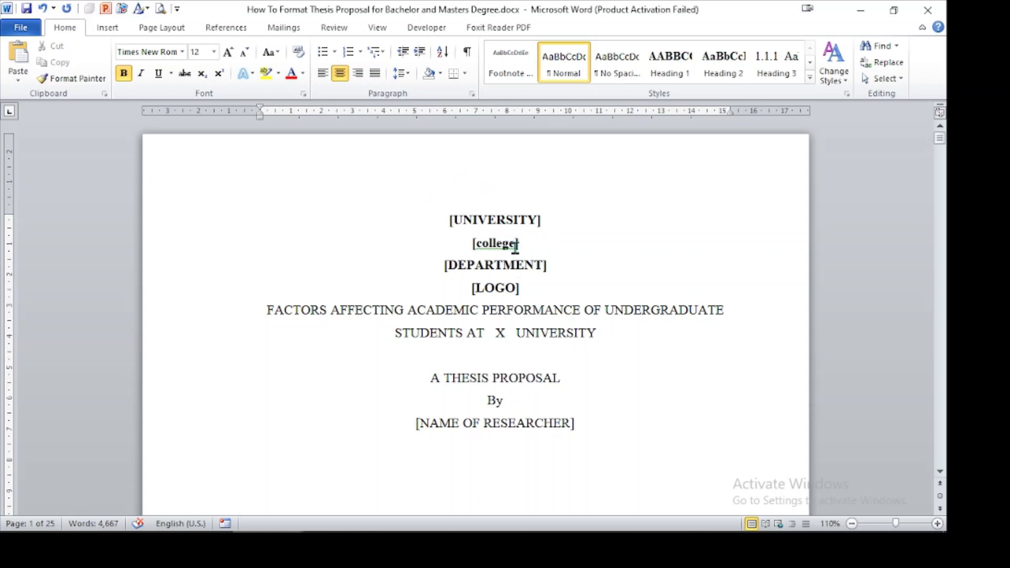
Step: Change the [college] line on the title page to uppercase
left_click_drag(527, 241, 437, 254)
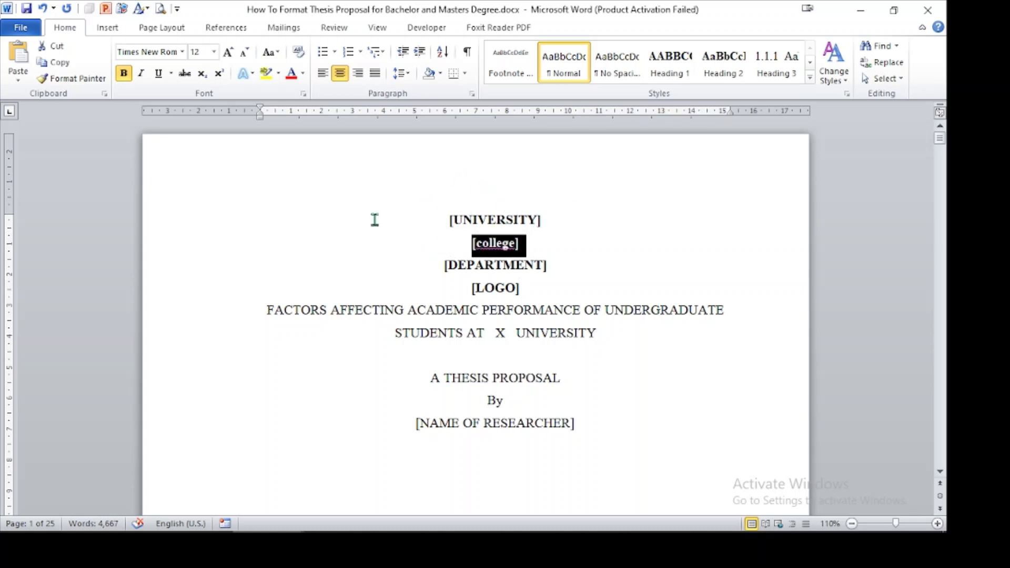
left_click(271, 51)
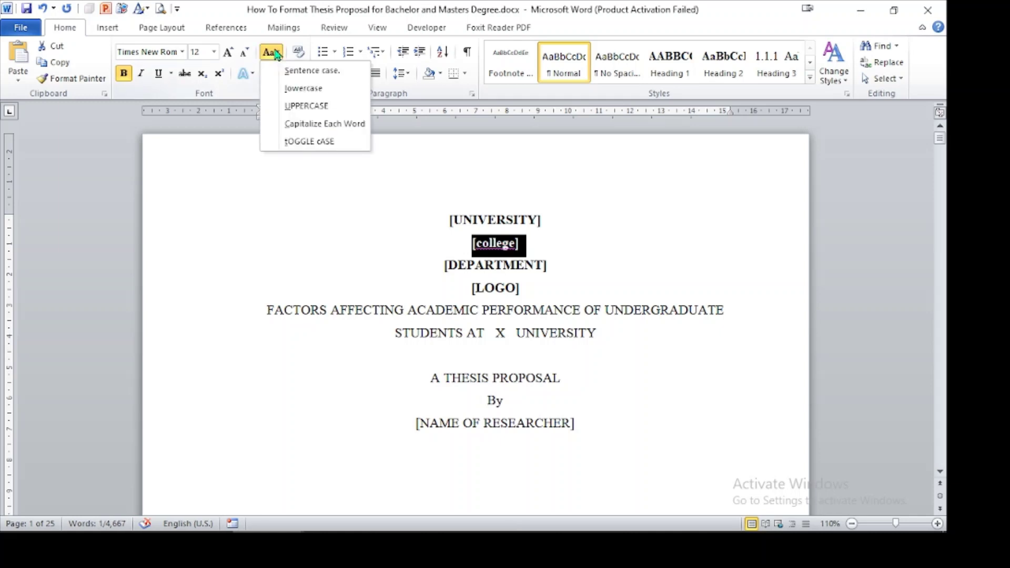
left_click(310, 107)
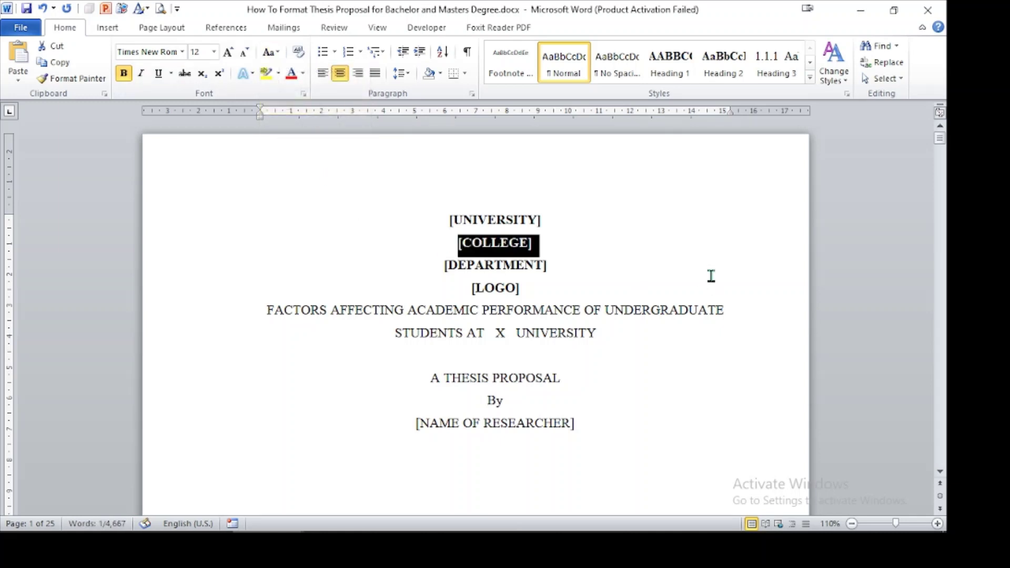
left_click(661, 233)
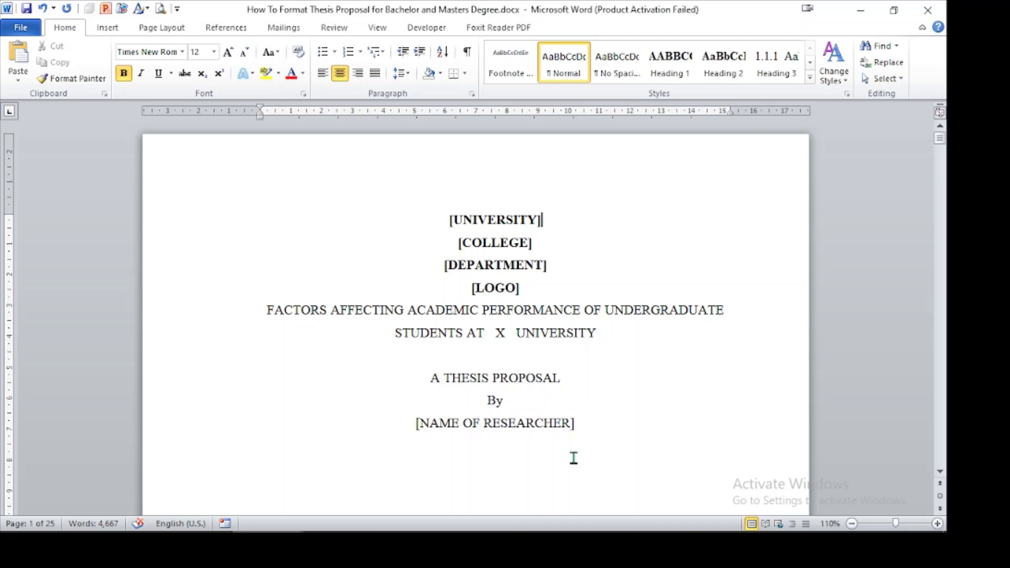
Step: Change the "Submitted To:" label on the title page to uppercase
scroll(530, 365, "down", 10)
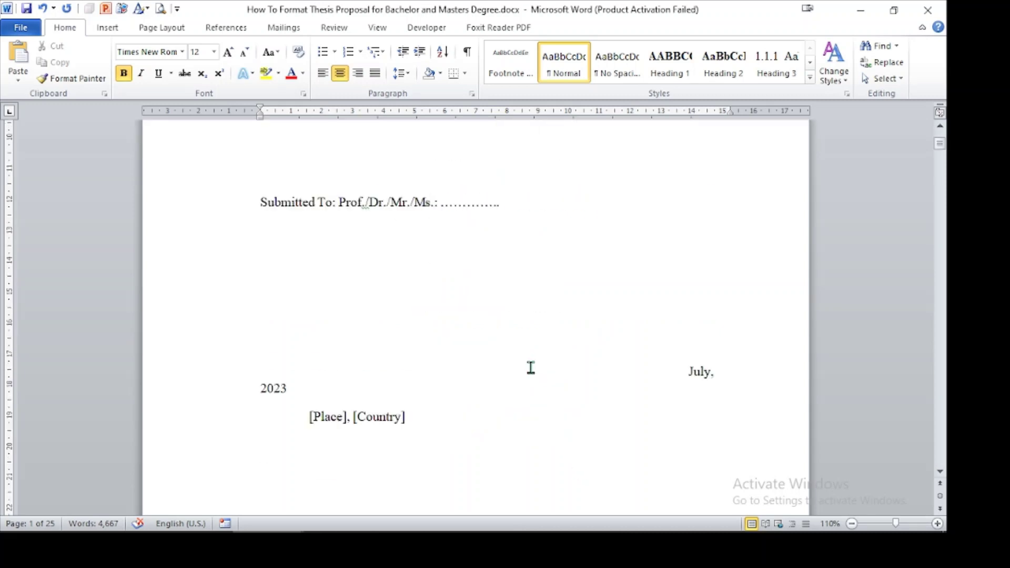
left_click_drag(258, 200, 337, 214)
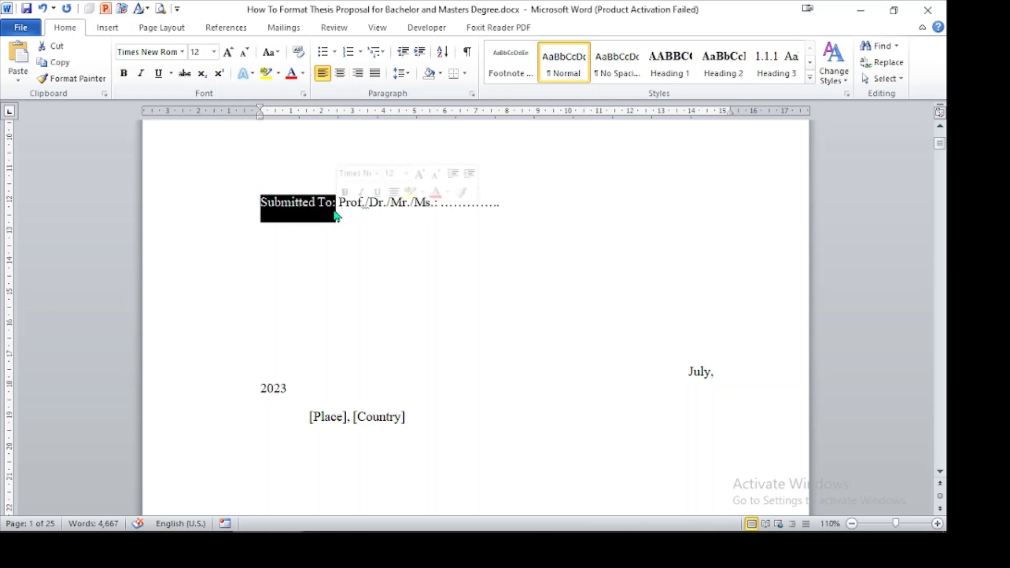
left_click(271, 51)
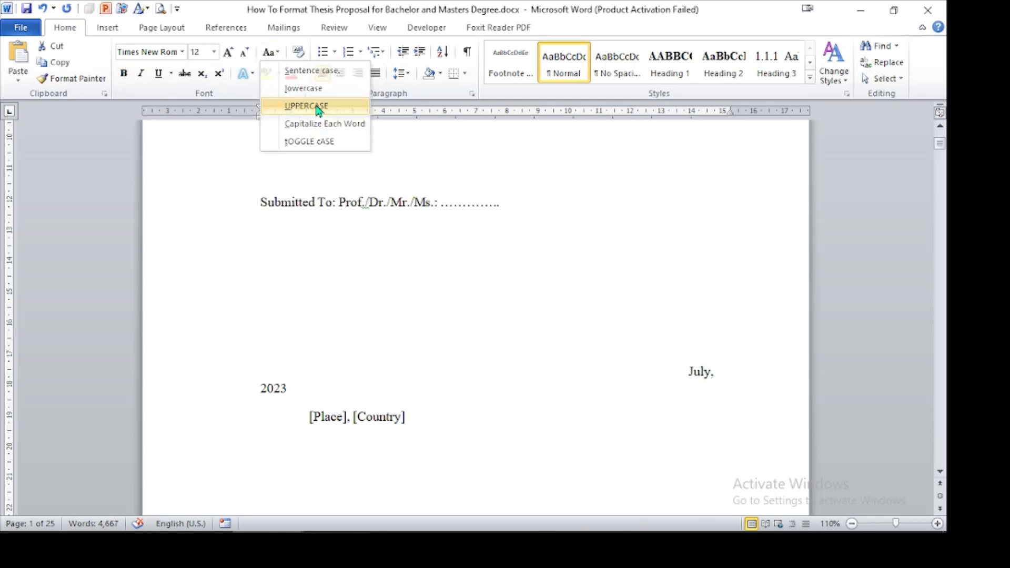
left_click(315, 105)
Step: Change the date and the [Place], [Country] line at the end of the title page to uppercase
left_click_drag(675, 374, 708, 433)
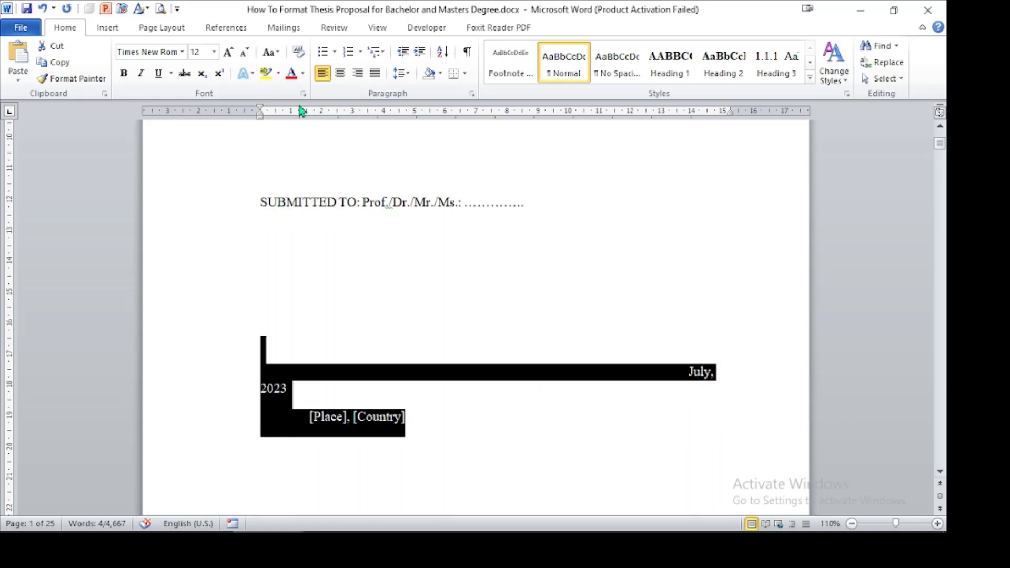
left_click(271, 52)
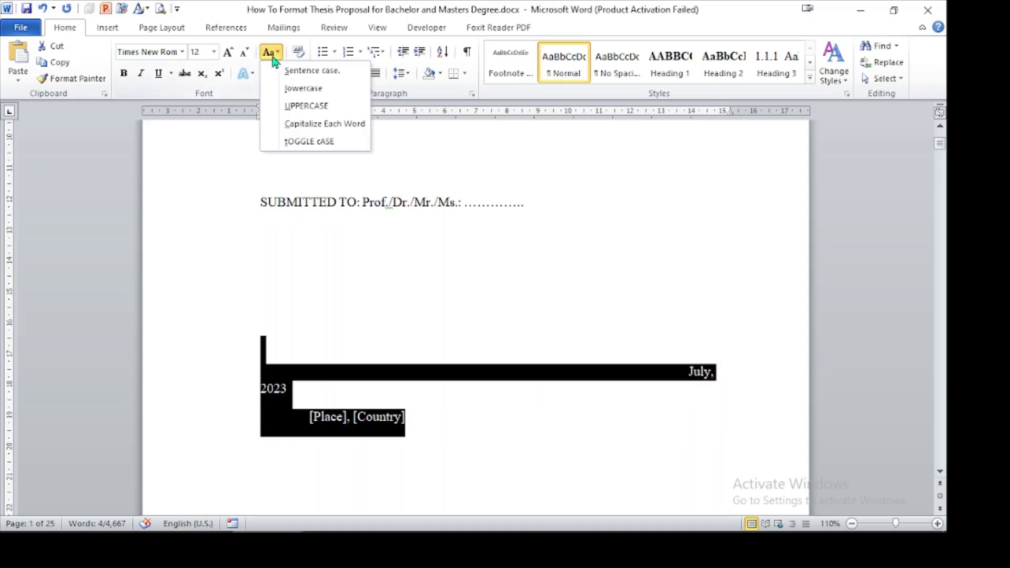
left_click(318, 105)
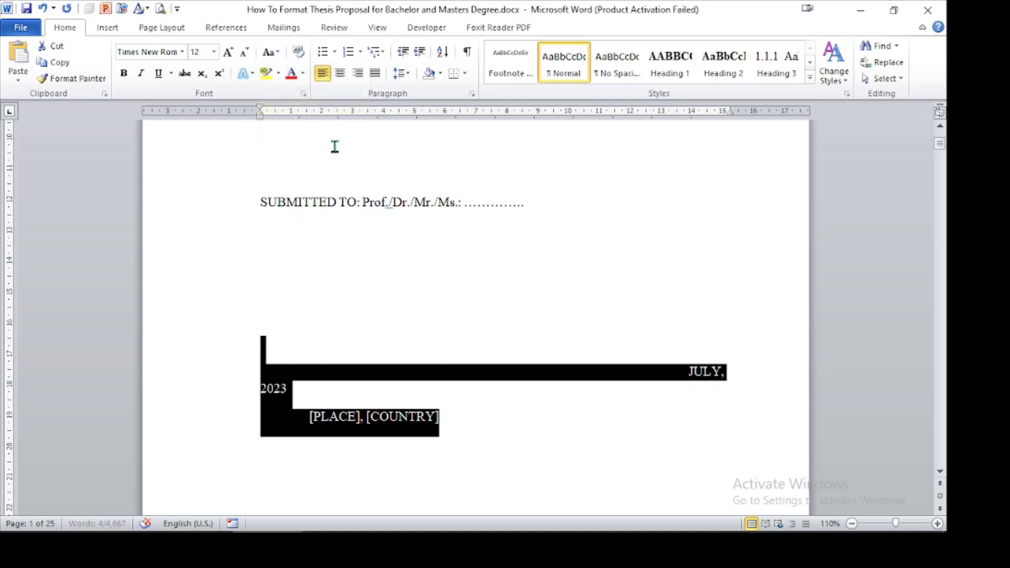
left_click(514, 320)
Step: Right-align the date and the [PLACE], [COUNTRY] line on the title page
scroll(534, 345, "up", 10)
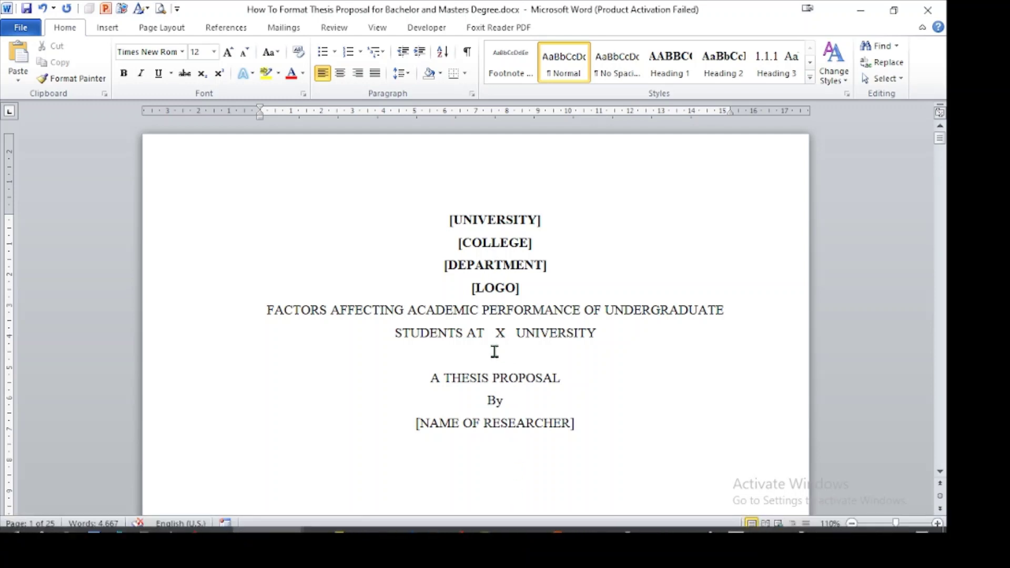
scroll(486, 304, "down", 10)
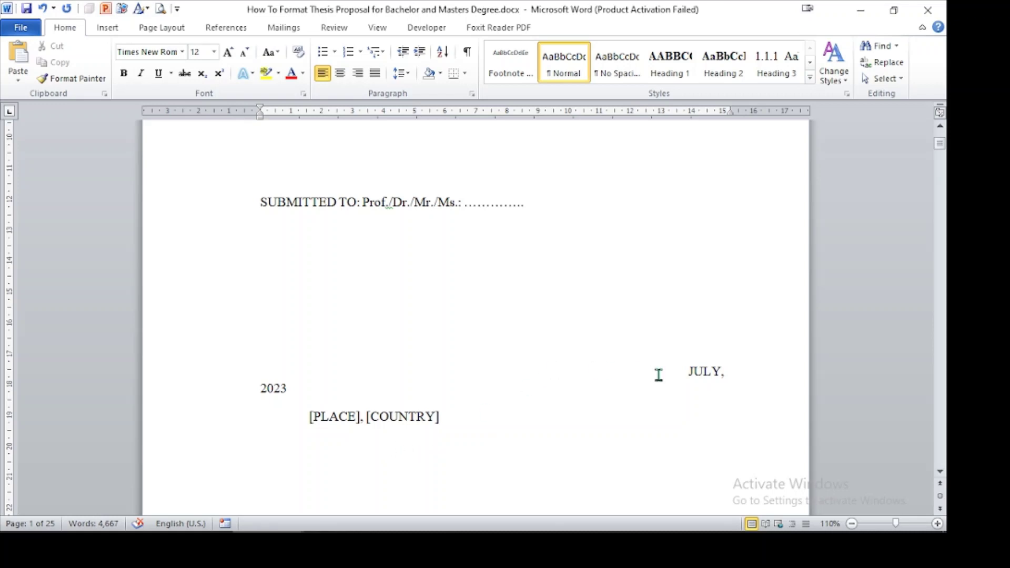
left_click_drag(682, 372, 721, 412)
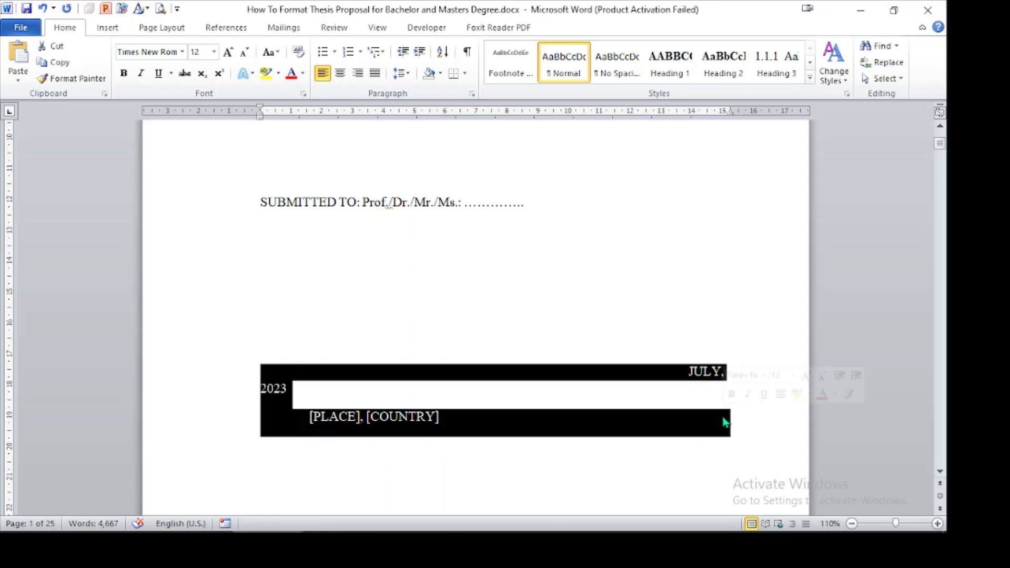
left_click(357, 73)
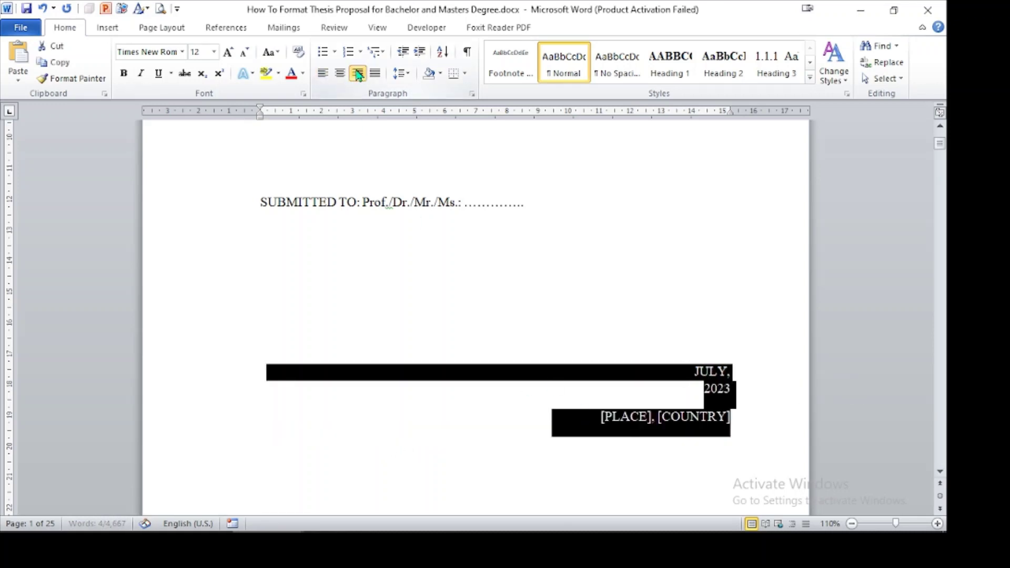
left_click(710, 343)
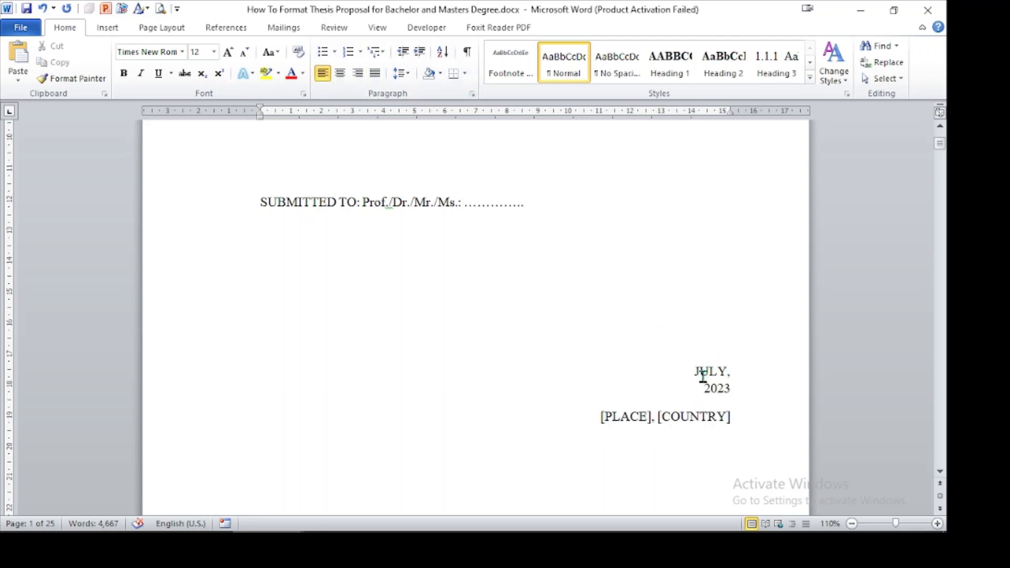
Step: Delete the extra spacing before JULY so that "JULY, 2023" fits on a single line
left_click(697, 373)
key("BackSpace")
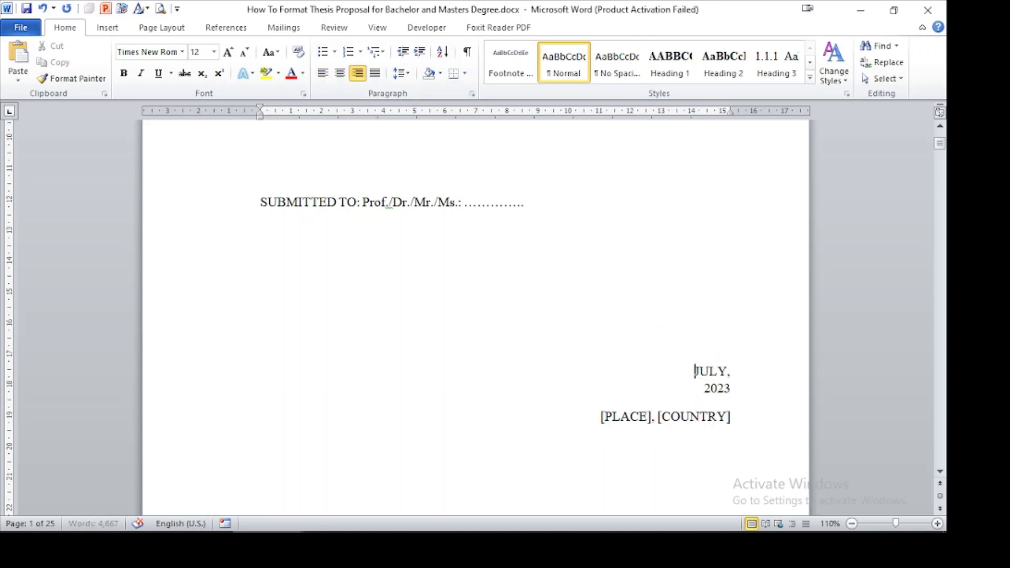
key("BackSpace")
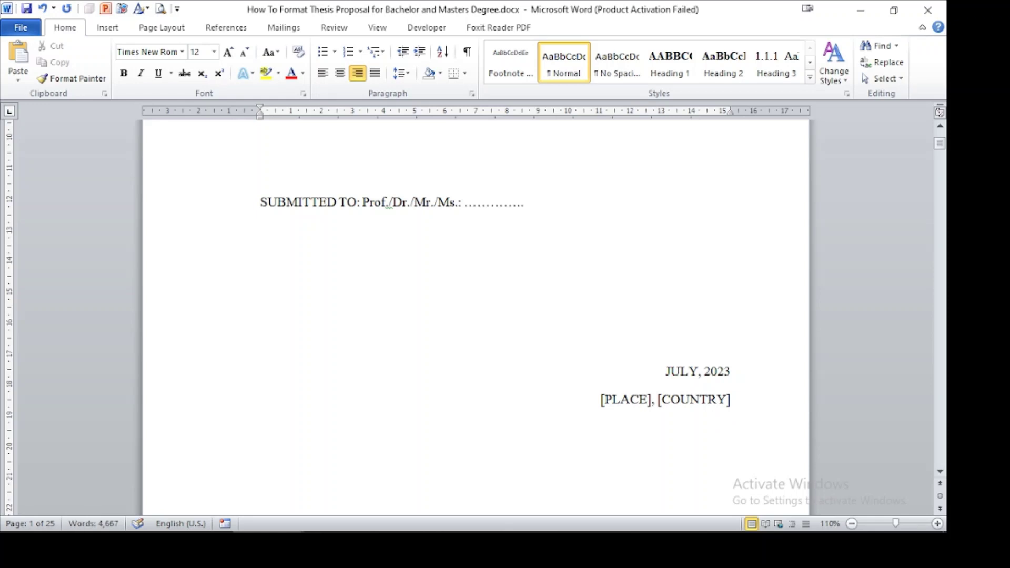
Step: Add two blank lines above the date on the title page and check the page layout in the print preview
left_click(687, 321)
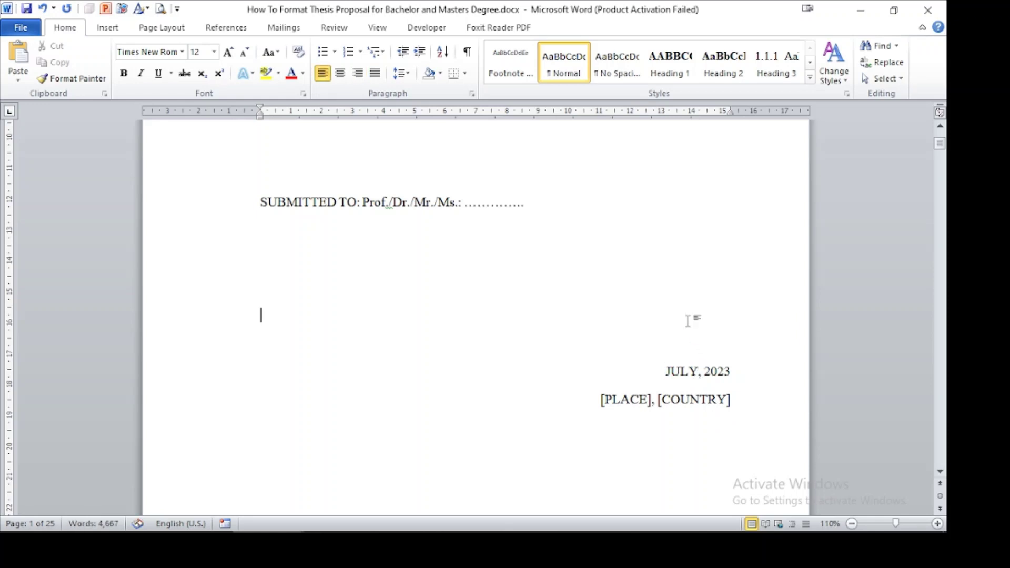
key("Return")
key("Return")
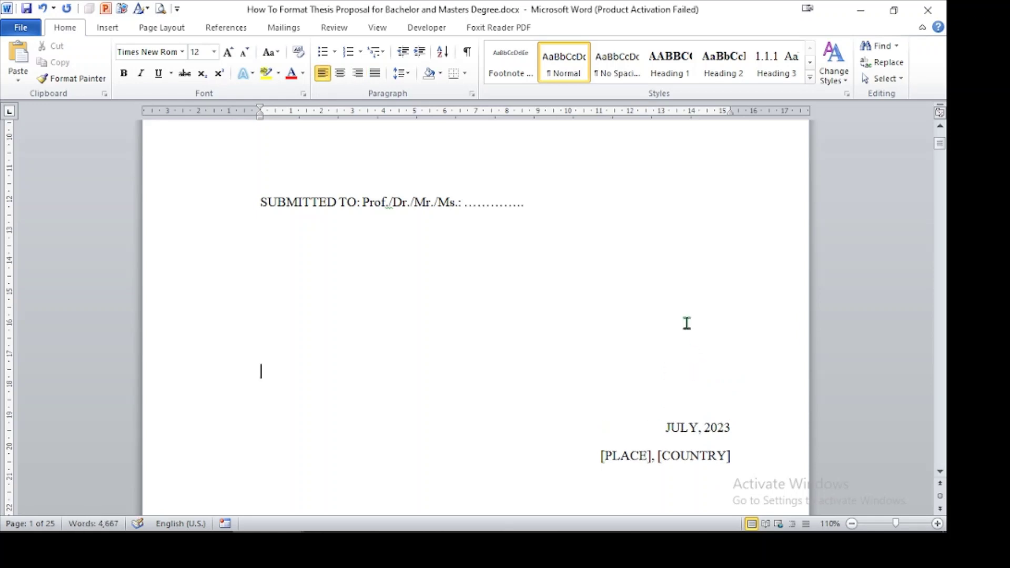
key("ctrl+p")
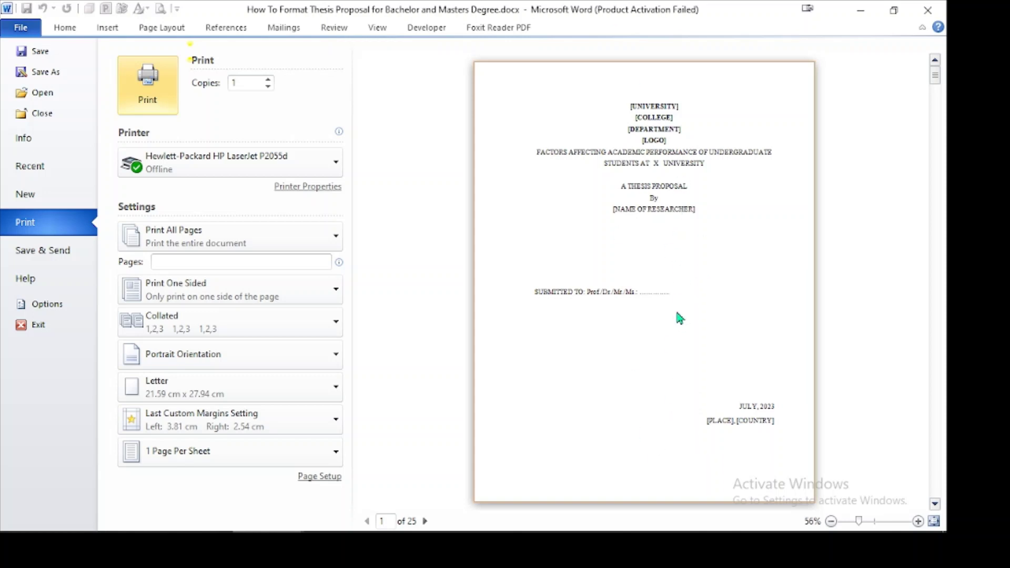
key("Escape")
Step: Change the acknowledgement heading on page 2 to uppercase
scroll(645, 318, "down", 5)
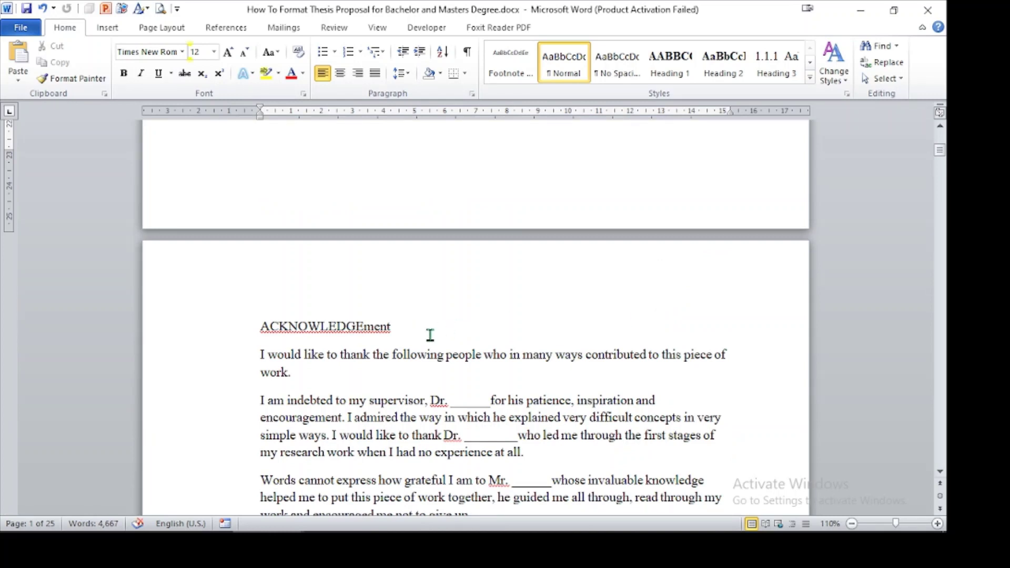
left_click_drag(416, 330, 257, 334)
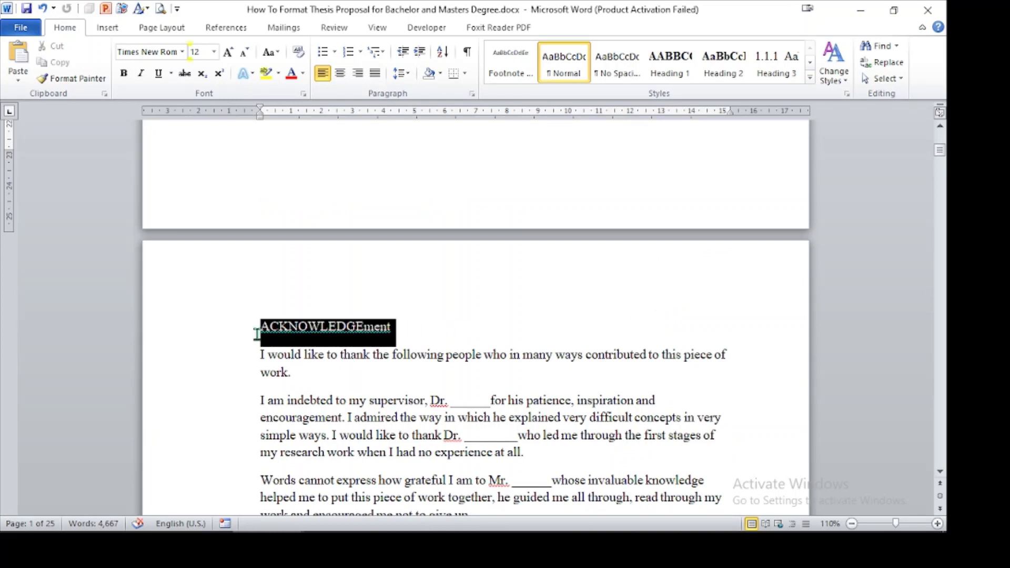
left_click(258, 334)
left_click_drag(397, 329, 241, 335)
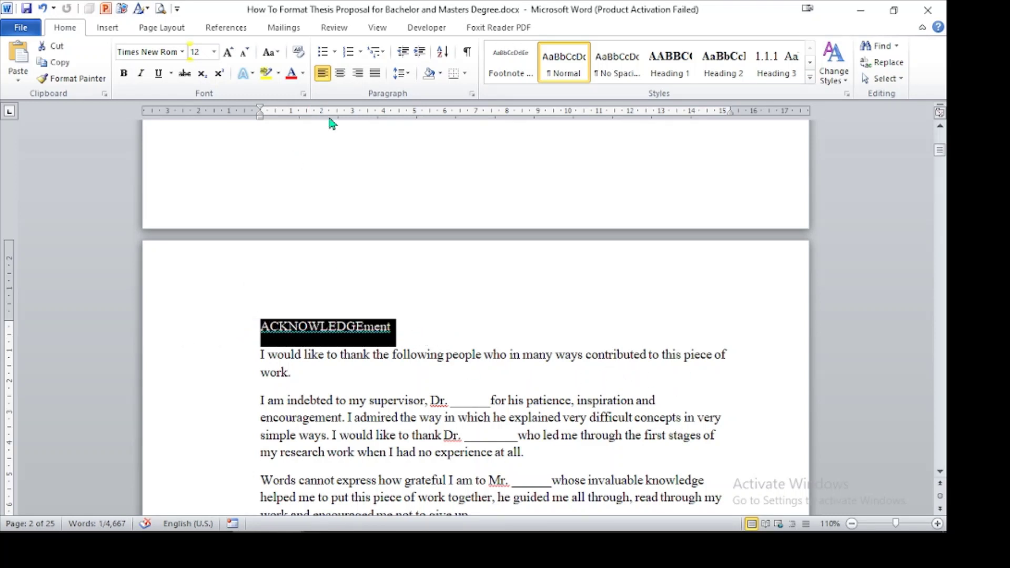
left_click(270, 51)
left_click(299, 115)
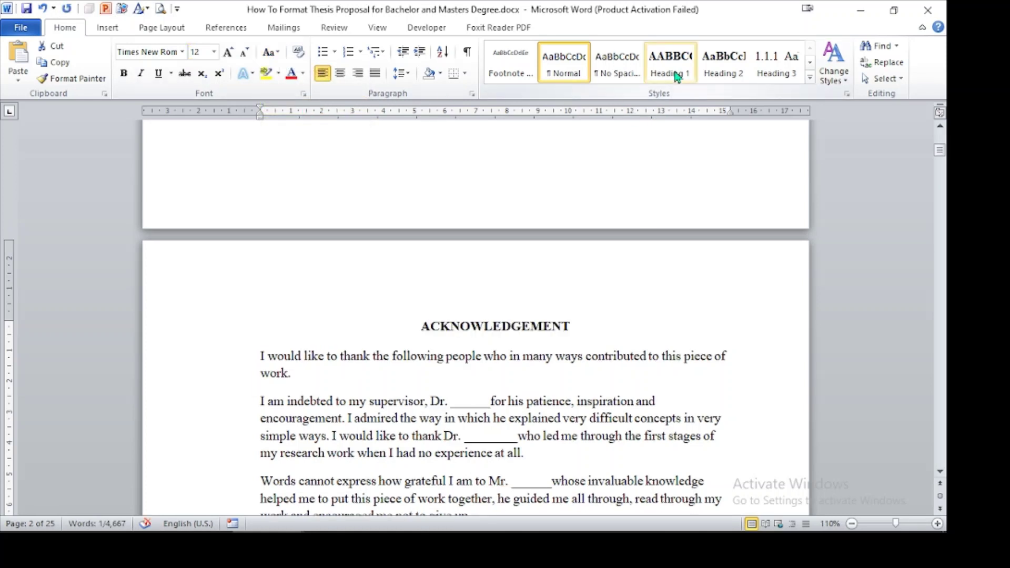
Step: Center the ACKNOWLEDGEMENT heading and make it bold
left_click(340, 72)
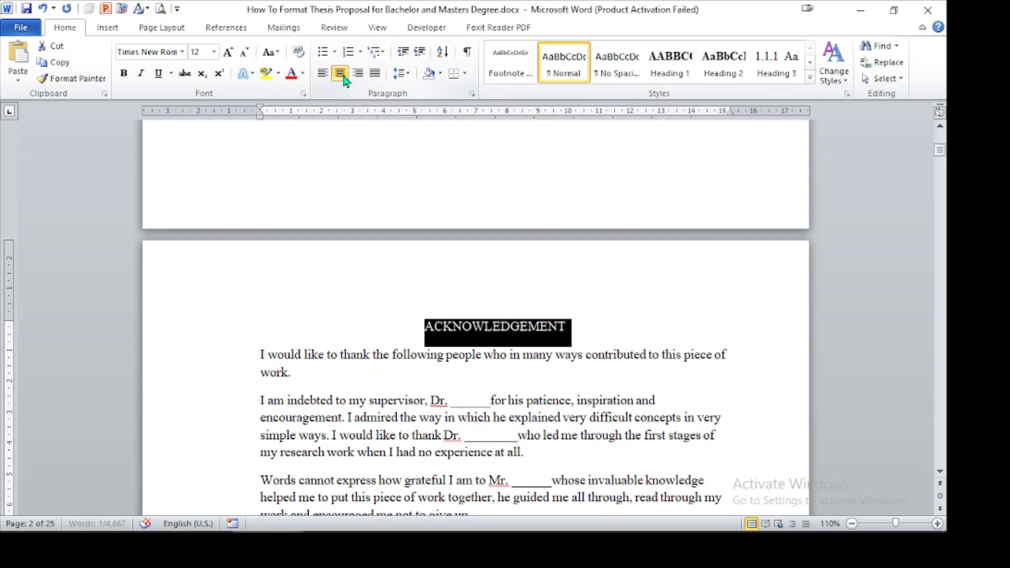
left_click(601, 312)
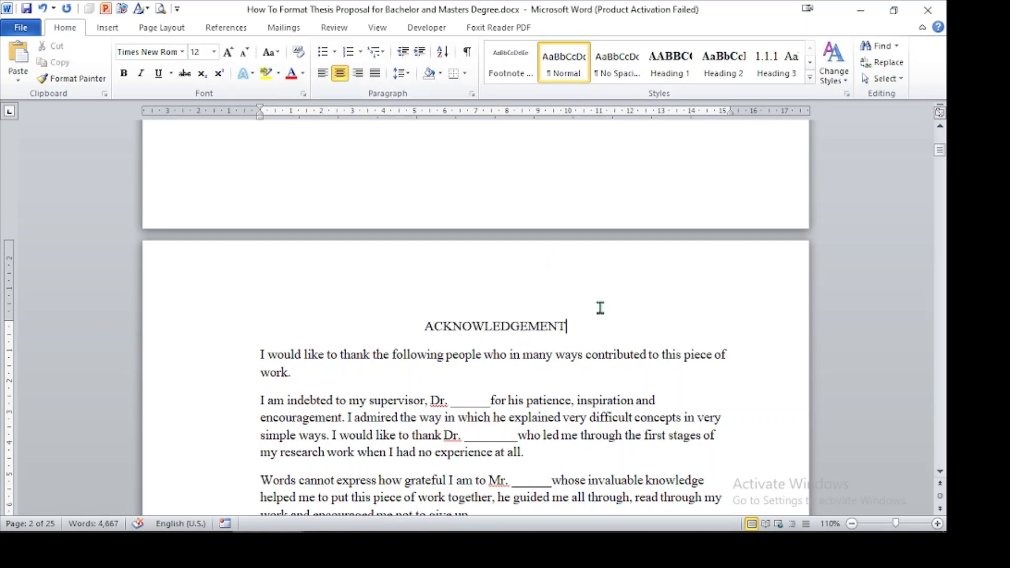
double_click(569, 331)
key("ctrl+b")
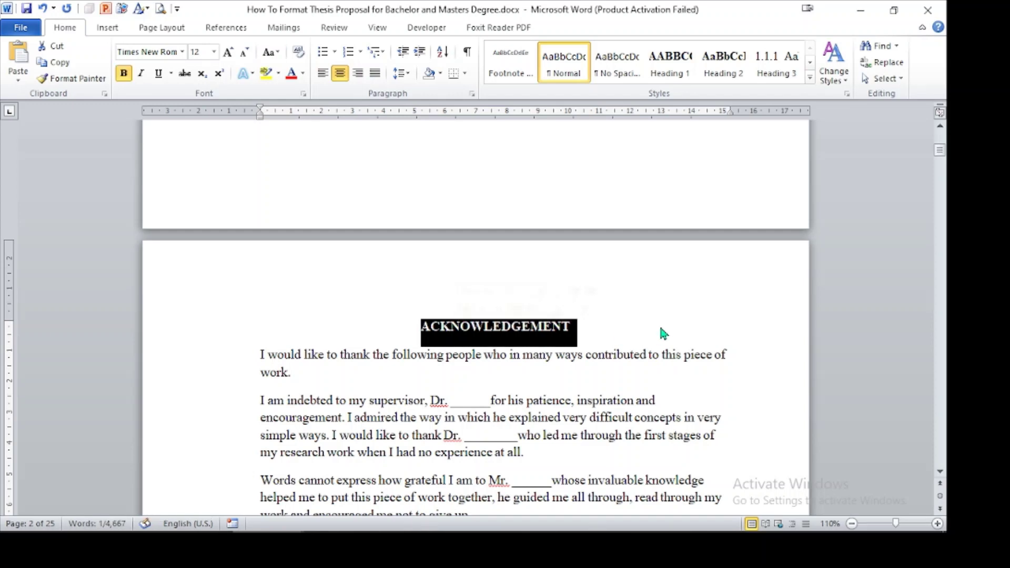
left_click(590, 325)
Step: Justify all the body paragraphs under the ACKNOWLEDGEMENT heading
scroll(565, 406, "down", 7)
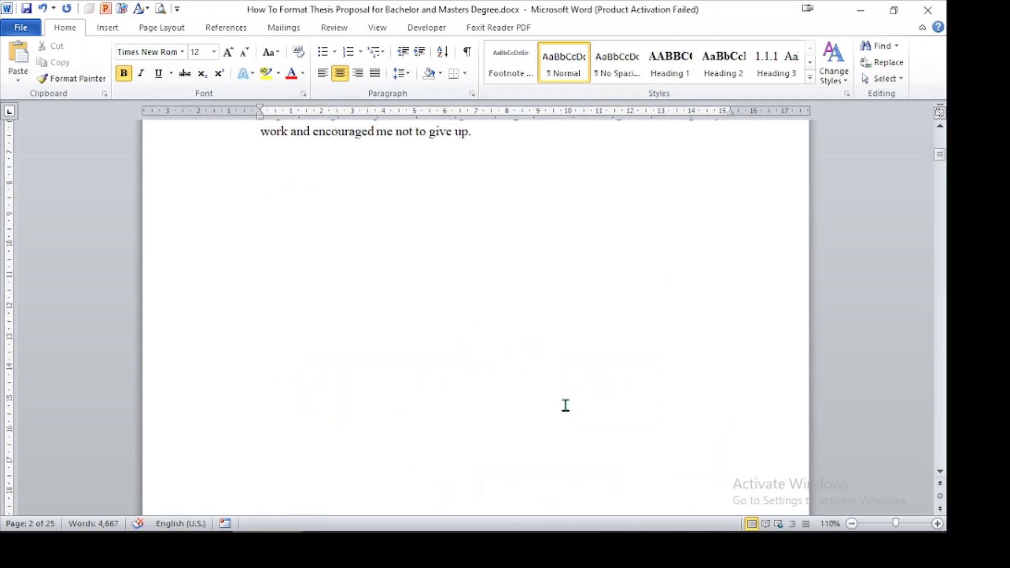
scroll(565, 405, "down", 7)
scroll(566, 405, "up", 15)
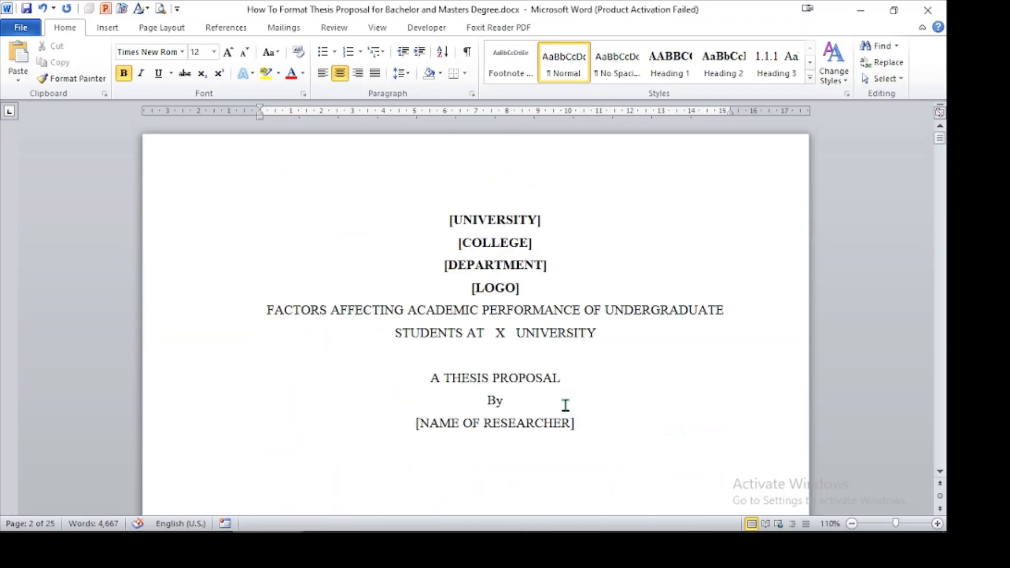
scroll(565, 406, "down", 10)
scroll(566, 404, "up", 7)
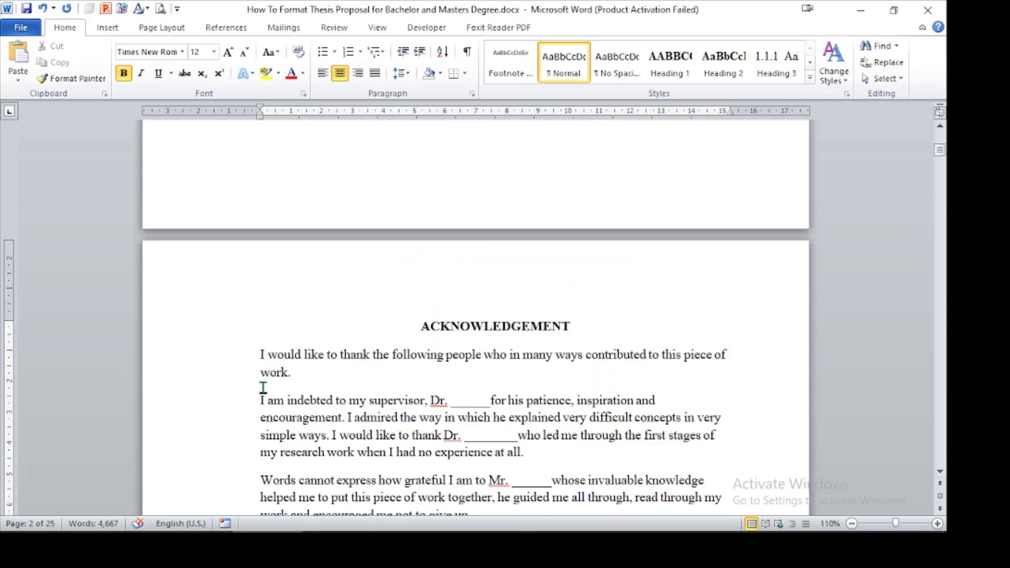
left_click_drag(259, 354, 516, 377)
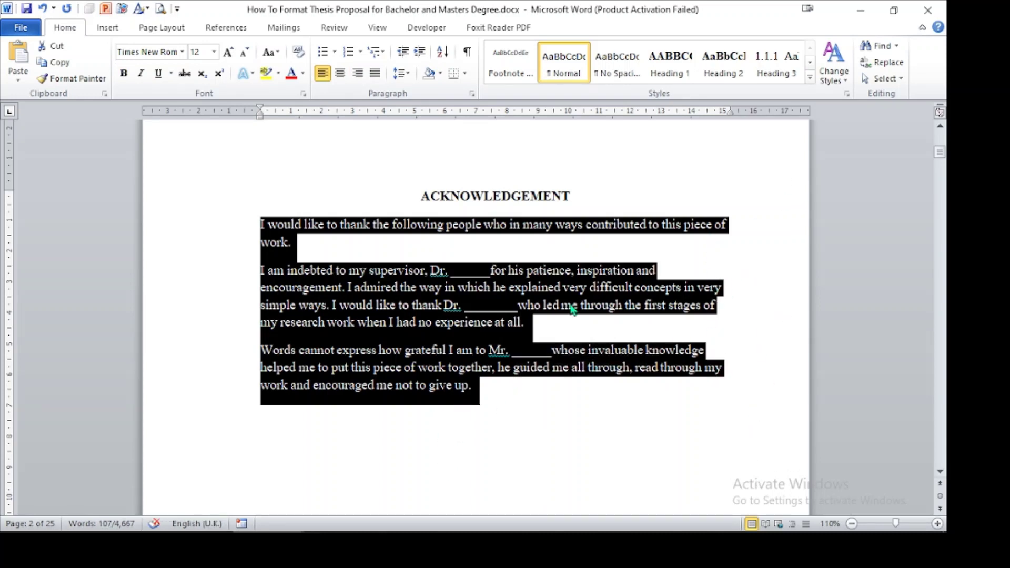
left_click(375, 74)
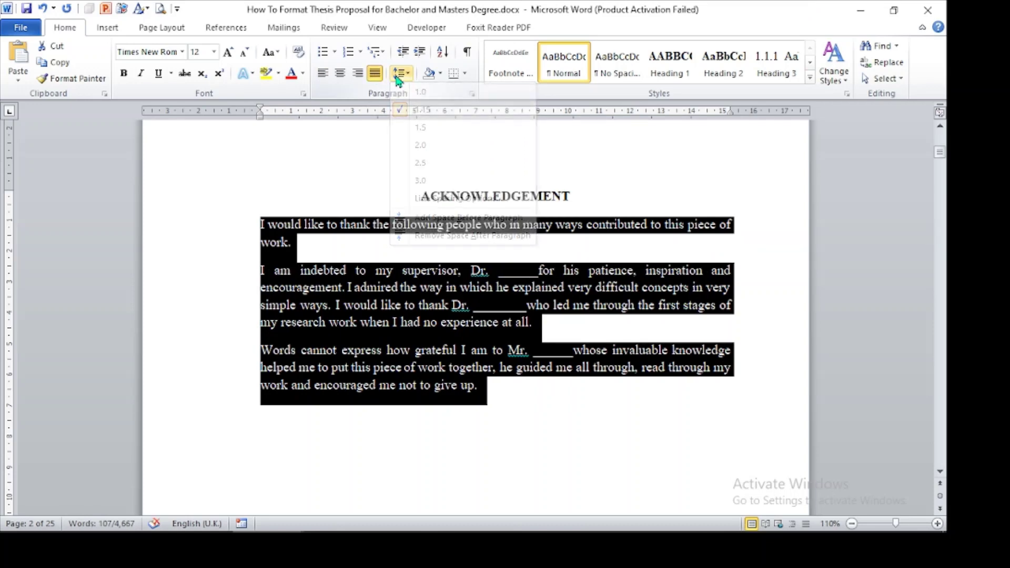
Step: Set the acknowledgement body paragraphs to 1.5 line spacing and remove the space after each paragraph
left_click(398, 75)
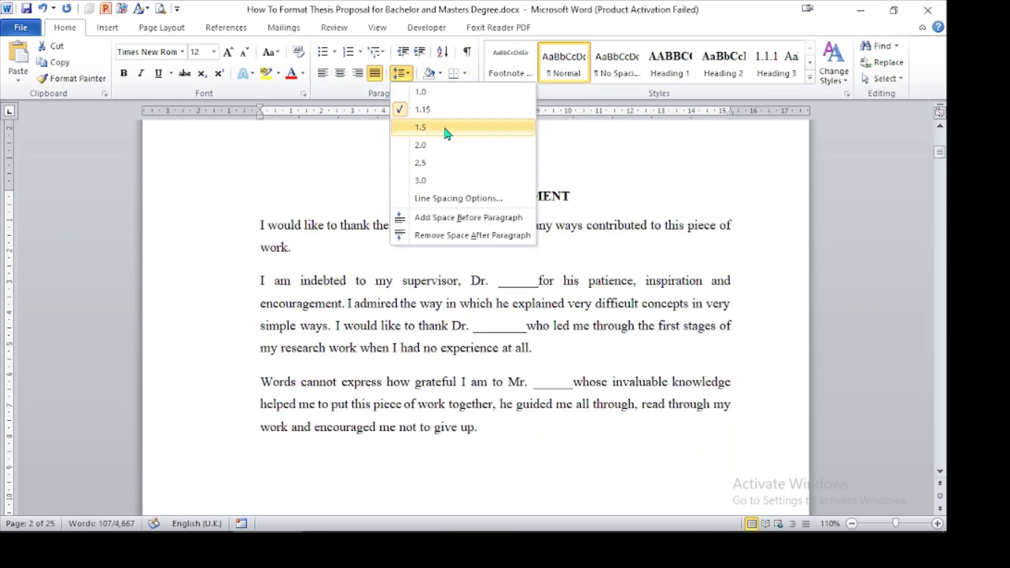
left_click(445, 129)
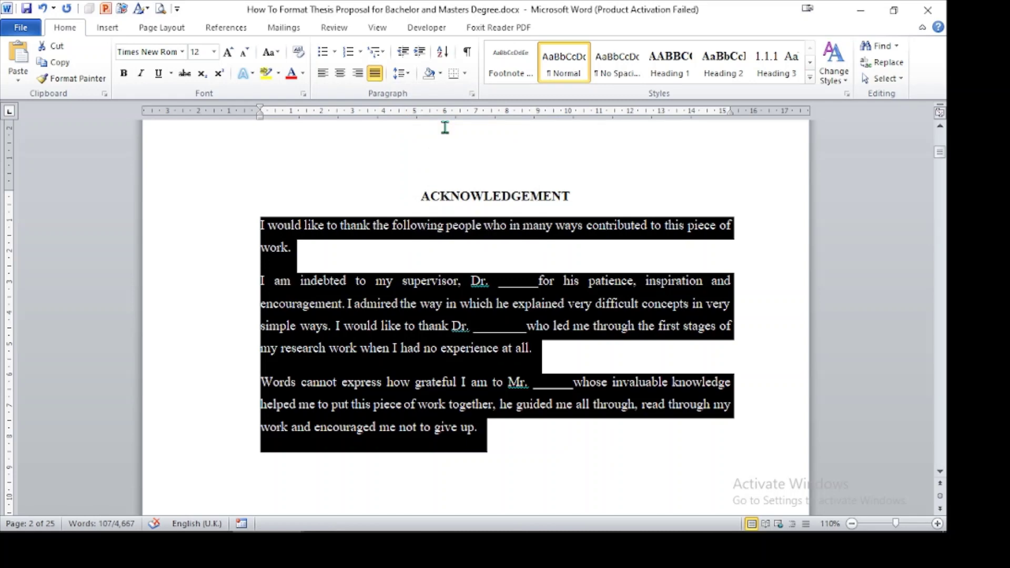
left_click(406, 75)
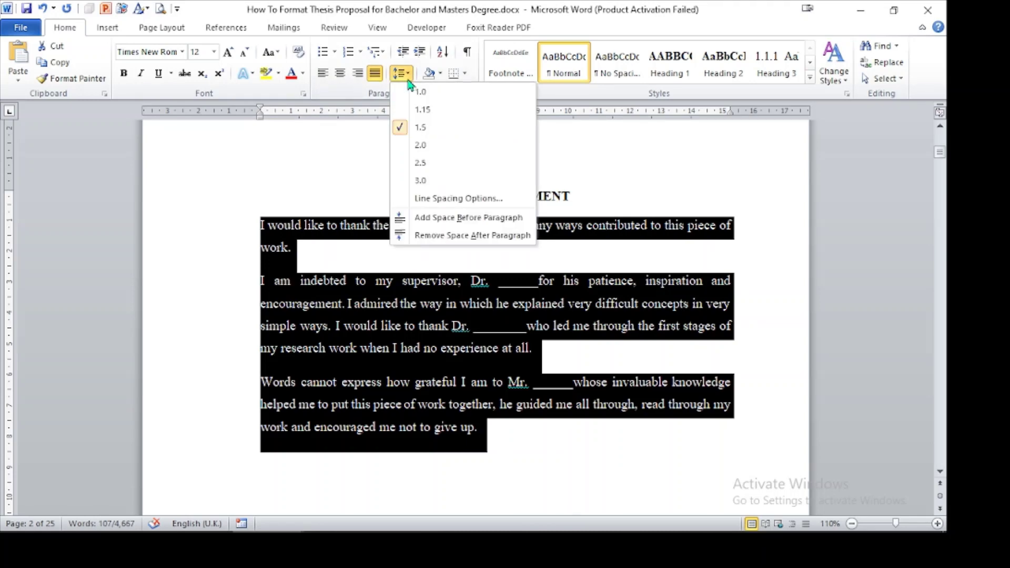
left_click(470, 237)
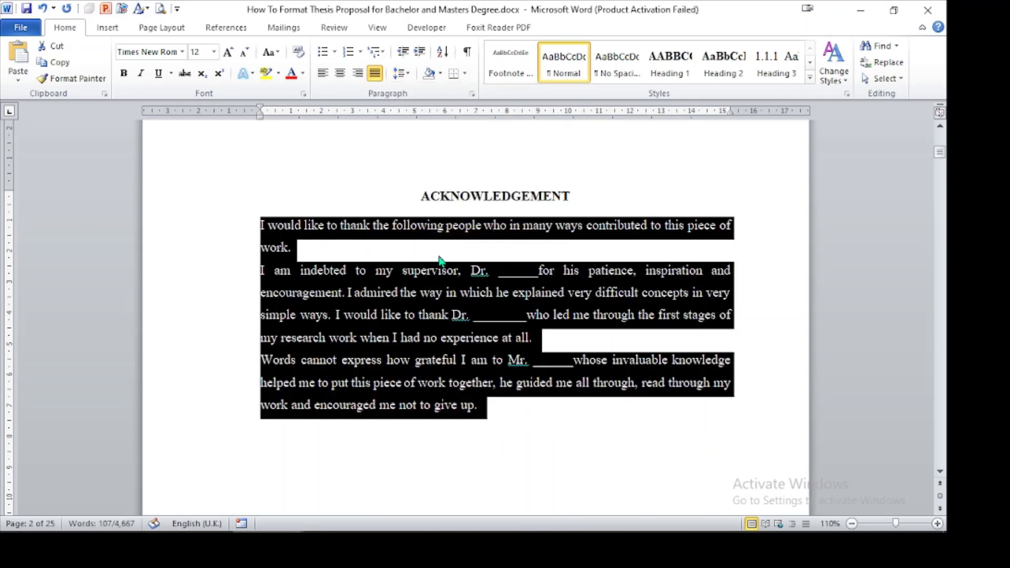
left_click(438, 250)
left_click(545, 467)
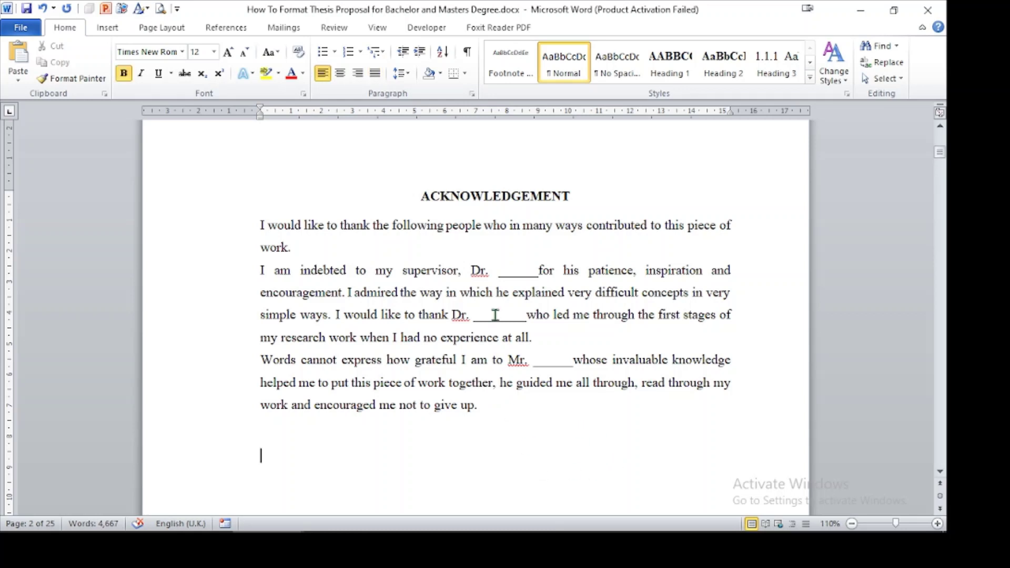
Step: Move the TABLE OF CONTENTS heading down so it starts on a new page after the acknowledgement
scroll(569, 397, "down", 5)
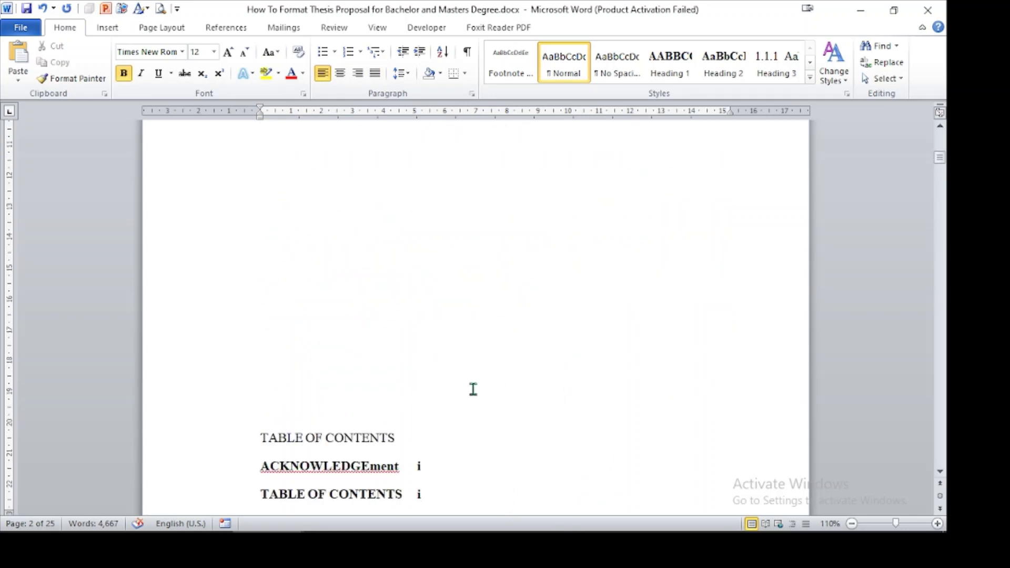
left_click(281, 379)
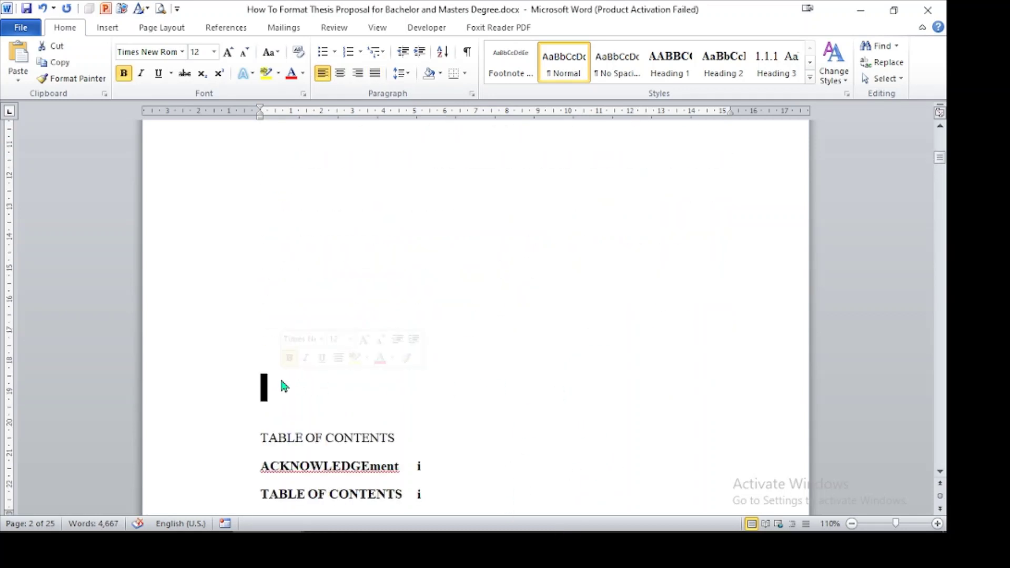
key("Return")
key("Return")
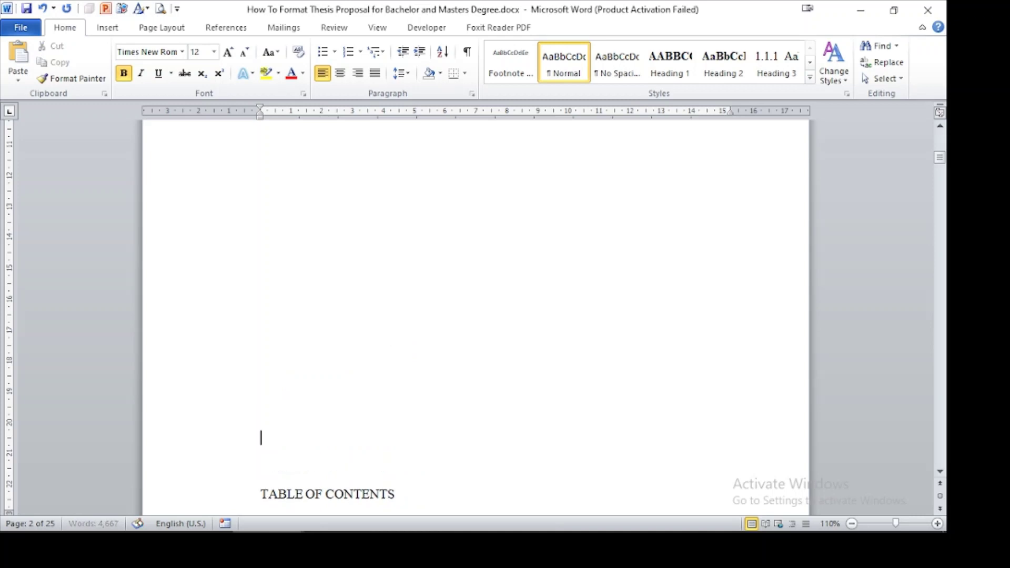
key("ctrl+Return")
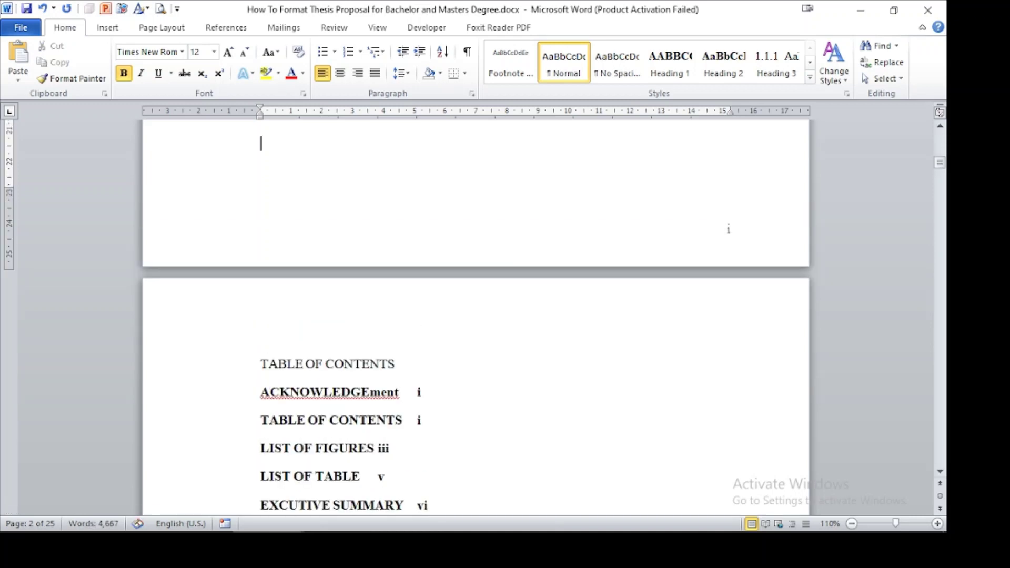
Step: Center the TABLE OF CONTENTS heading and make it bold
left_click_drag(401, 362, 258, 363)
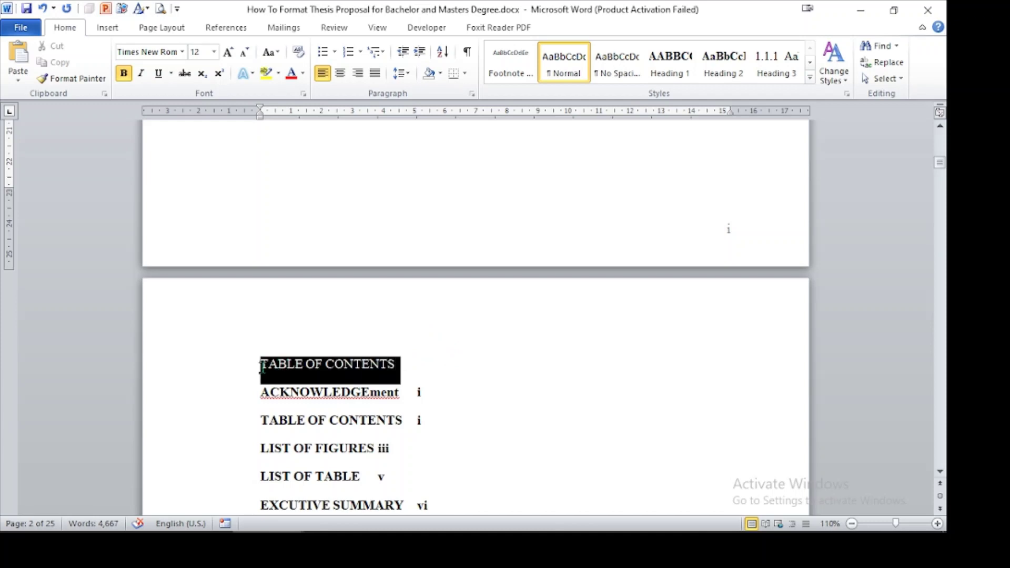
left_click(340, 73)
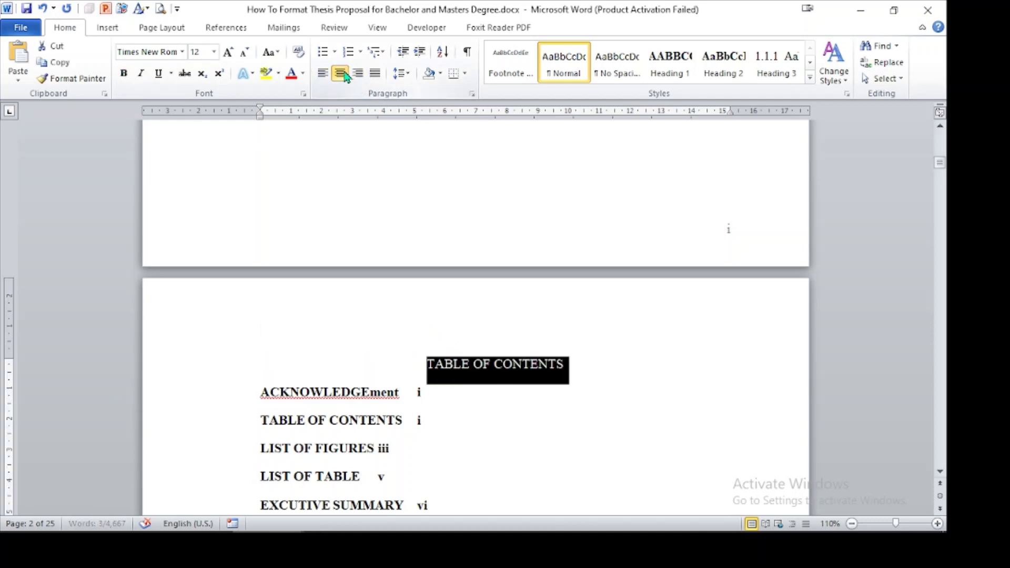
left_click(123, 73)
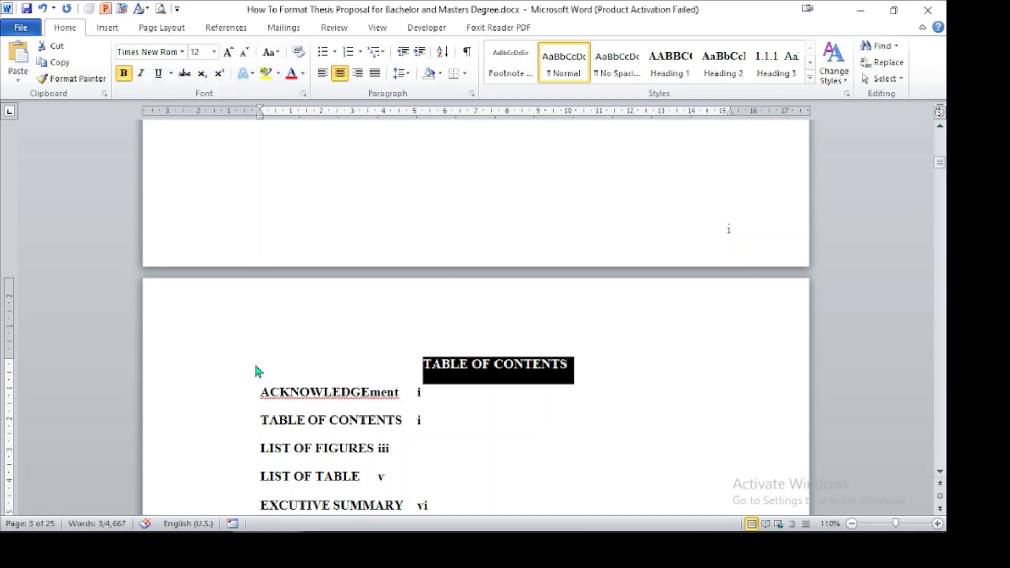
Step: Delete all the existing contents entries under the TABLE OF CONTENTS heading, from the acknowledgement through REFERENCES
left_click(253, 417)
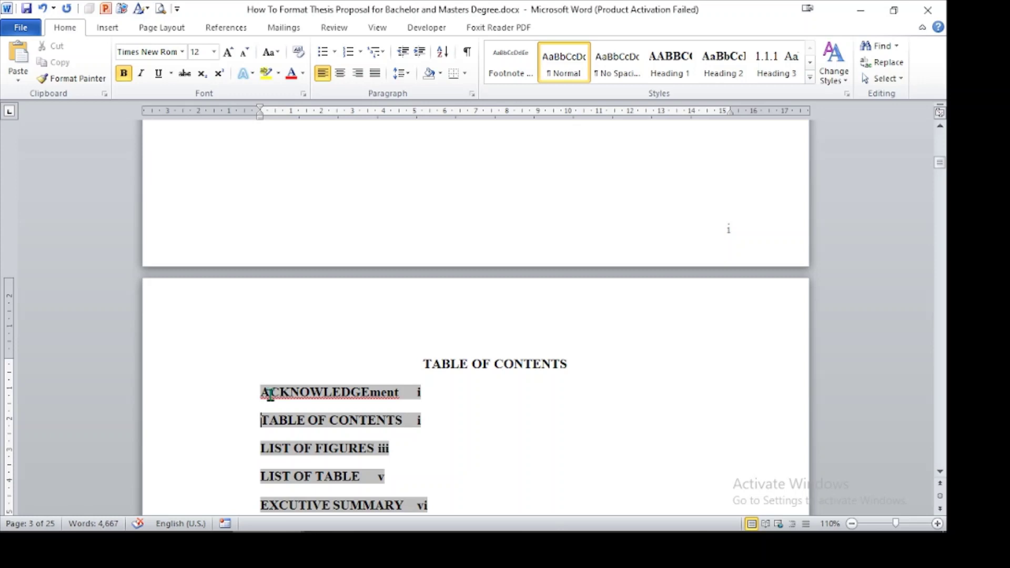
left_click_drag(264, 391, 458, 394)
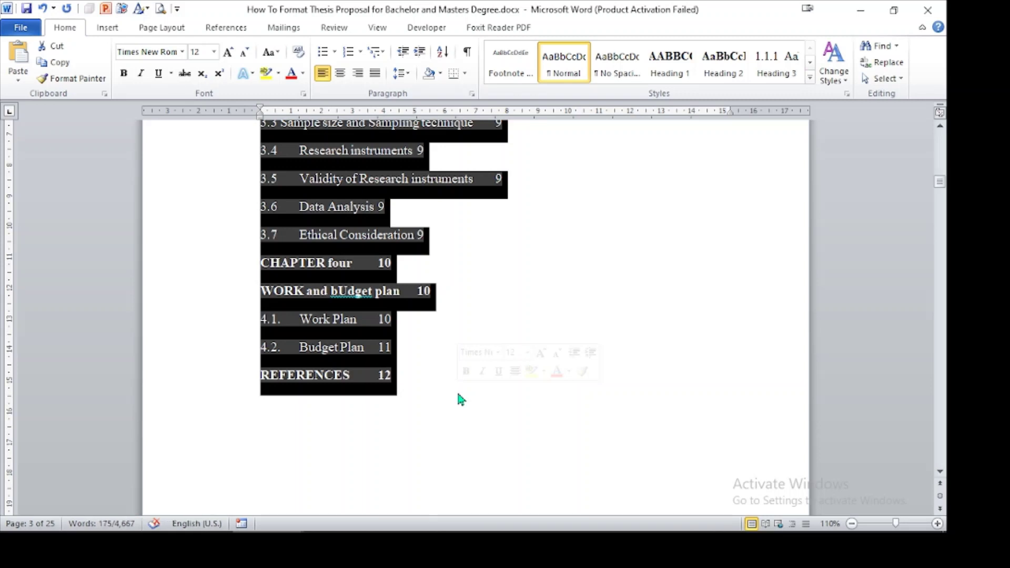
key("Delete")
scroll(456, 384, "up", 5)
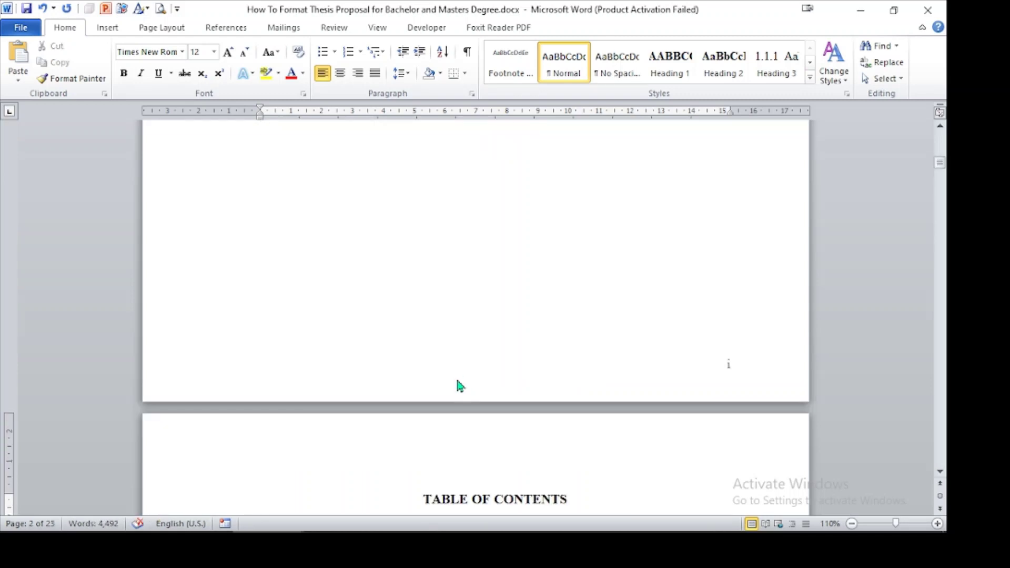
Step: Move the list of figures heading and its entries down to the start of a new page
left_click(939, 472)
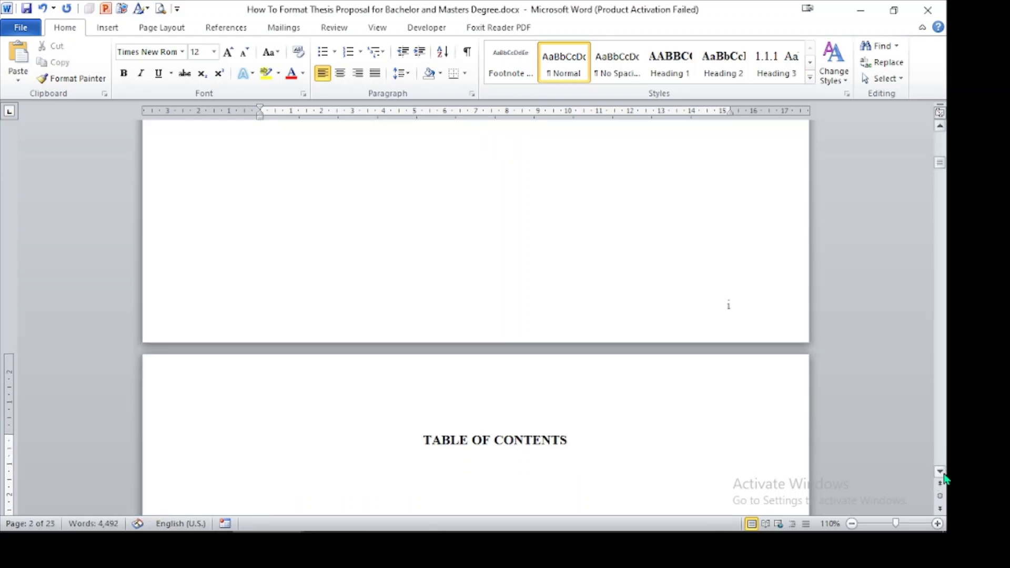
left_click_drag(941, 473, 943, 476)
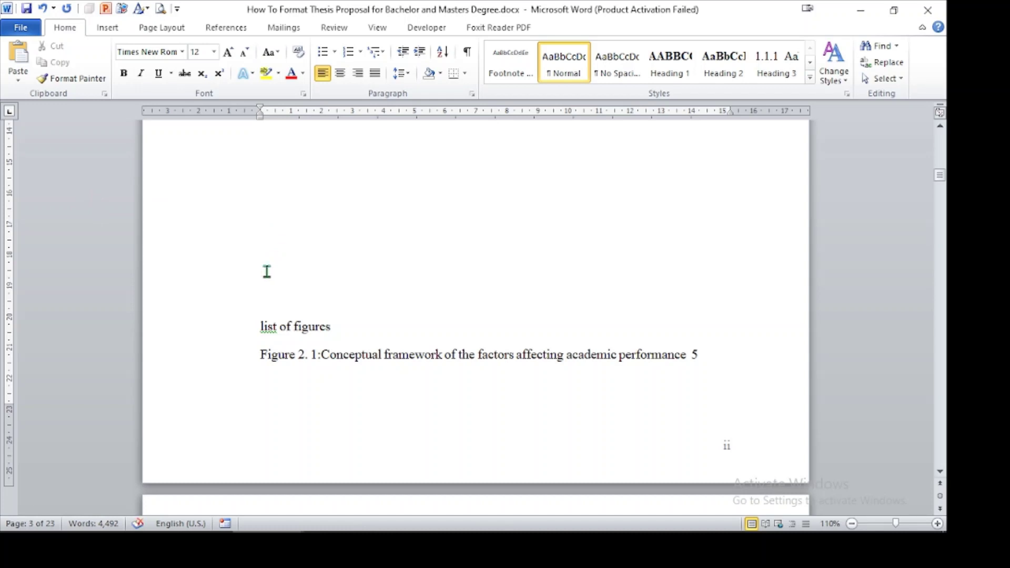
left_click_drag(335, 329, 241, 329)
left_click(257, 245)
key("ctrl+z")
key("ctrl+z")
key("ctrl+z")
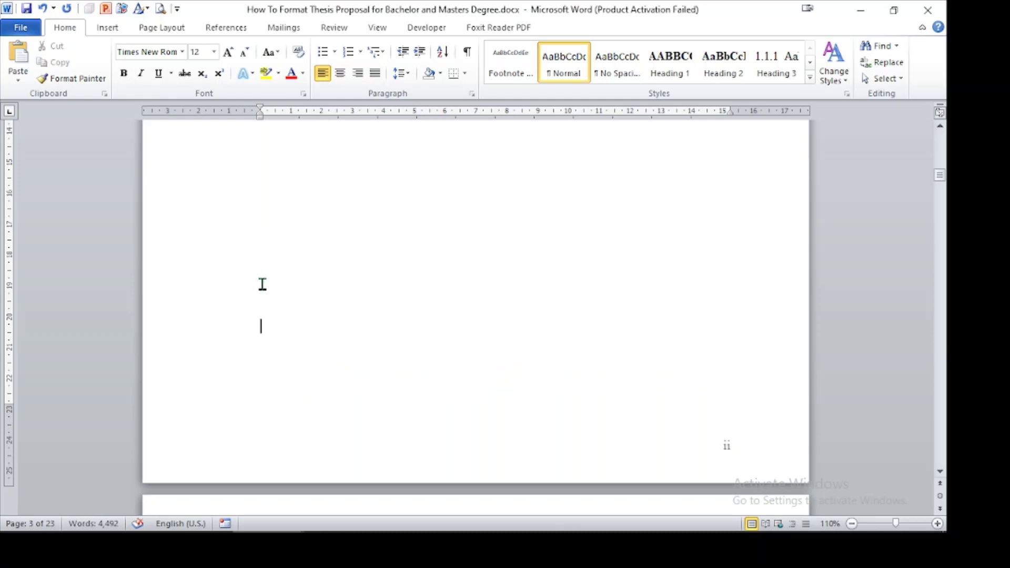
key("ctrl+y")
Step: Format the list of figures heading as uppercase, centered and bold
left_click_drag(342, 196, 243, 203)
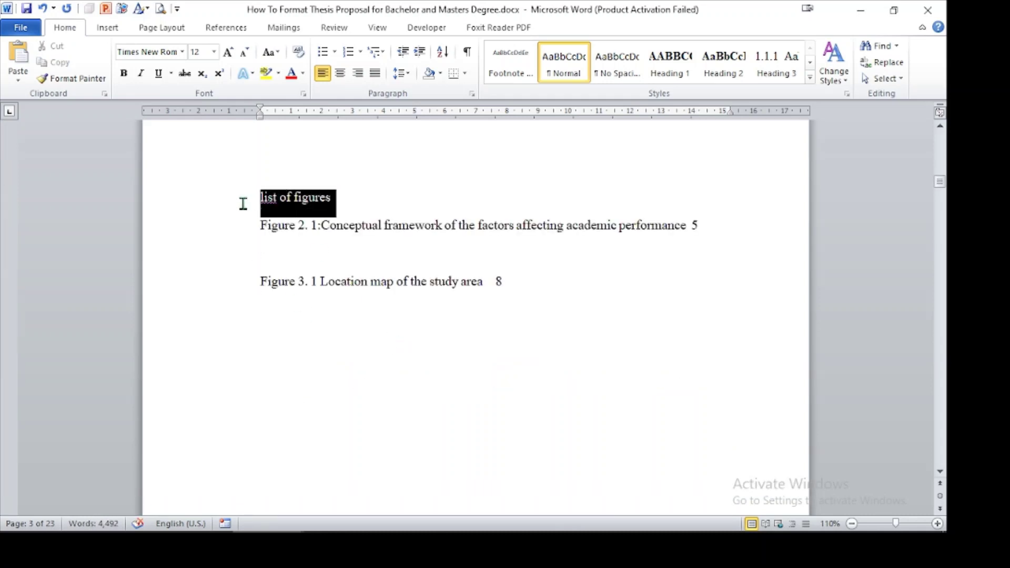
left_click(272, 54)
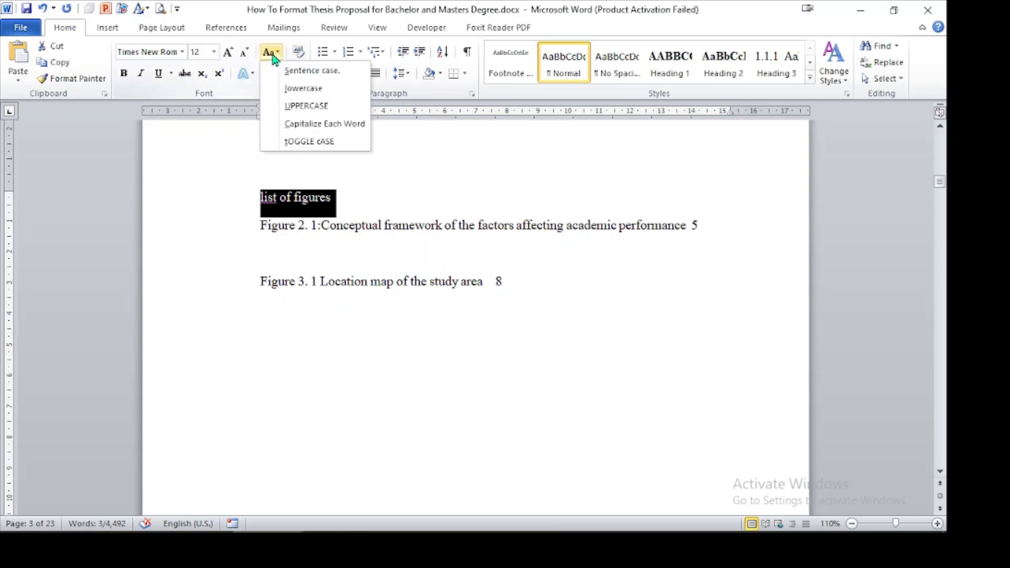
left_click(298, 107)
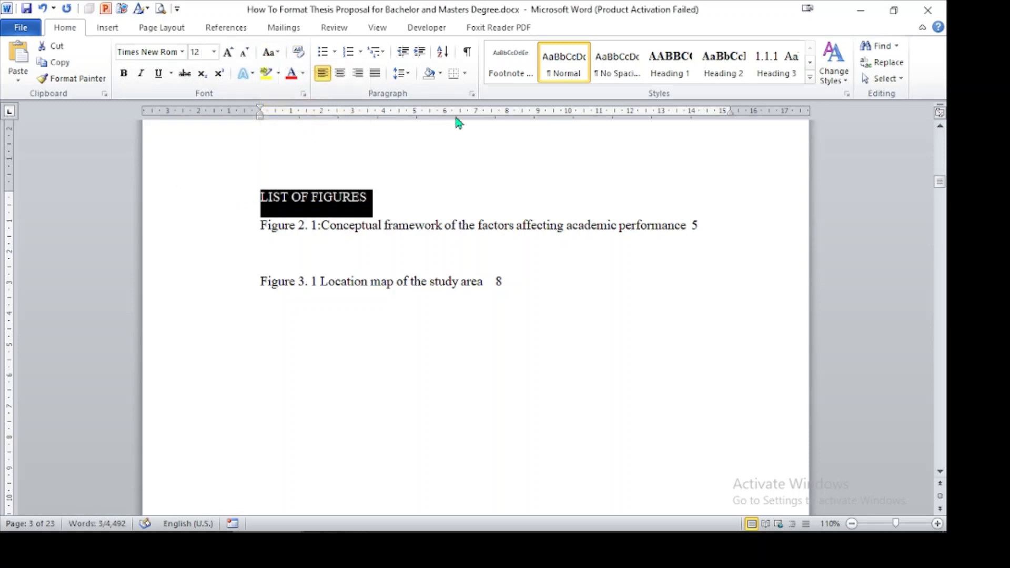
left_click(340, 73)
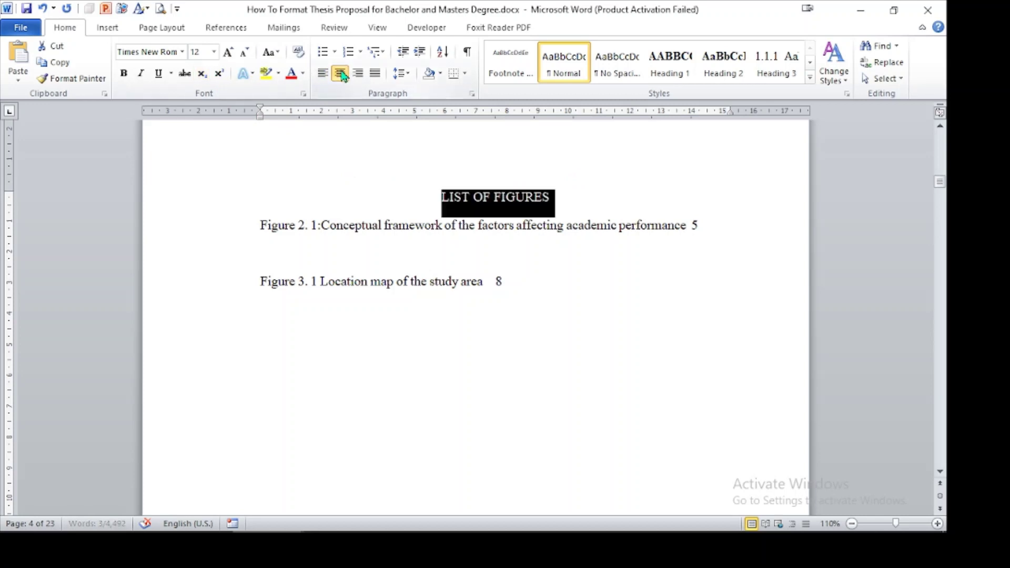
left_click(122, 74)
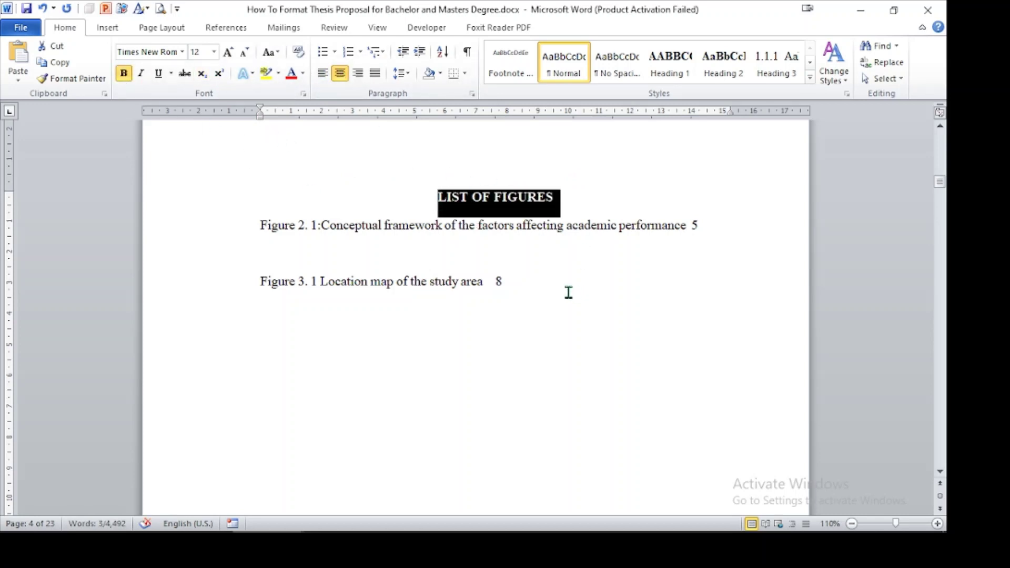
Step: Delete the existing Figure 2.1 and Figure 3.1 entries under the LIST OF FIGURES heading
left_click(333, 274)
left_click_drag(254, 220, 530, 297)
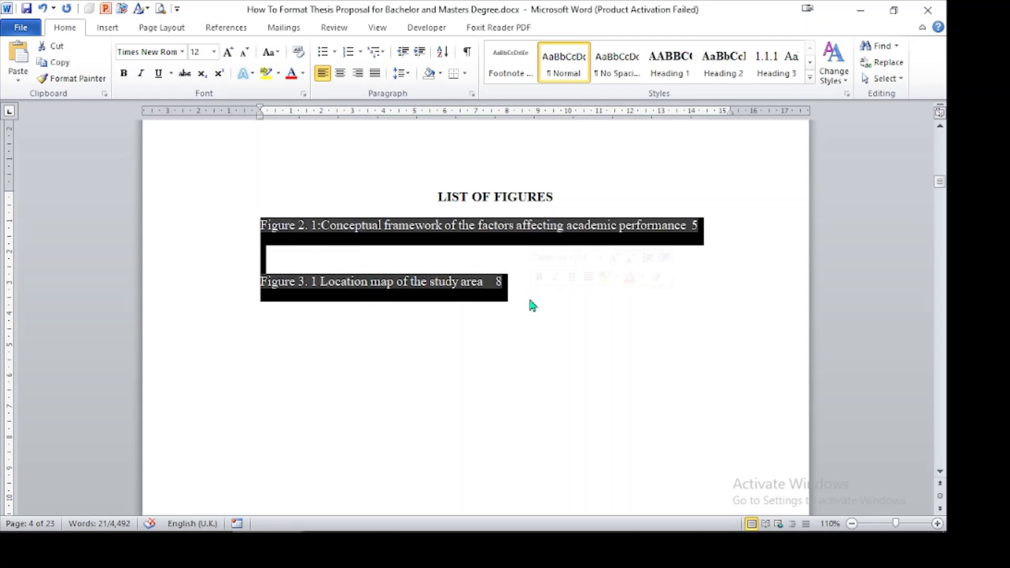
key("Delete")
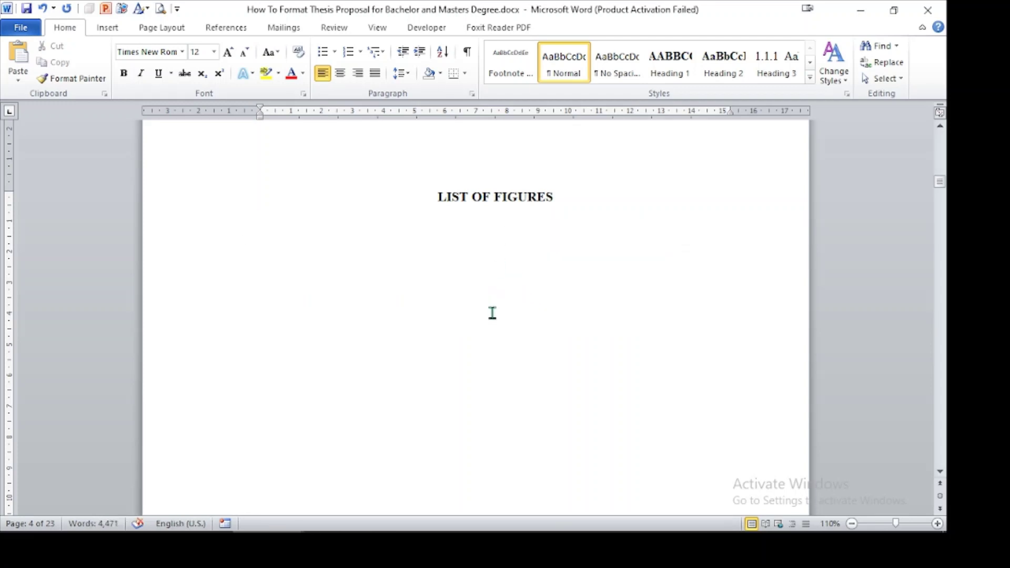
Step: Remove the blank lines above the list of table heading at the start of its page
scroll(457, 332, "down", 15)
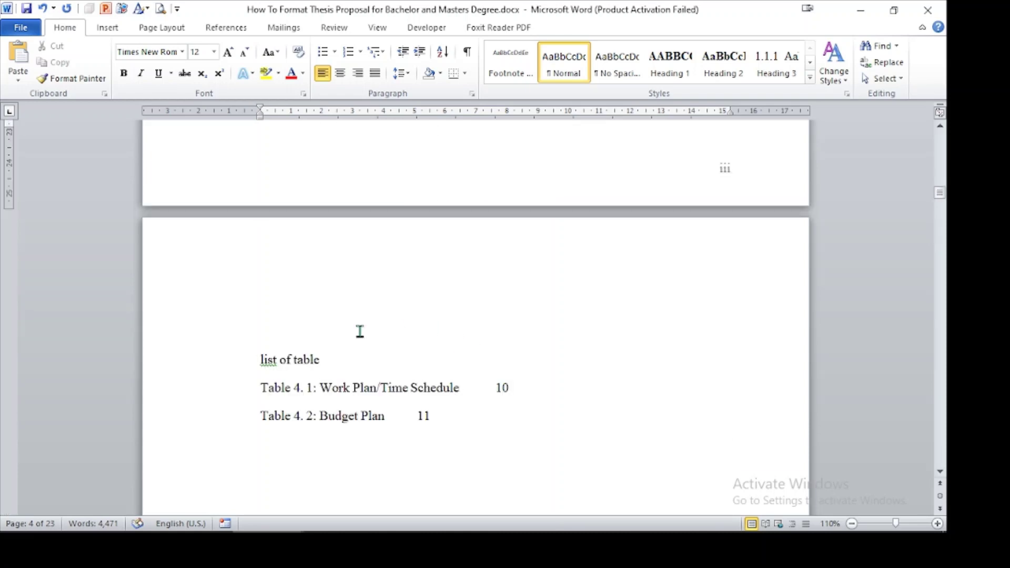
left_click_drag(340, 358, 201, 277)
key("Delete")
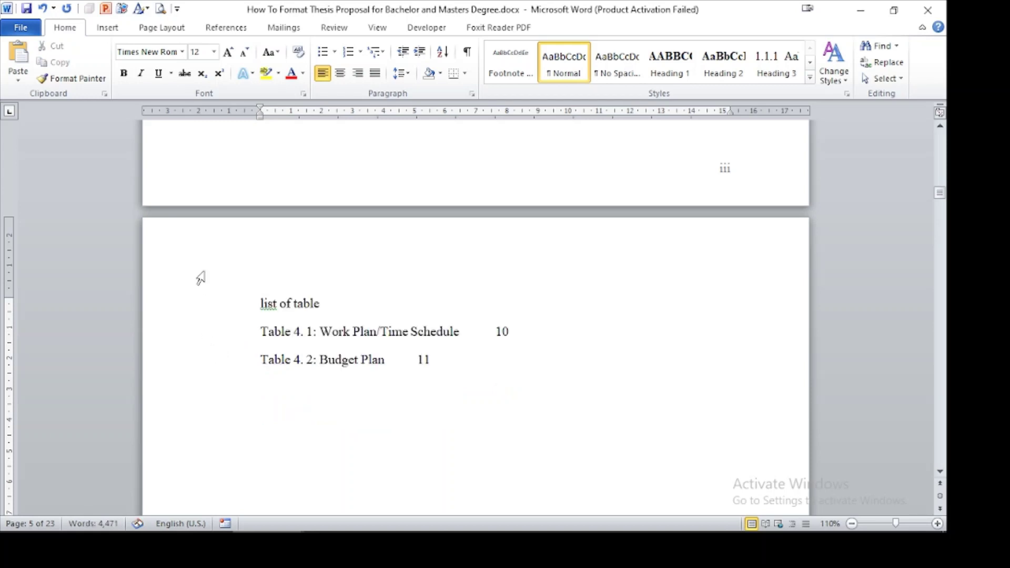
Step: Format the list of table heading as uppercase, centered and bold
left_click_drag(341, 309, 254, 308)
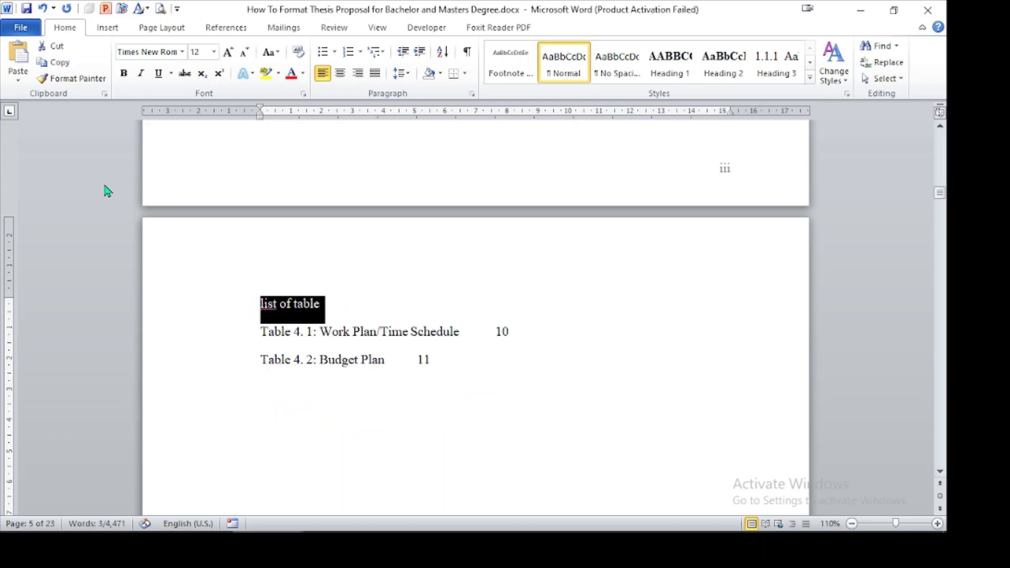
left_click(269, 51)
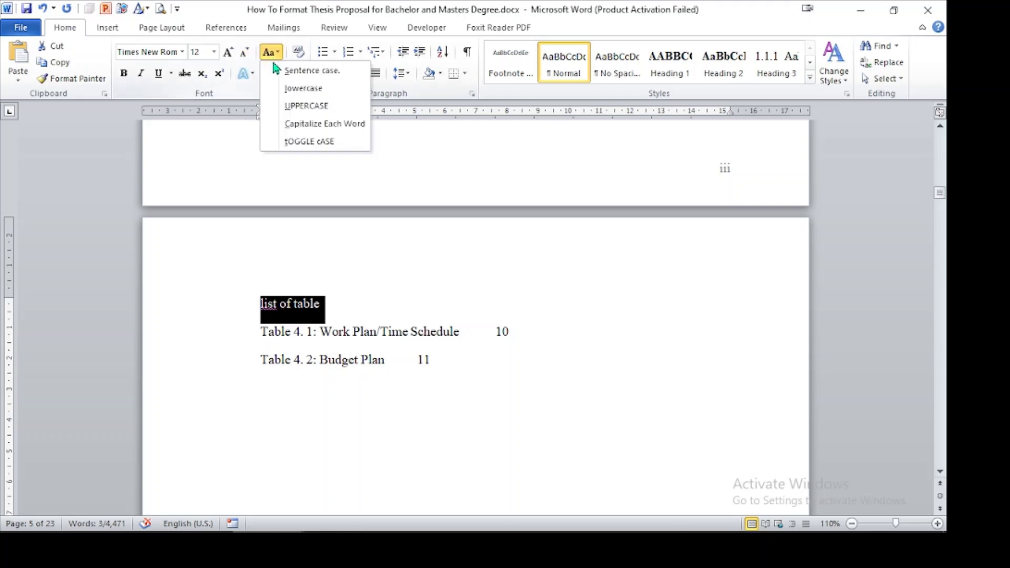
left_click(302, 105)
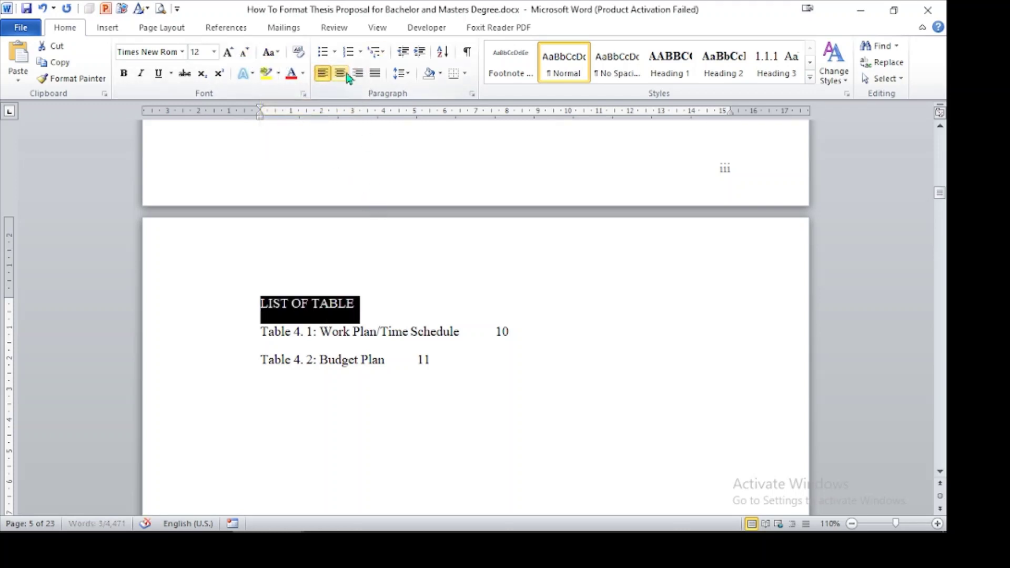
left_click(339, 73)
left_click(124, 73)
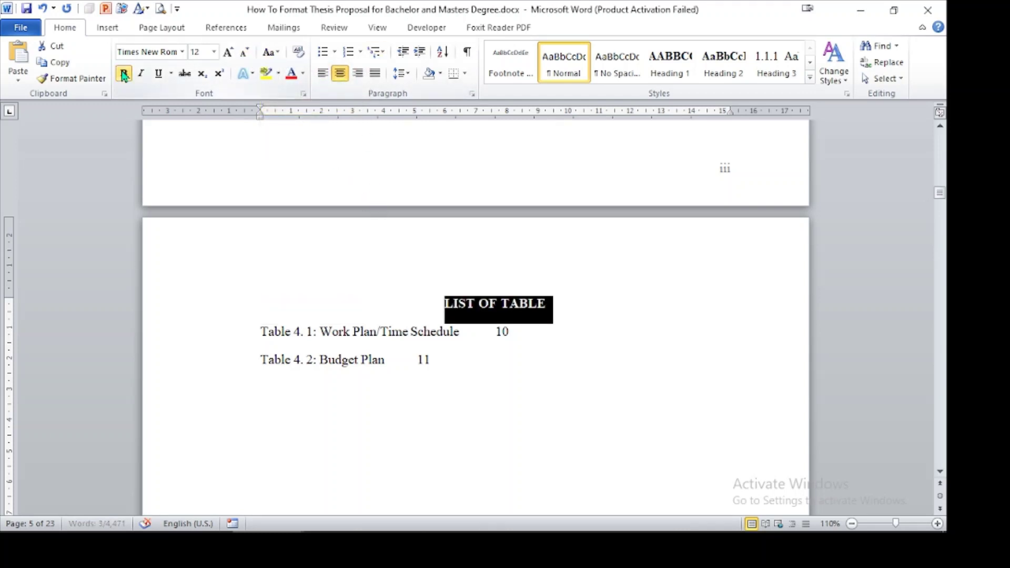
Step: Delete the existing Table 4.1 and Table 4.2 entries under the LIST OF TABLE heading
left_click(522, 398)
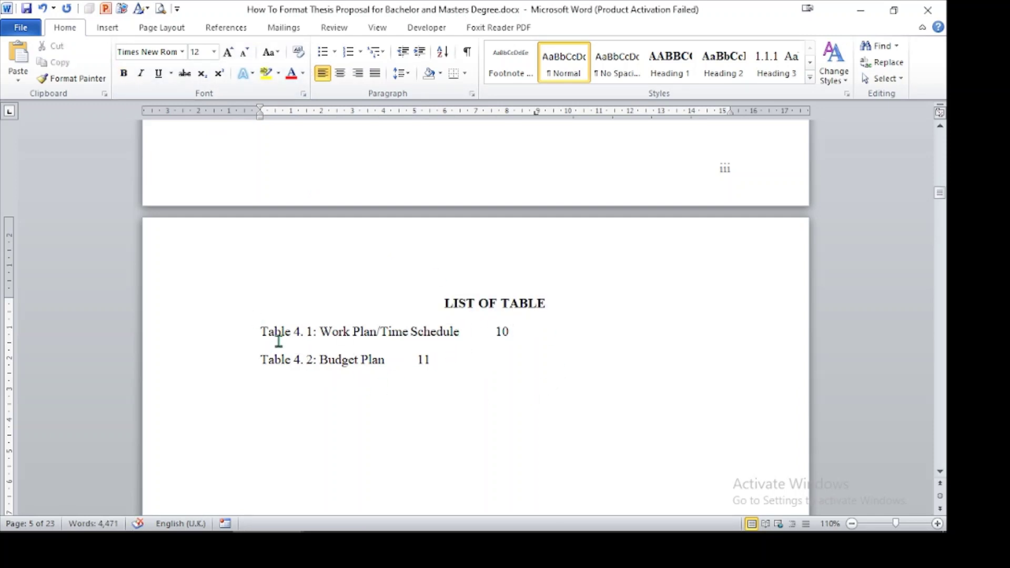
left_click_drag(255, 327, 444, 365)
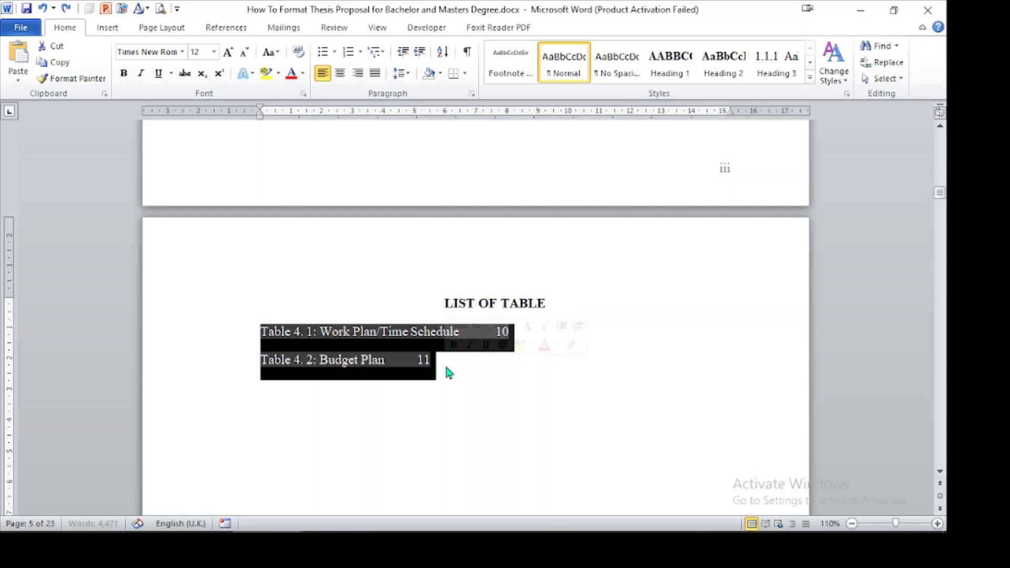
key("Delete")
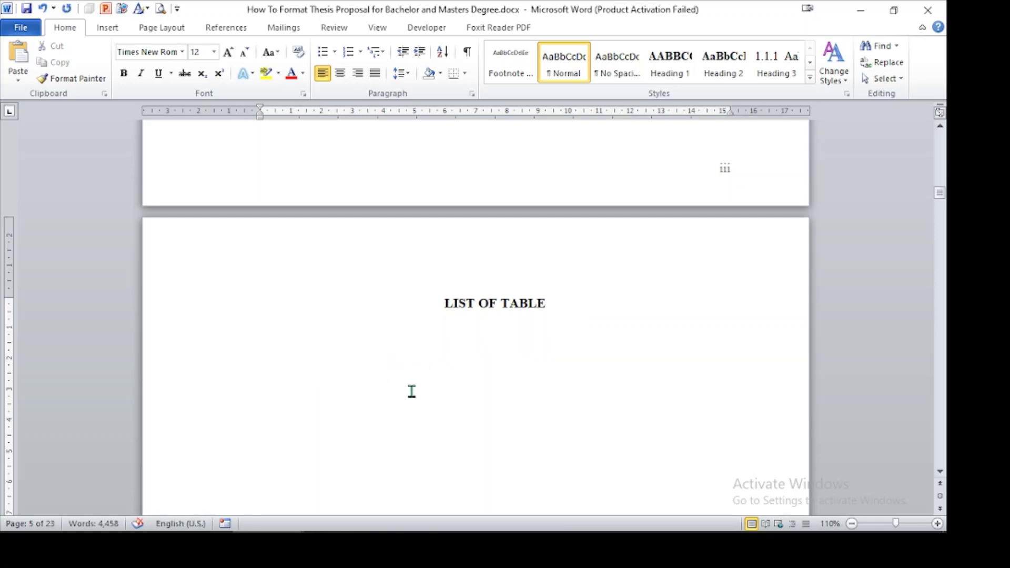
scroll(411, 391, "up", 10)
scroll(407, 381, "down", 5)
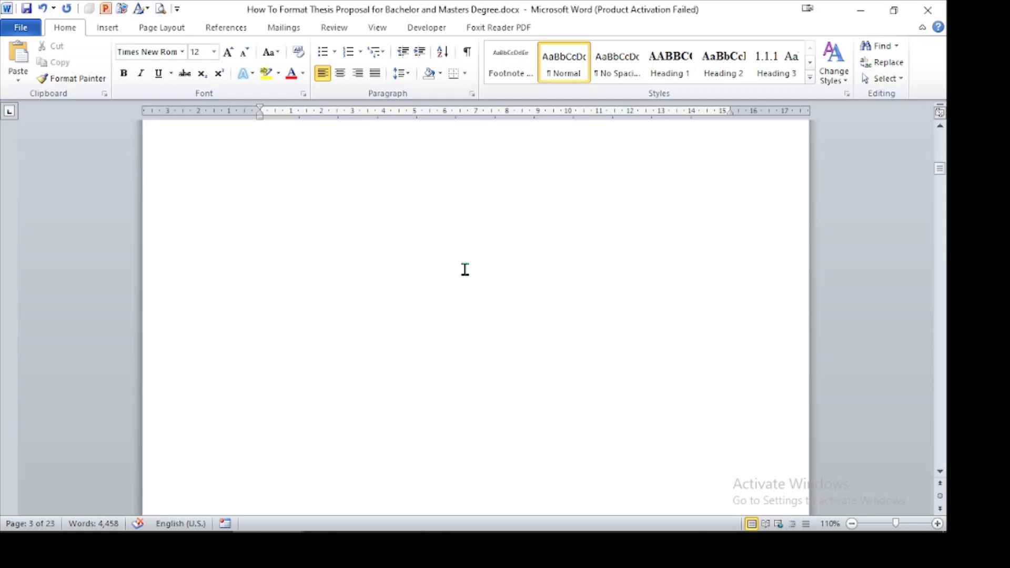
Step: Remove the blank lines above the excutive summary heading at the start of its page
scroll(464, 270, "up", 2)
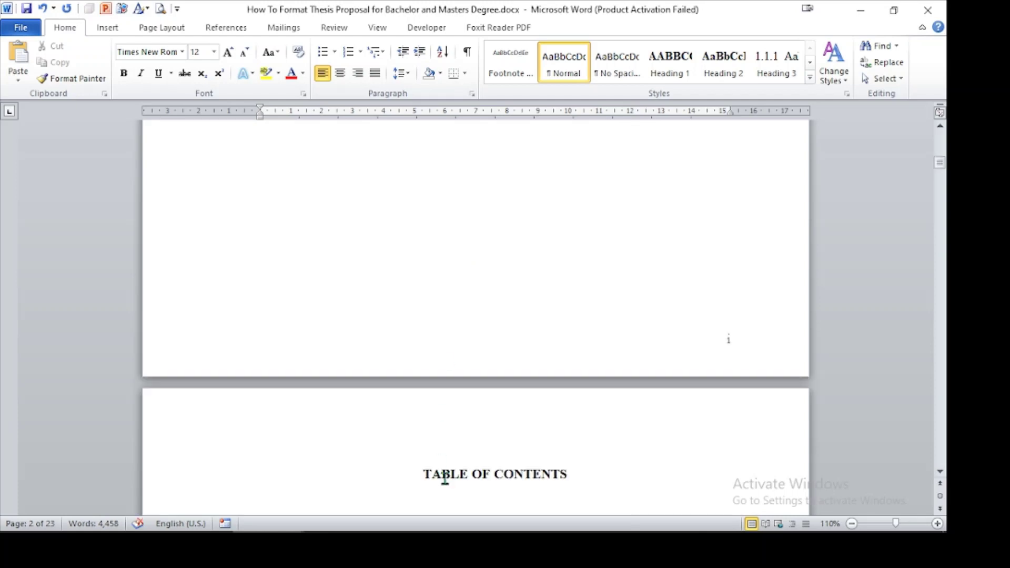
scroll(443, 466, "down", 10)
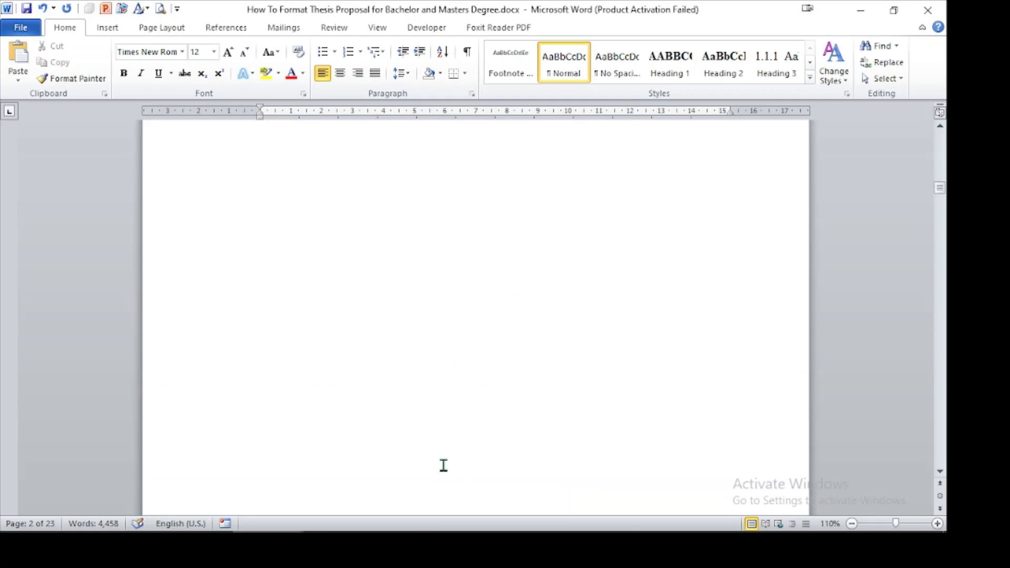
scroll(458, 284, "down", 2)
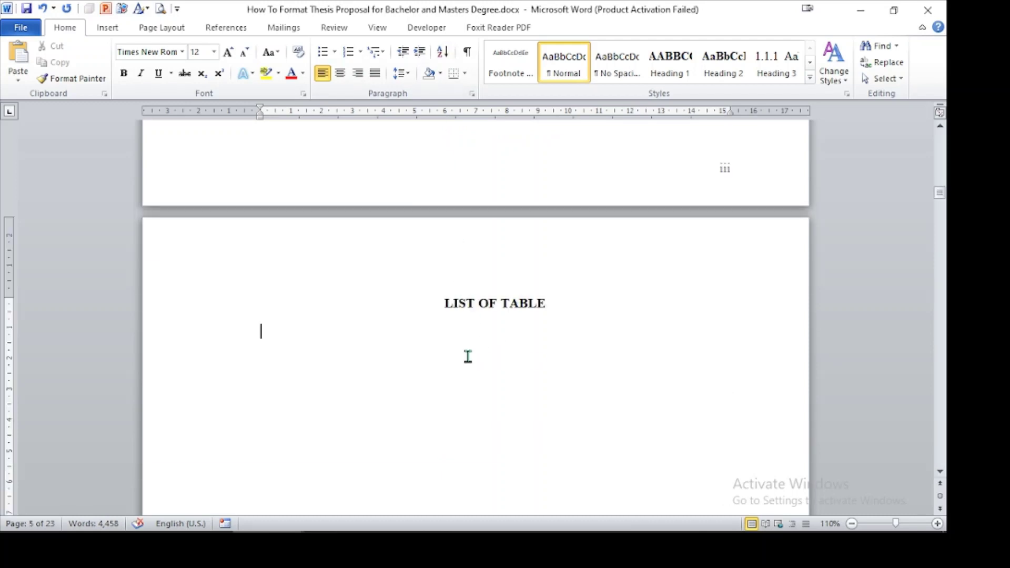
scroll(499, 373, "down", 10)
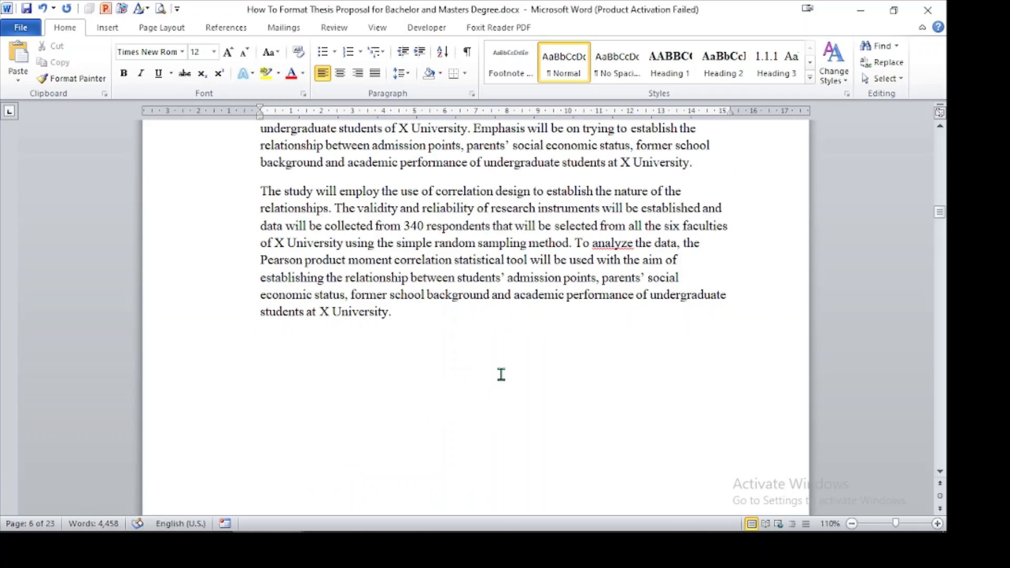
scroll(498, 335, "up", 10)
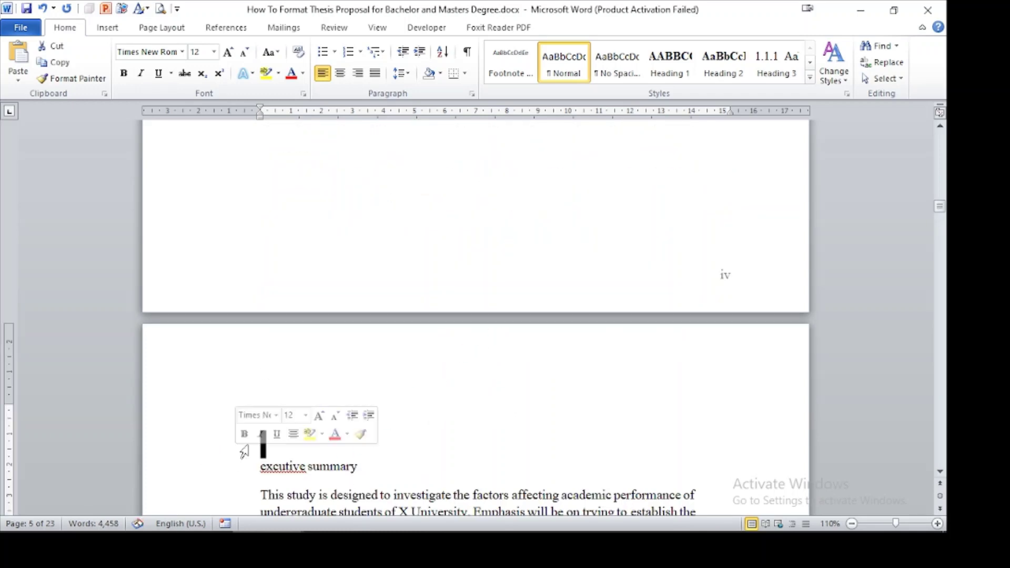
double_click(197, 391)
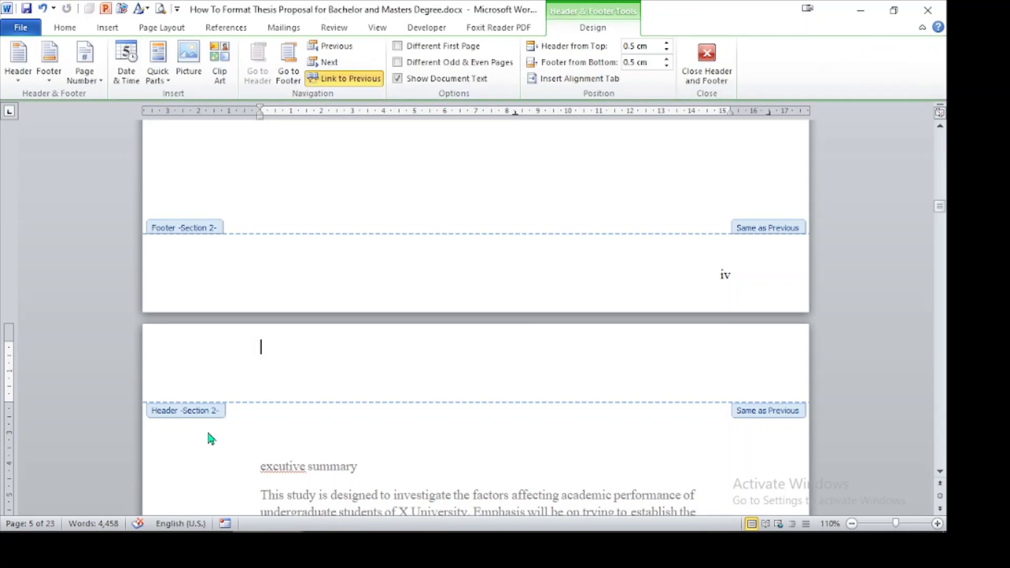
double_click(352, 451)
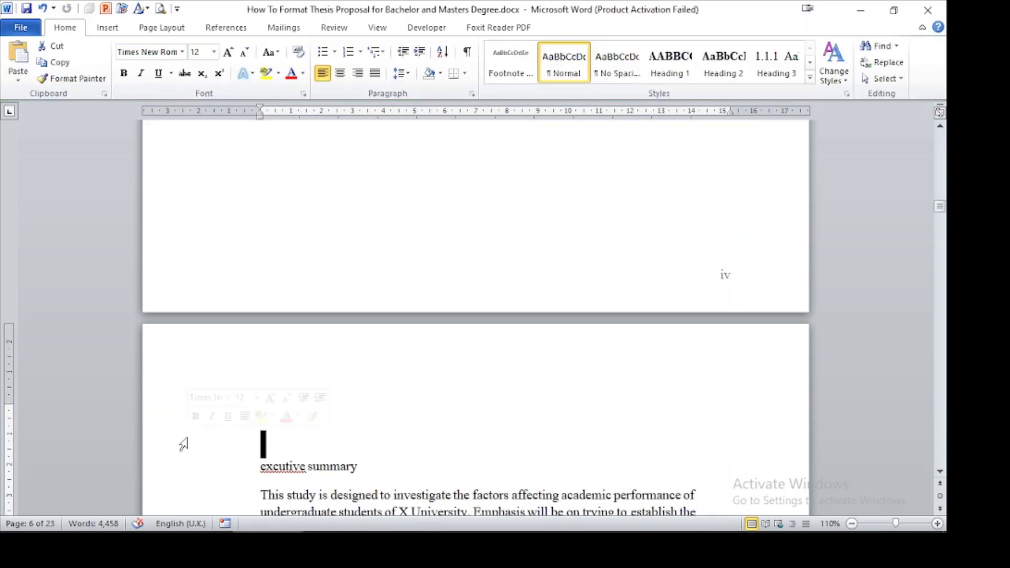
key("Delete")
left_click(189, 417)
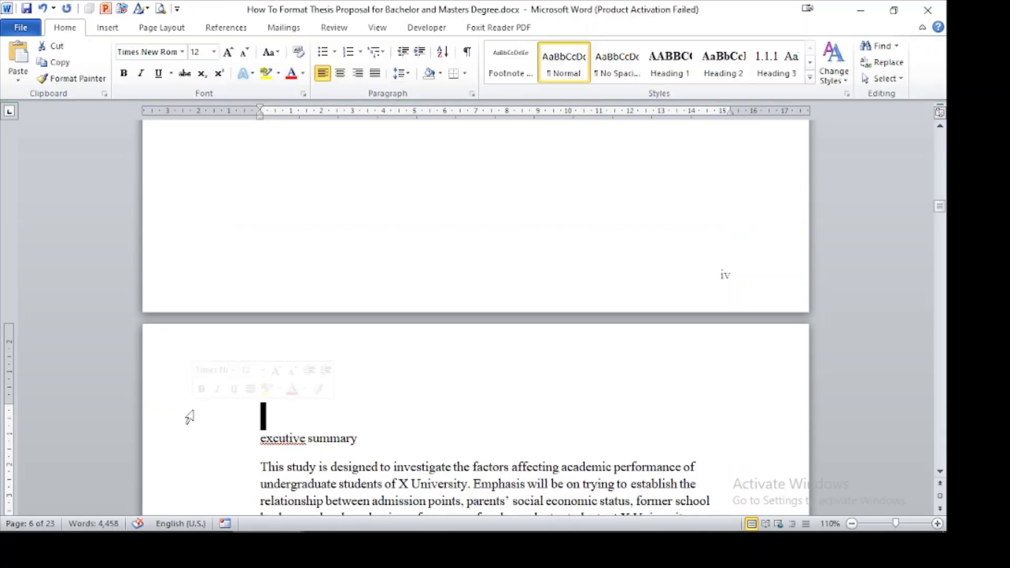
key("Delete")
Step: Format the excutive summary heading as uppercase, centered and bold
left_click(243, 424)
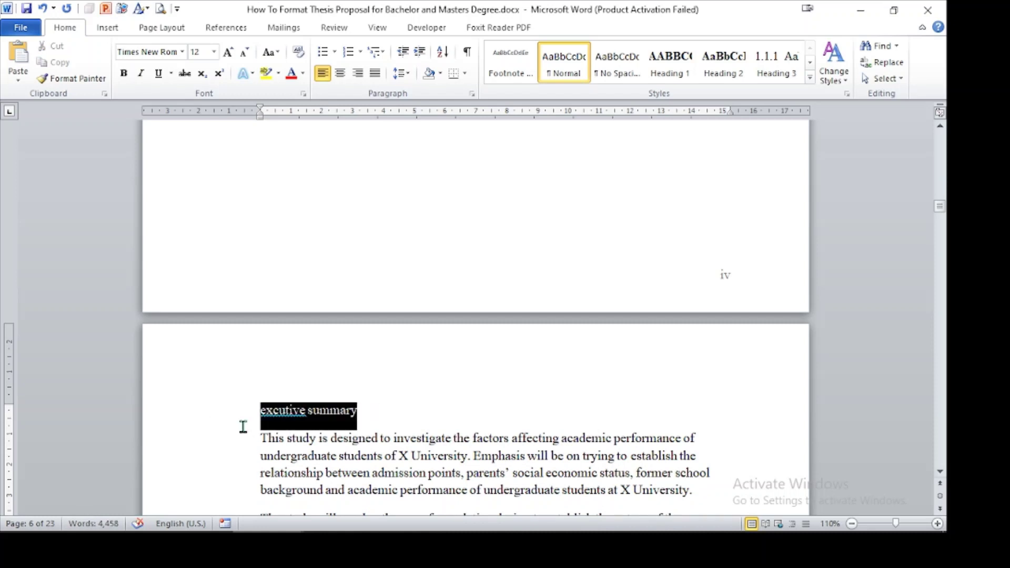
left_click(268, 54)
left_click(318, 106)
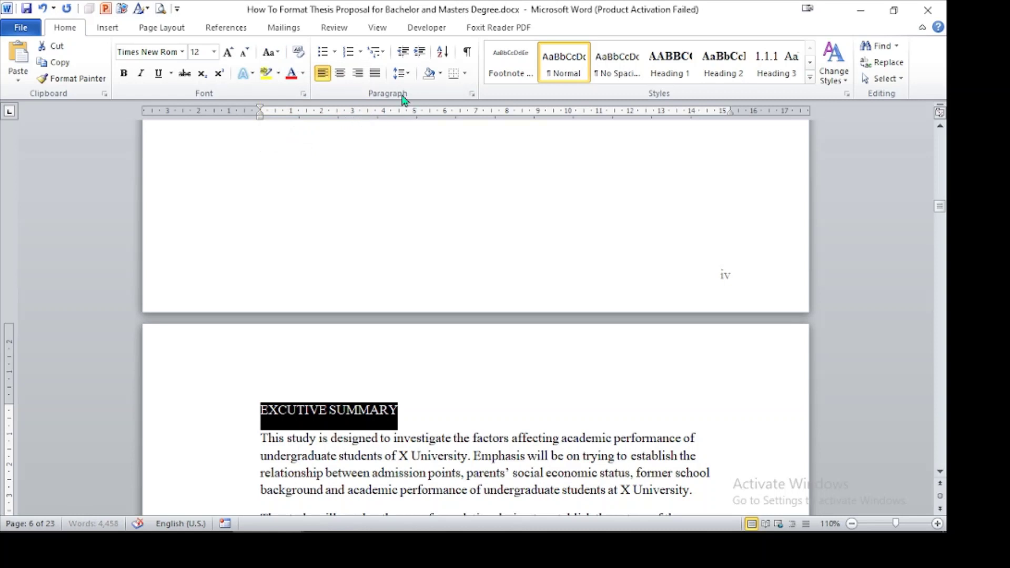
left_click(340, 74)
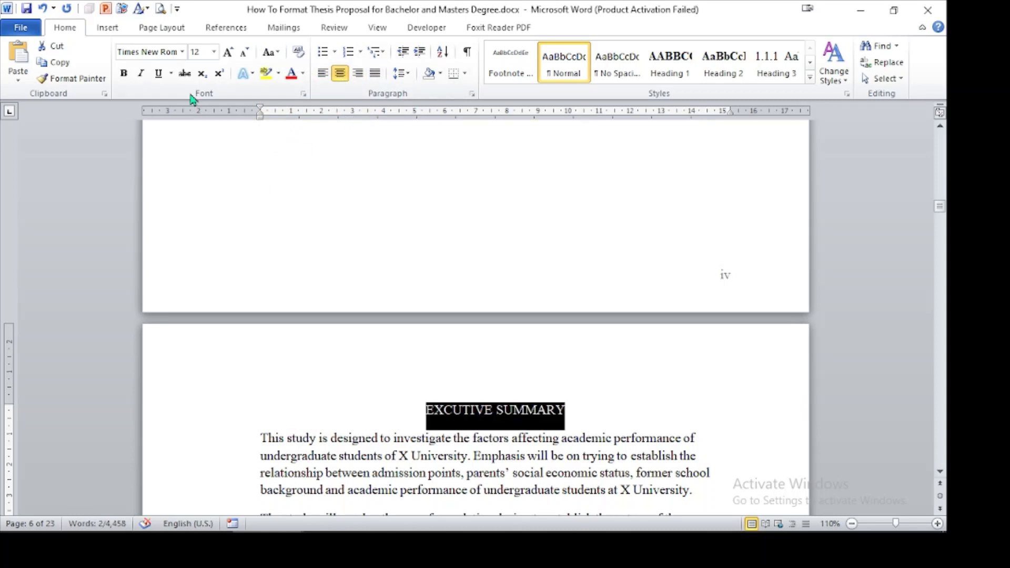
left_click(124, 73)
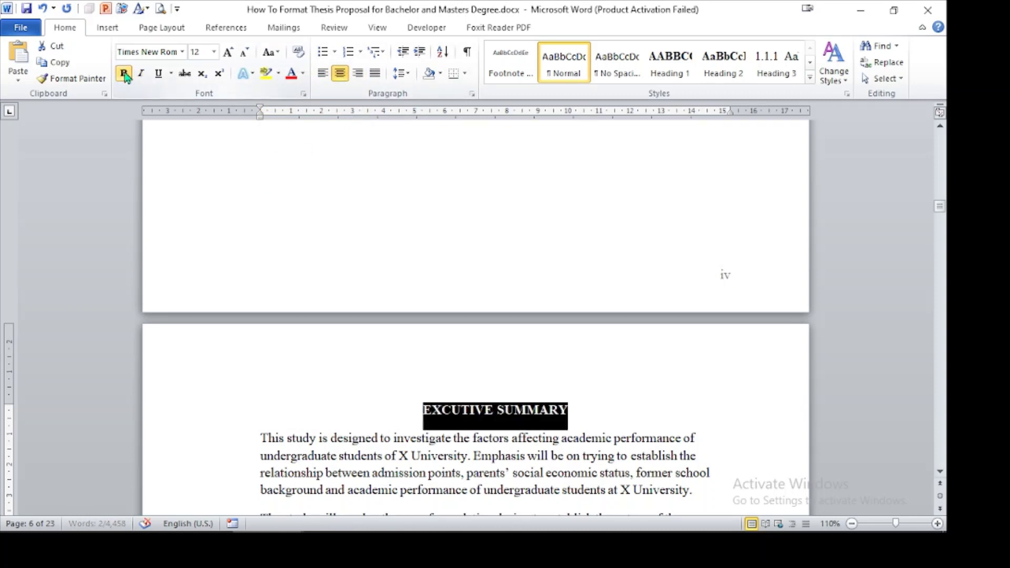
left_click(651, 428)
Step: Justify the whole executive summary section with 1.5 line spacing and no space after paragraphs
left_click_drag(252, 428, 711, 367)
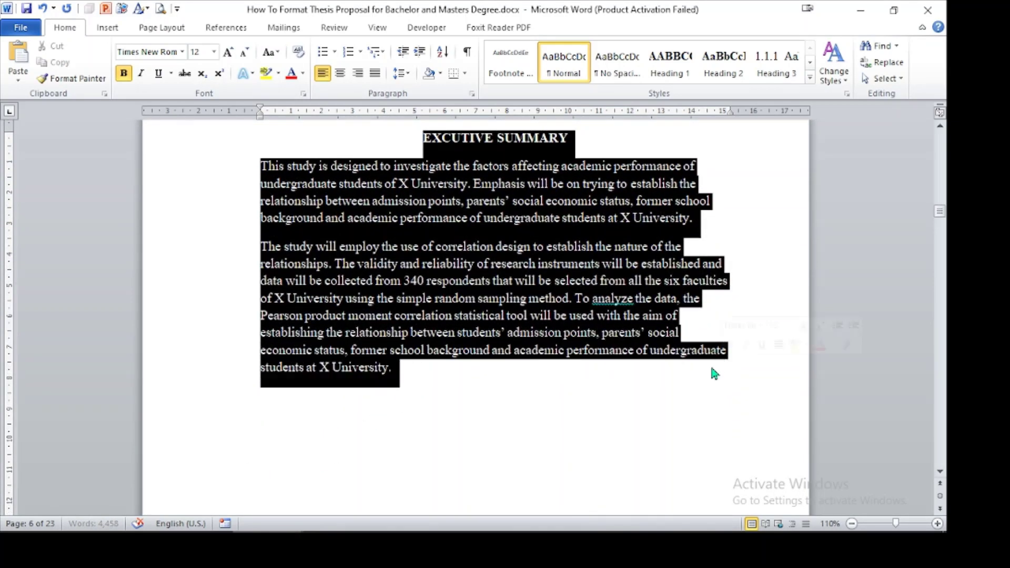
left_click(376, 74)
left_click(401, 73)
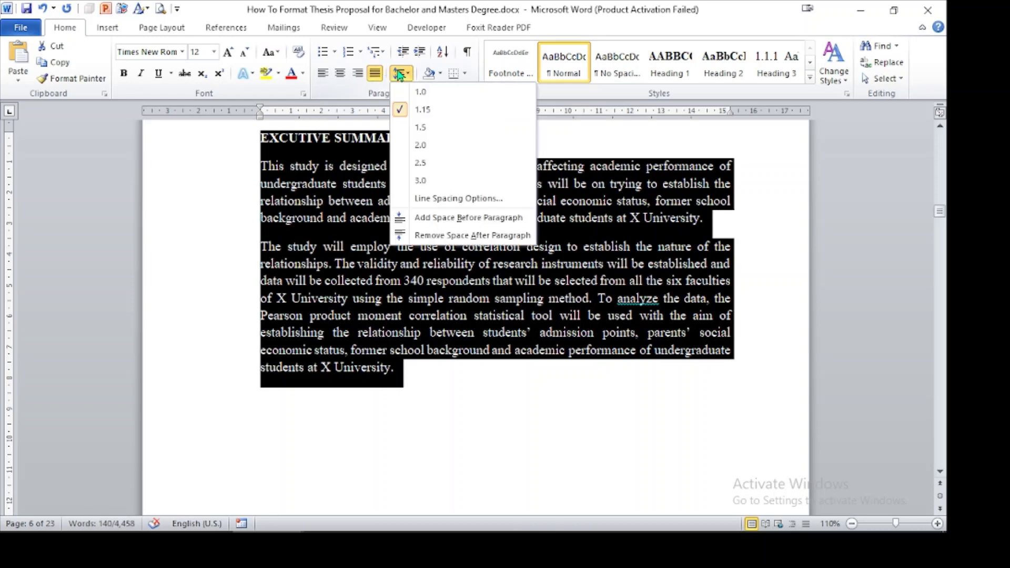
left_click(436, 128)
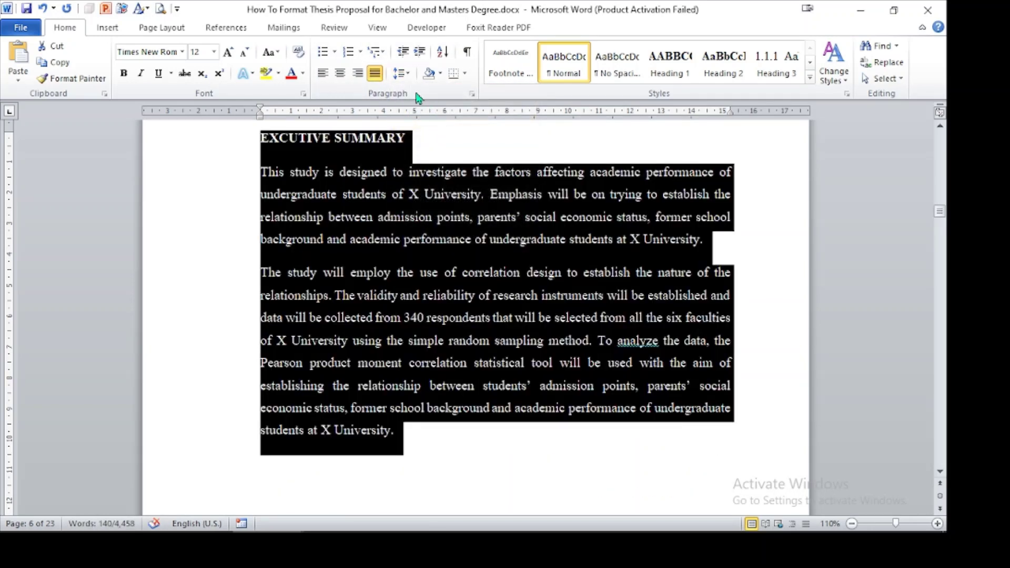
left_click(403, 73)
left_click(441, 235)
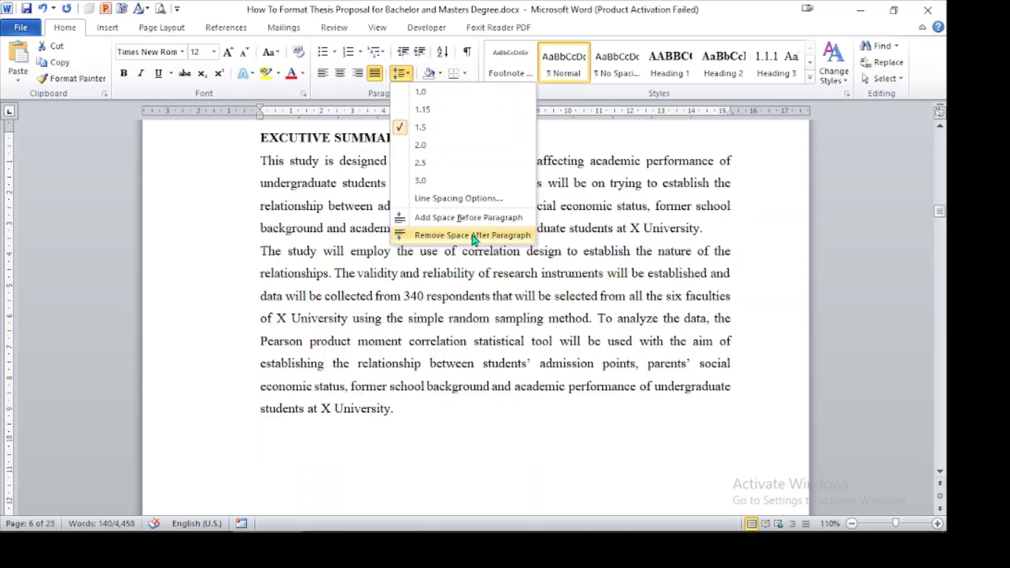
left_click(535, 432)
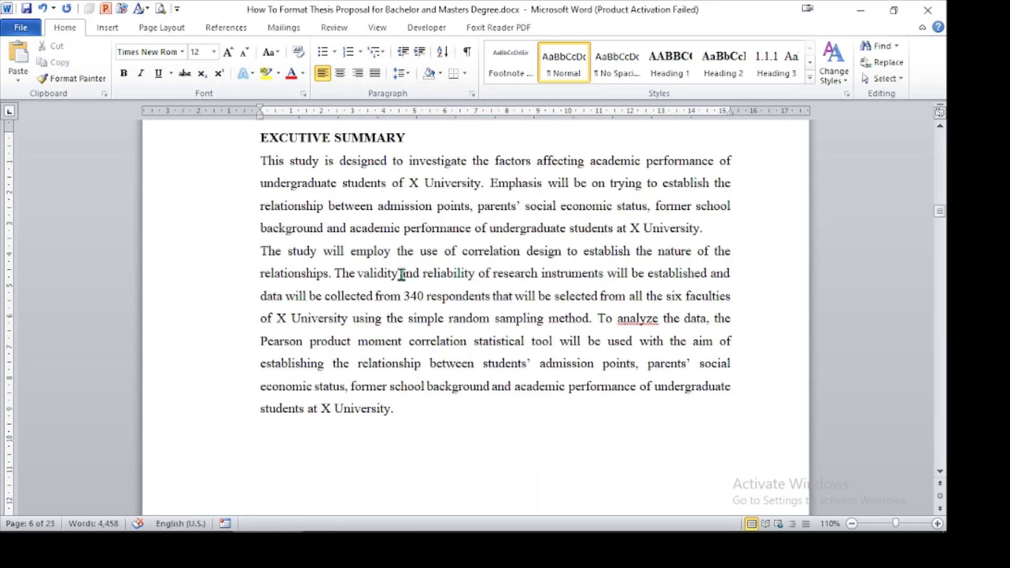
Step: Center the EXCUTIVE SUMMARY heading above its justified paragraphs
left_click(409, 140)
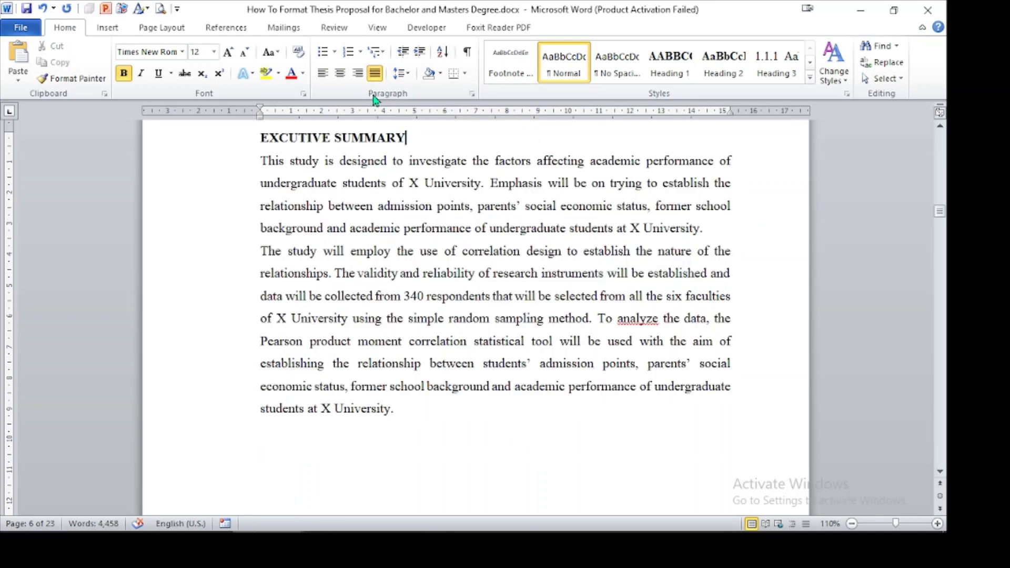
left_click(340, 74)
left_click(557, 410)
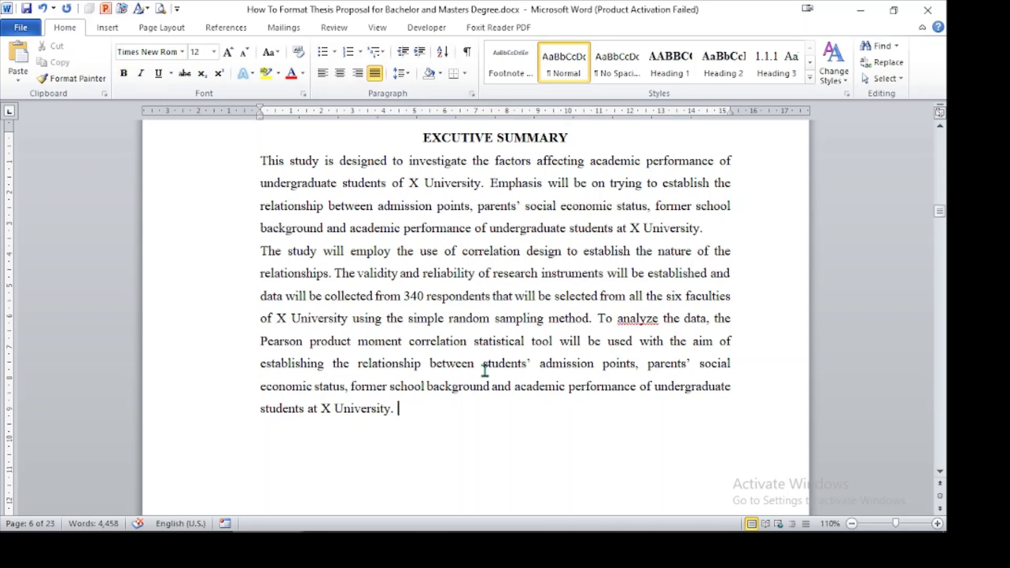
Step: Format the chapter one and introduction headings as uppercase, bold and centered
scroll(480, 368, "down", 15)
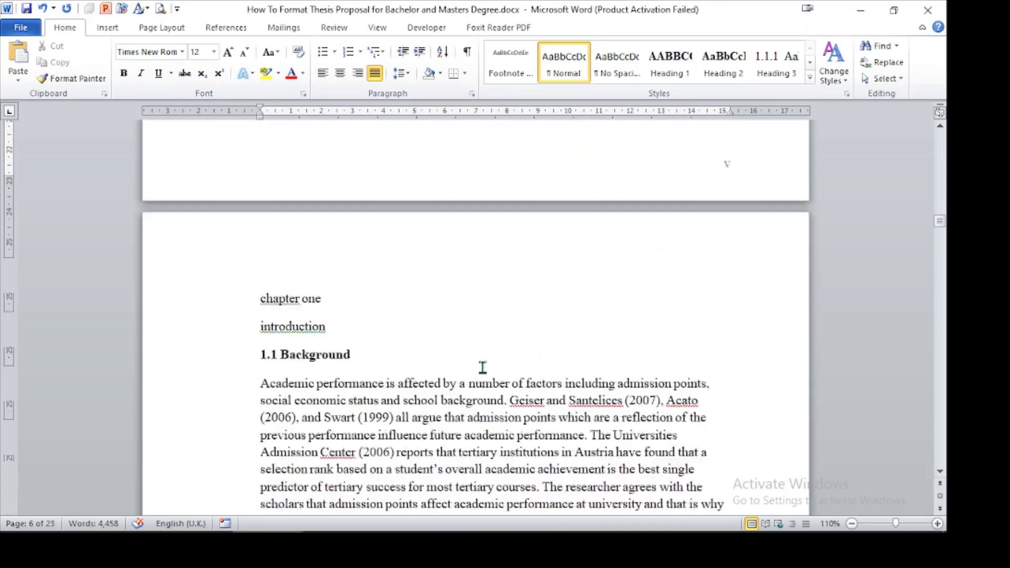
scroll(482, 367, "up", 7)
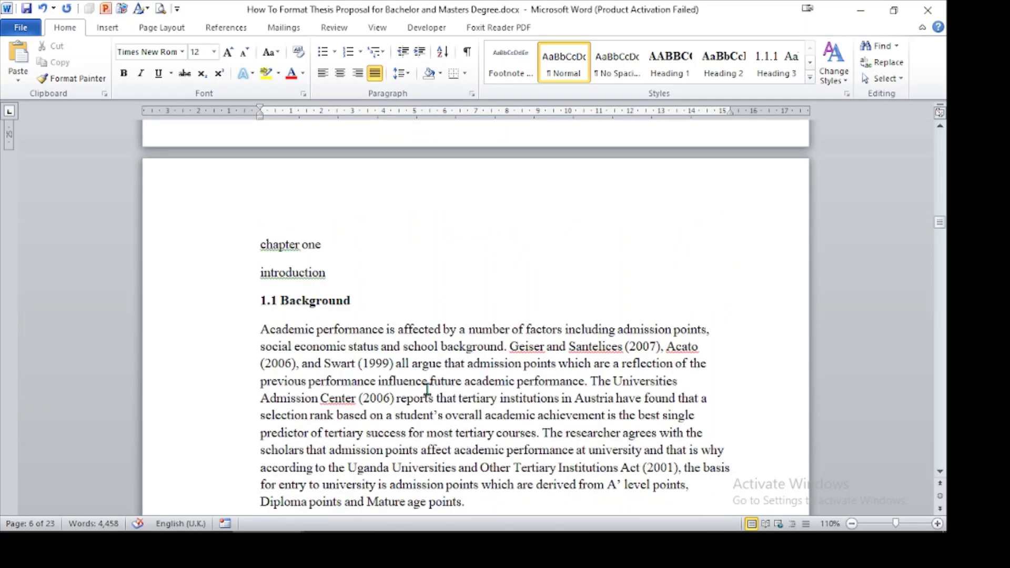
left_click_drag(256, 245, 342, 269)
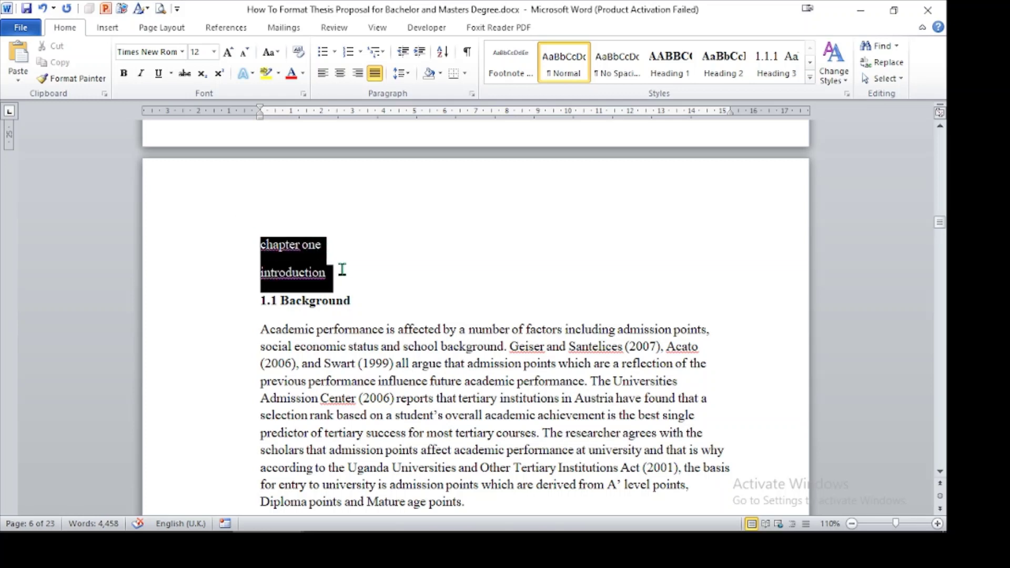
left_click(272, 53)
left_click(306, 105)
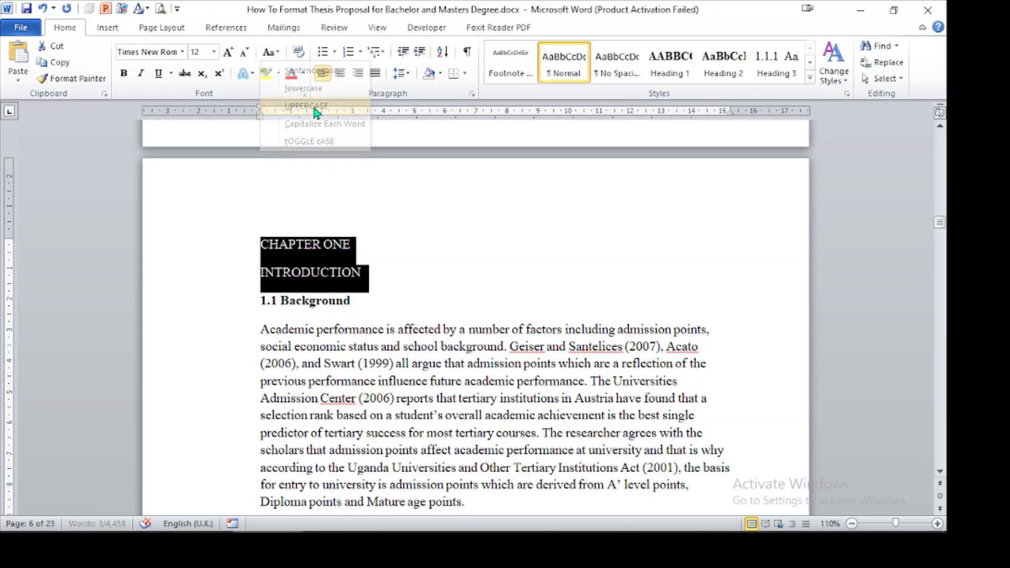
left_click(123, 74)
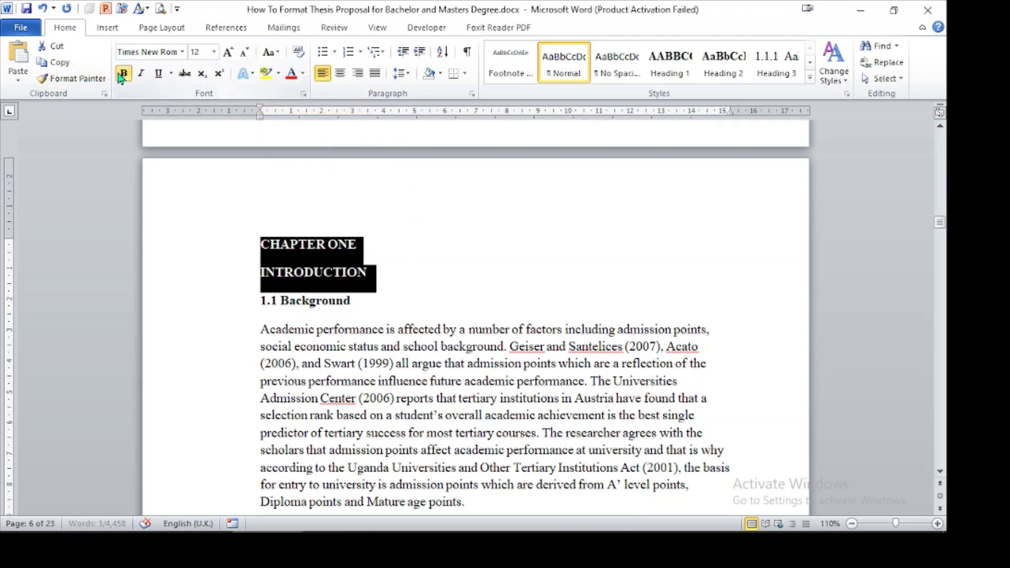
left_click(343, 77)
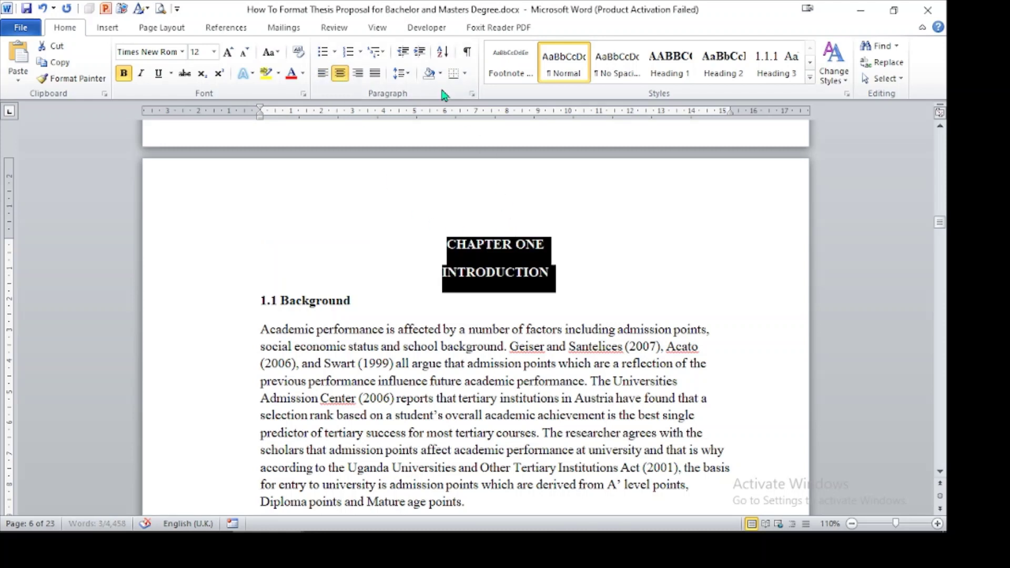
Step: Set the CHAPTER ONE and INTRODUCTION headings to 1.5 line spacing and remove the space after each paragraph
left_click(401, 75)
left_click(452, 130)
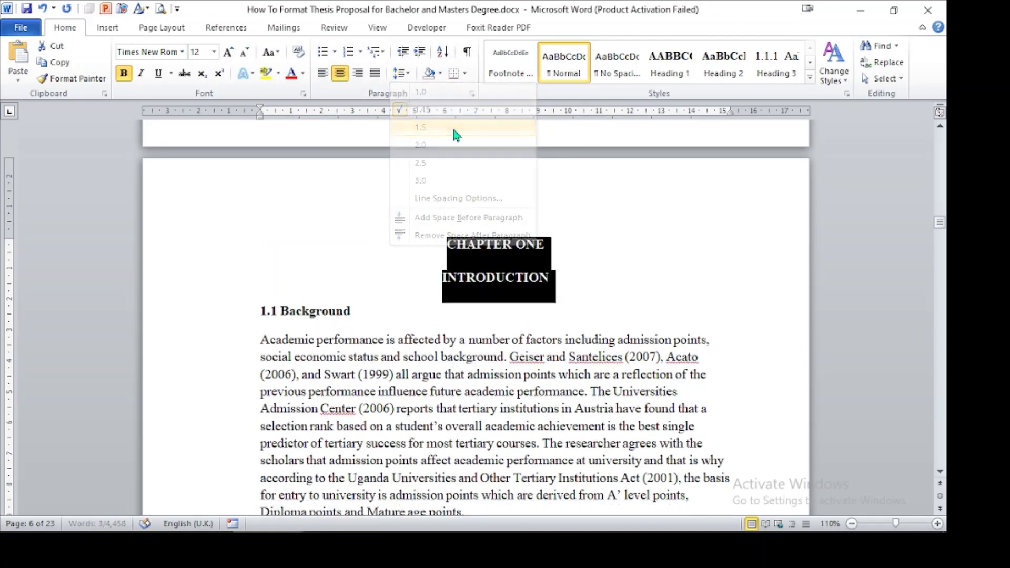
left_click(401, 73)
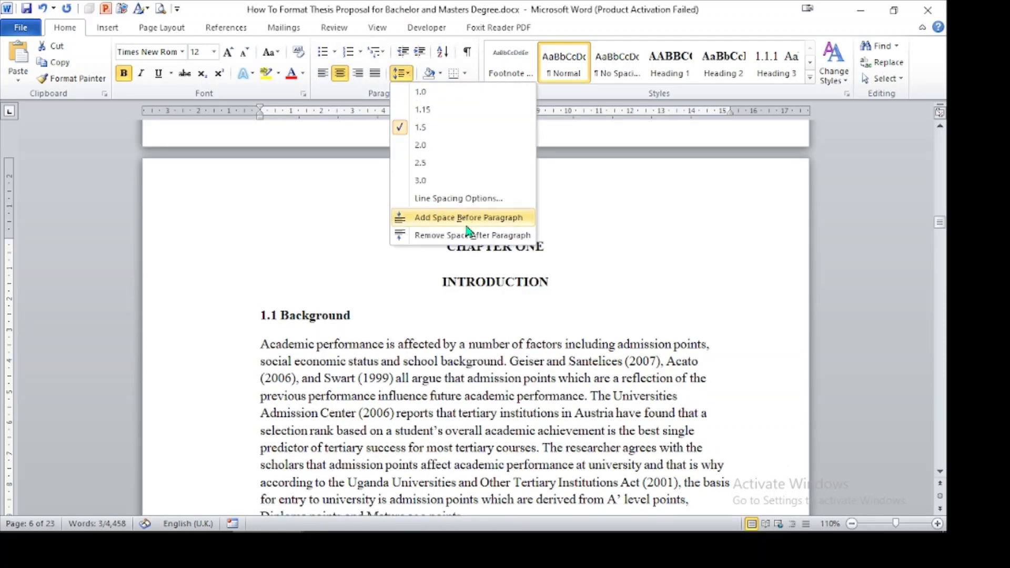
left_click(466, 236)
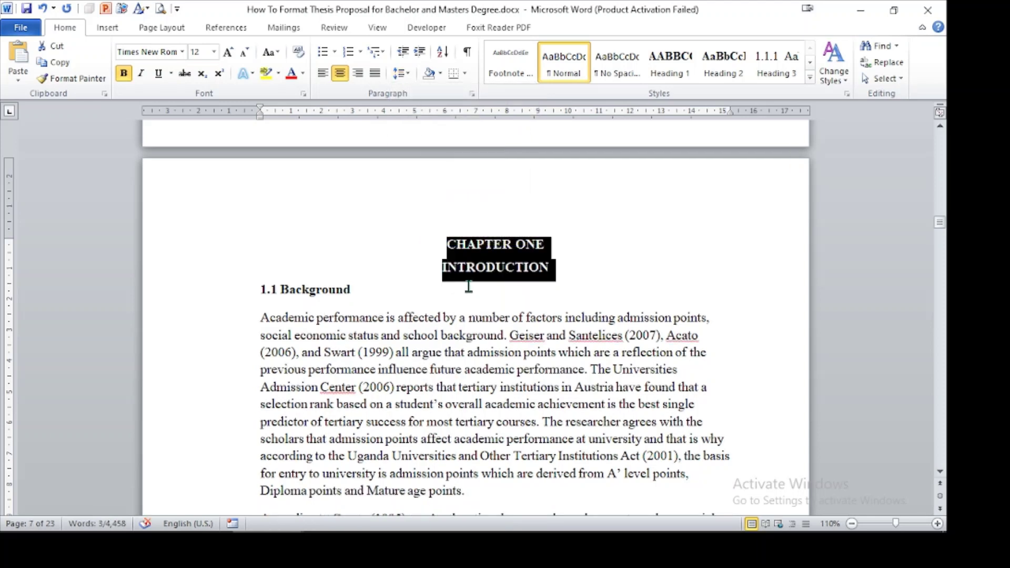
left_click(469, 286)
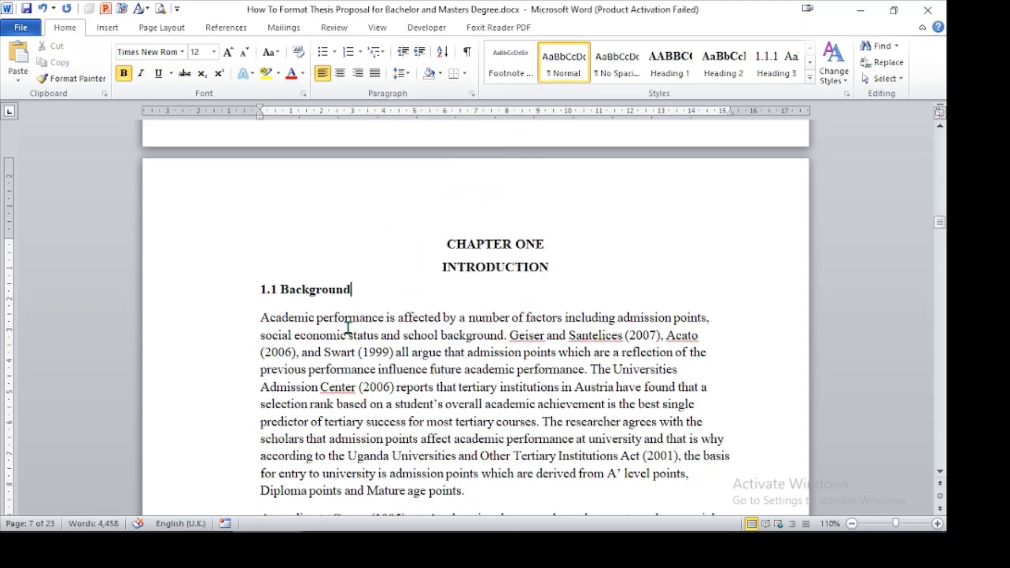
Step: Justify the text from the first paragraph under 1.1 Background through the Figure 2.1 discussion, with 1.5 line spacing and no space after paragraphs
left_click_drag(252, 320, 461, 532)
left_click_drag(824, 535, 387, 190)
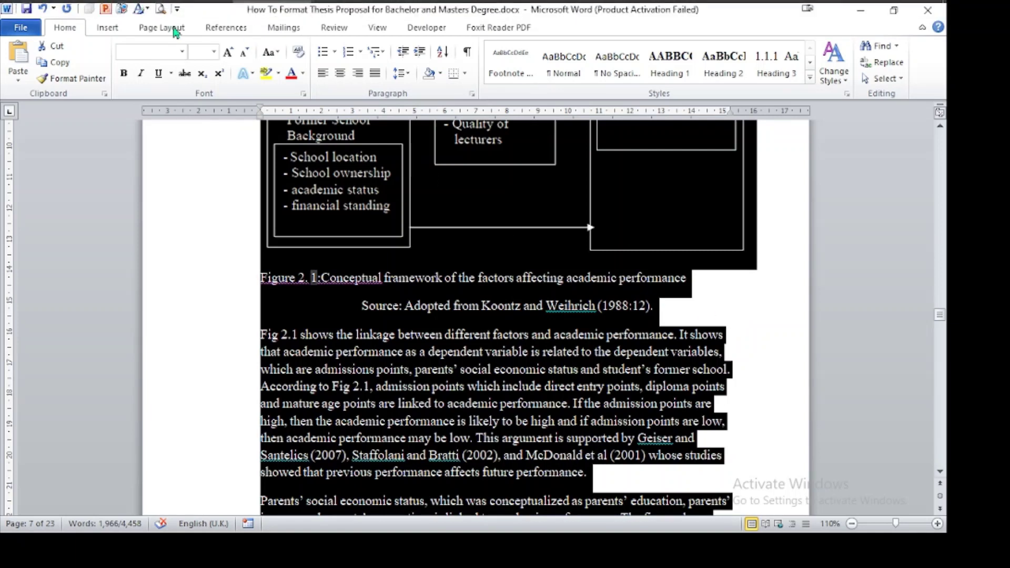
left_click(375, 75)
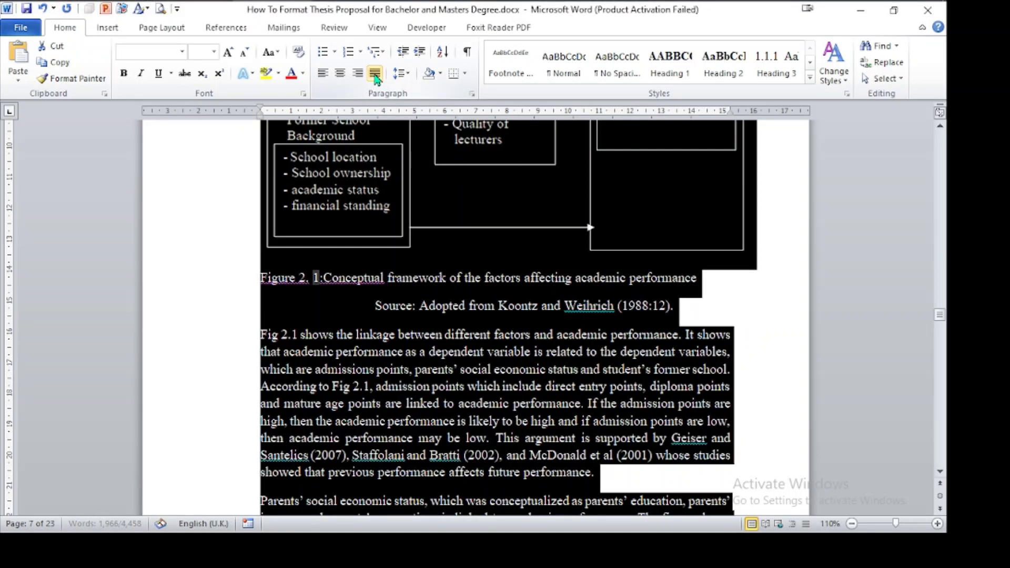
left_click(406, 79)
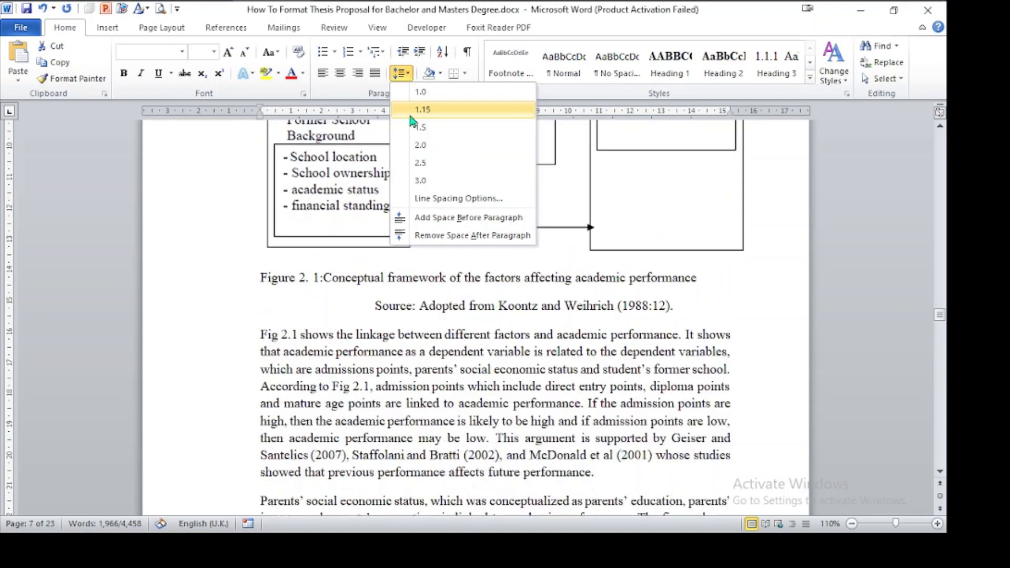
left_click(428, 128)
left_click(401, 73)
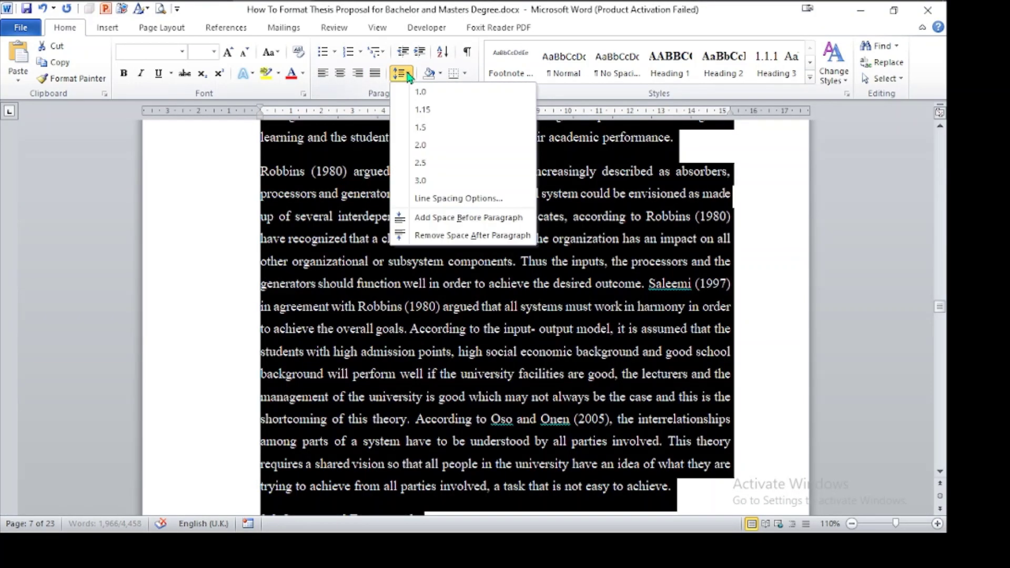
left_click(465, 235)
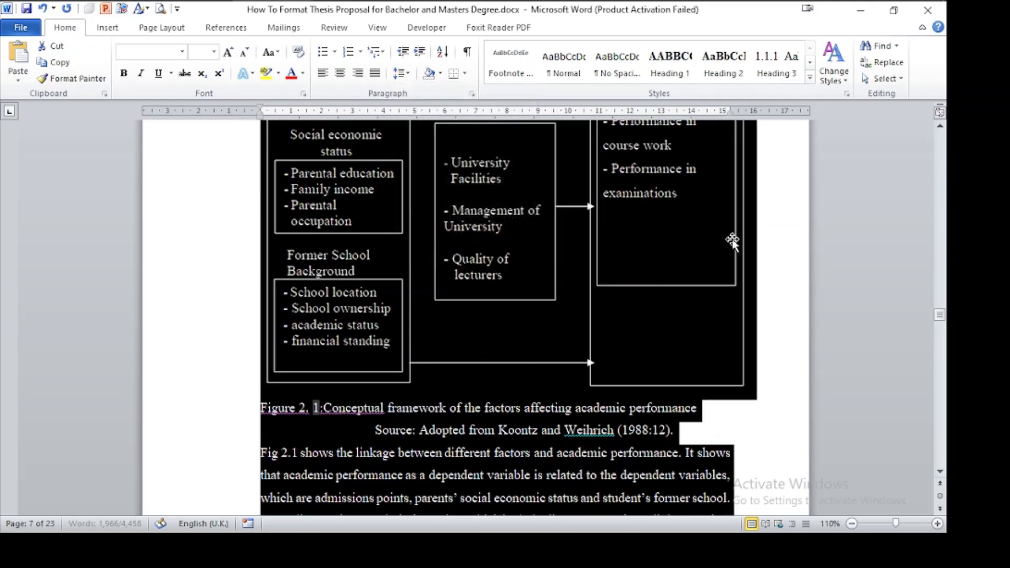
left_click(769, 209)
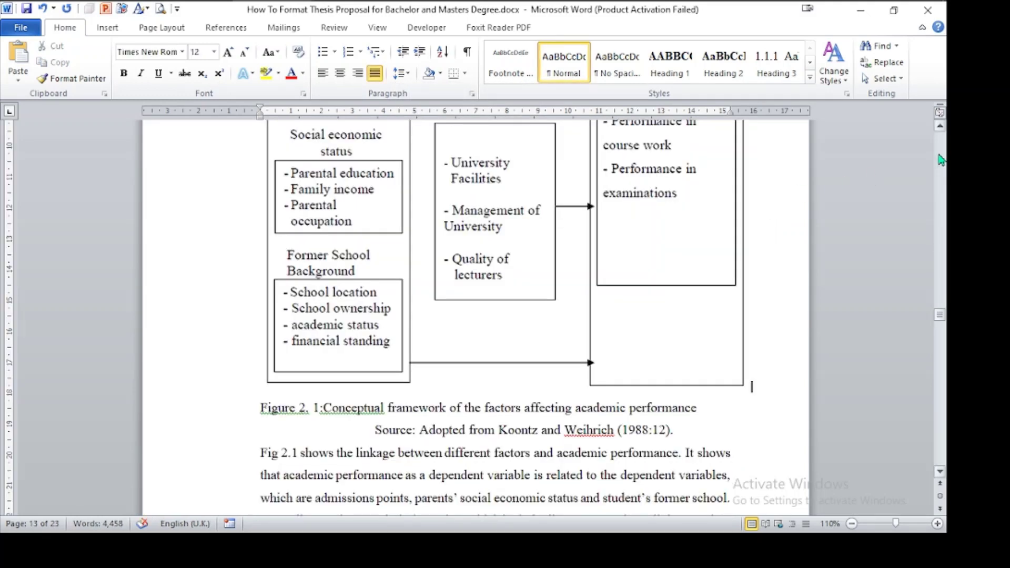
Step: Delete the blank line above the 1.2 Statement of the problem heading
left_click(938, 158)
left_click(939, 158)
left_click(938, 158)
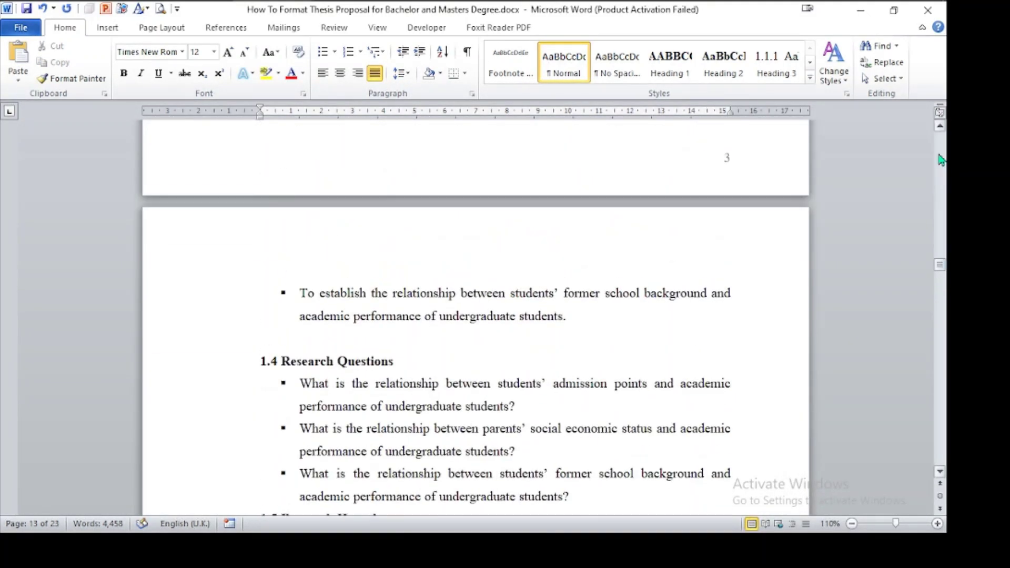
left_click(939, 159)
left_click(939, 159)
left_click(939, 159)
left_click(940, 160)
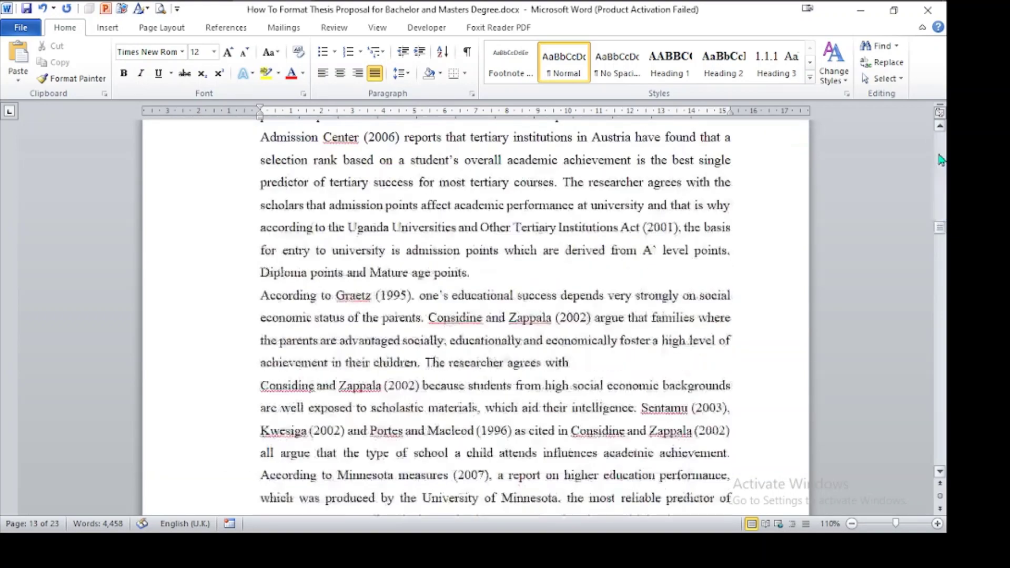
left_click(940, 159)
scroll(550, 378, "down", 10)
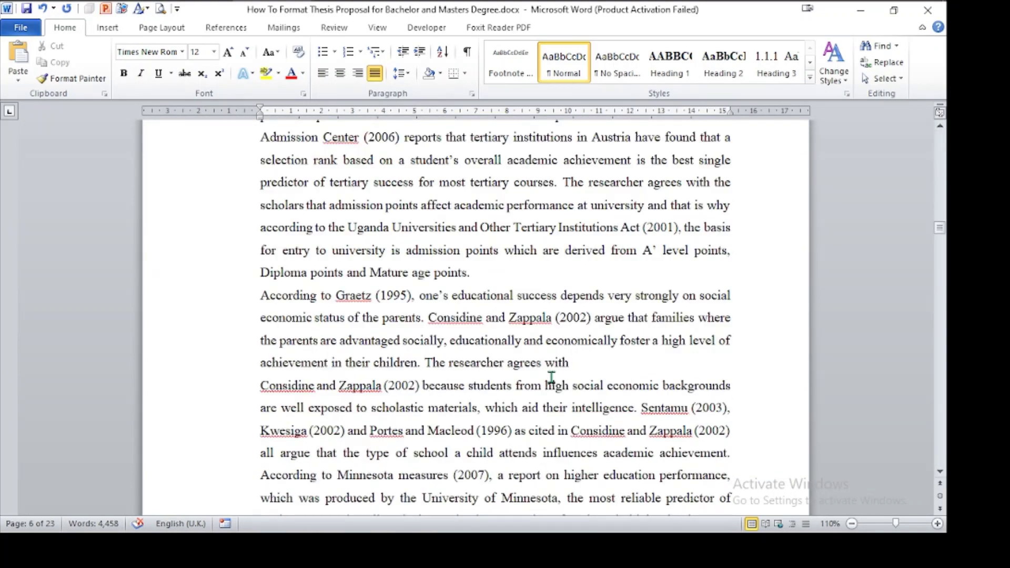
scroll(551, 377, "down", 10)
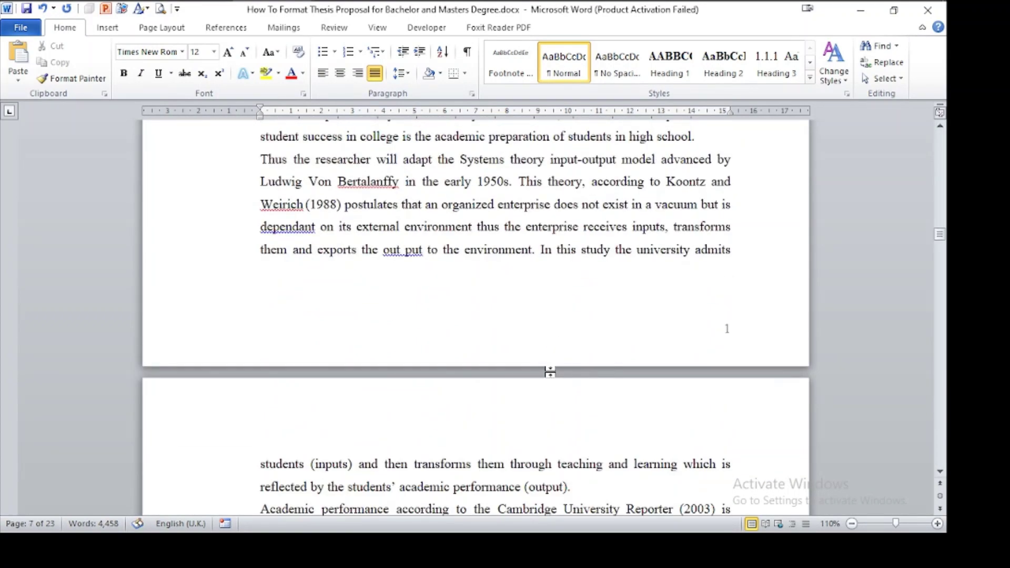
scroll(549, 372, "down", 10)
scroll(550, 371, "down", 20)
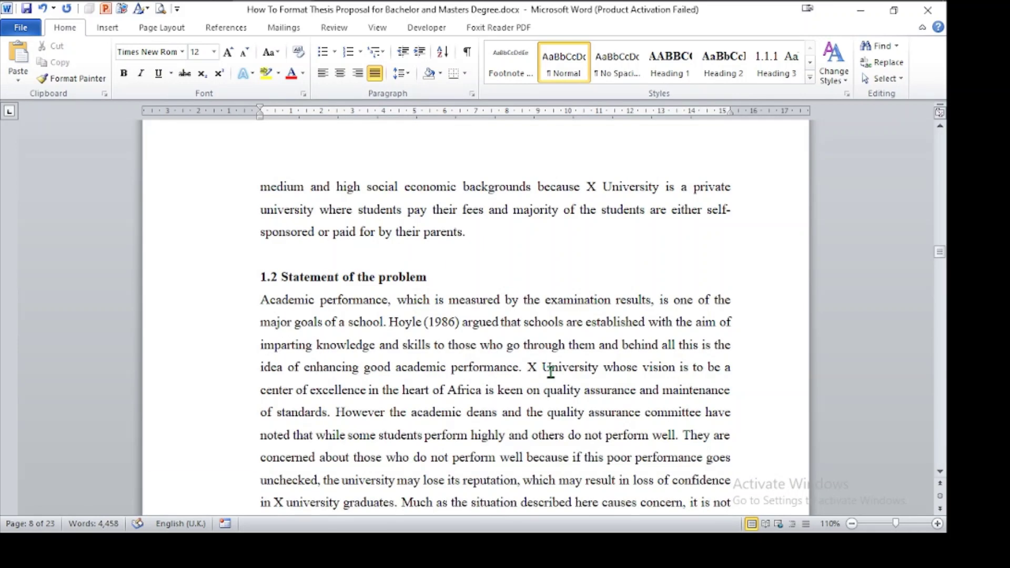
left_click(224, 263)
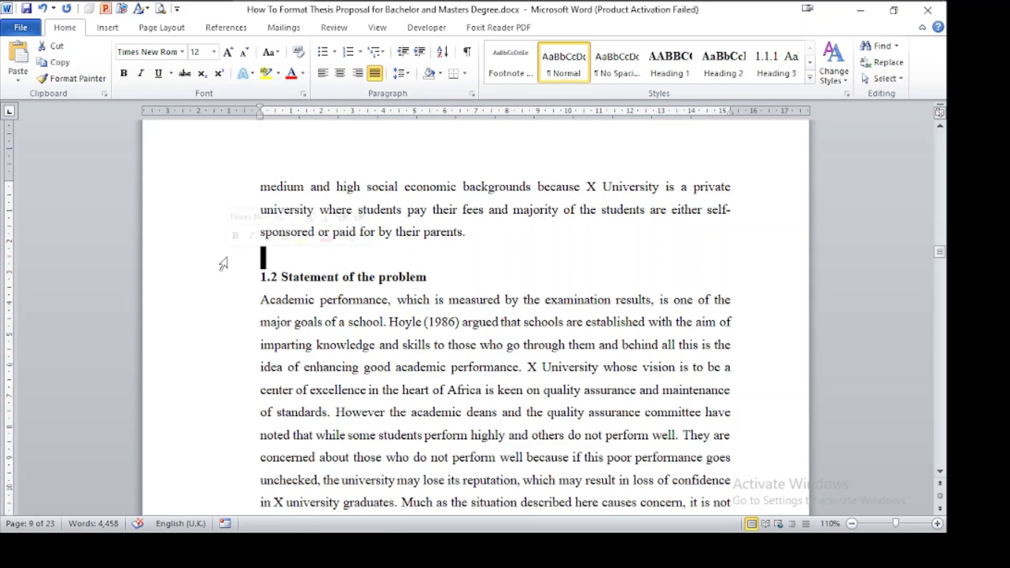
key("Delete")
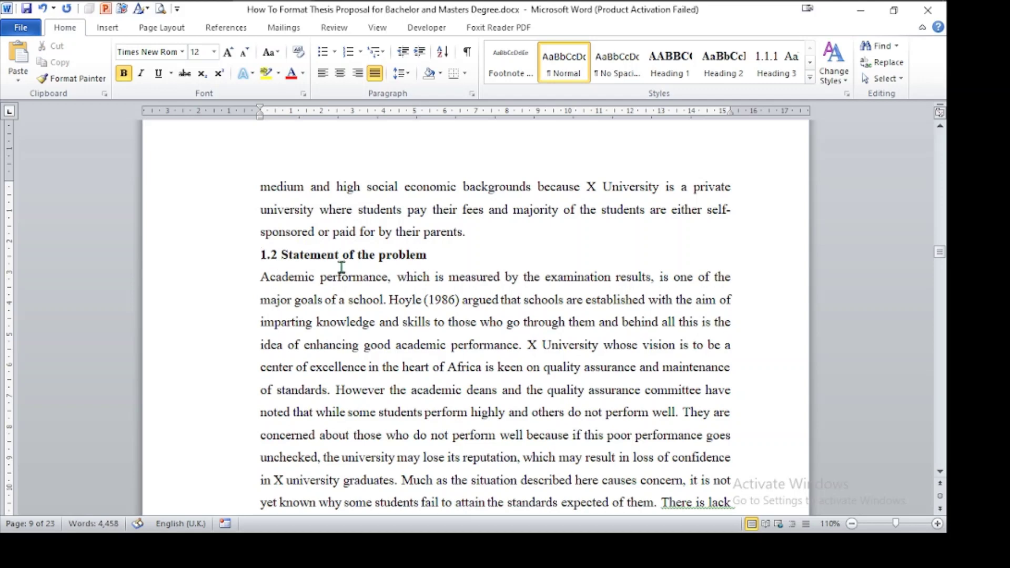
Step: Insert blank lines above the chapter two and literature review headings to move them onto the page with 2.0 Introduction
scroll(430, 383, "down", 6)
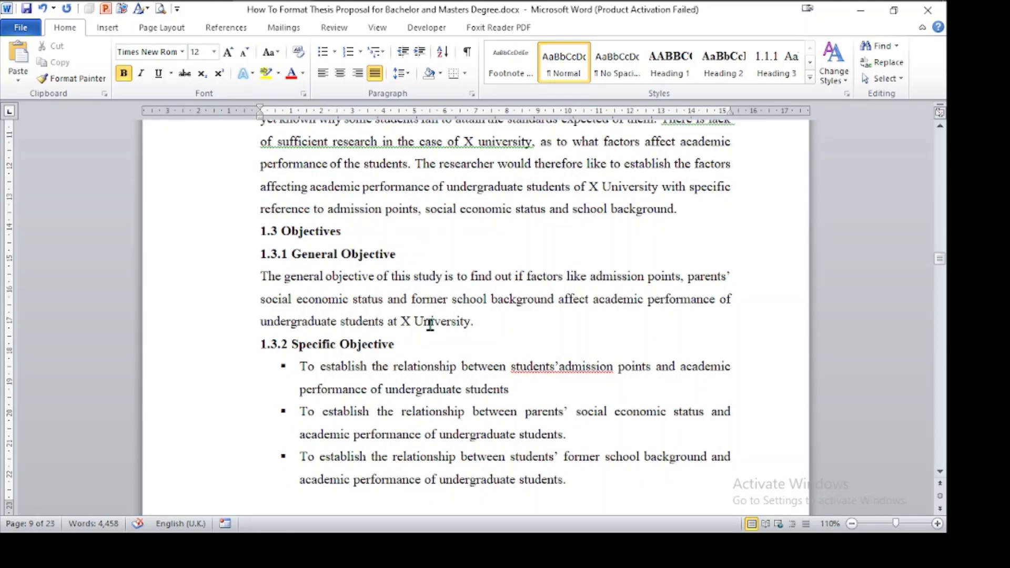
scroll(430, 322, "down", 6)
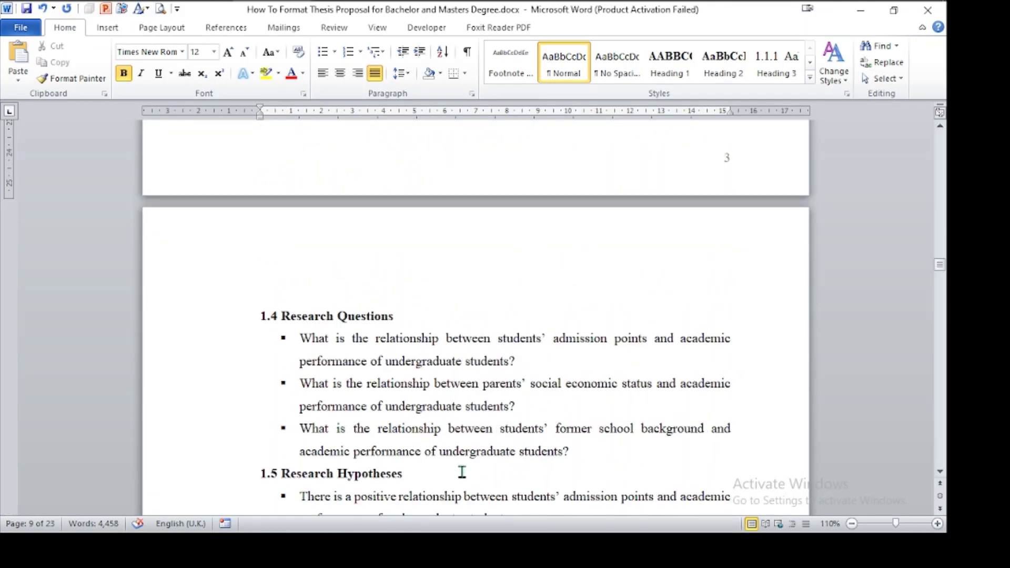
scroll(441, 325, "down", 6)
scroll(441, 323, "down", 5)
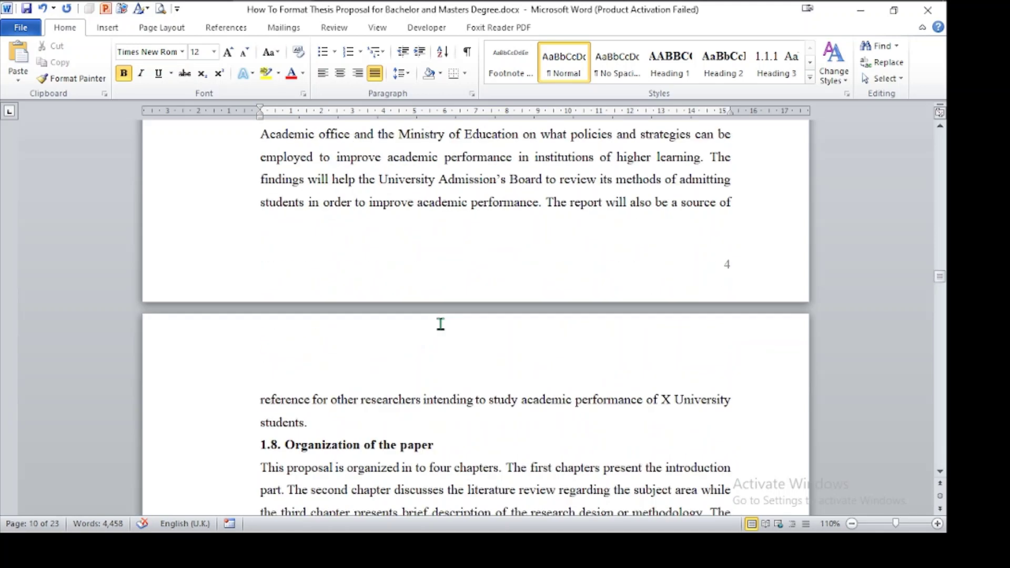
scroll(440, 324, "down", 6)
scroll(441, 324, "down", 5)
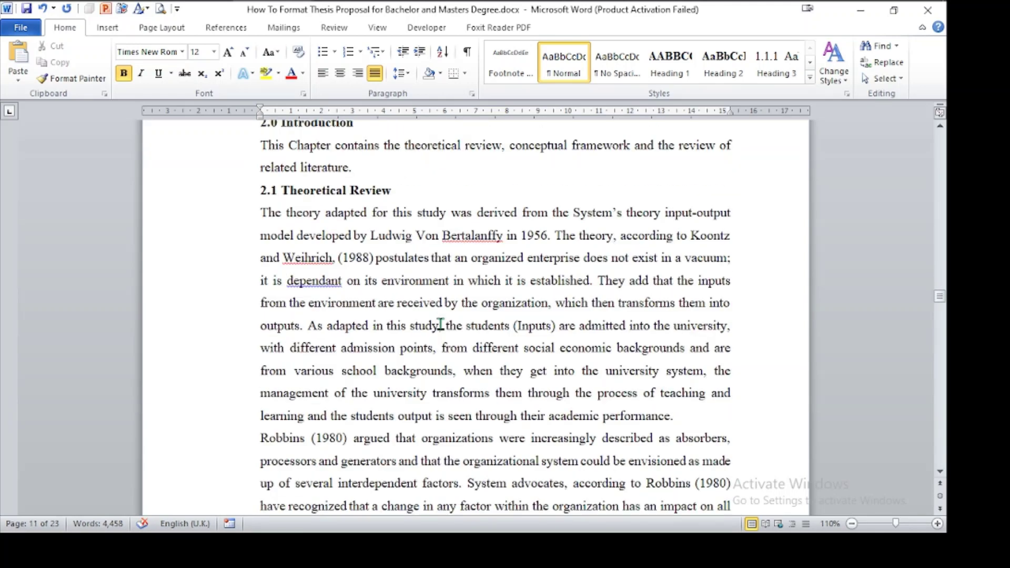
scroll(510, 286, "up", 5)
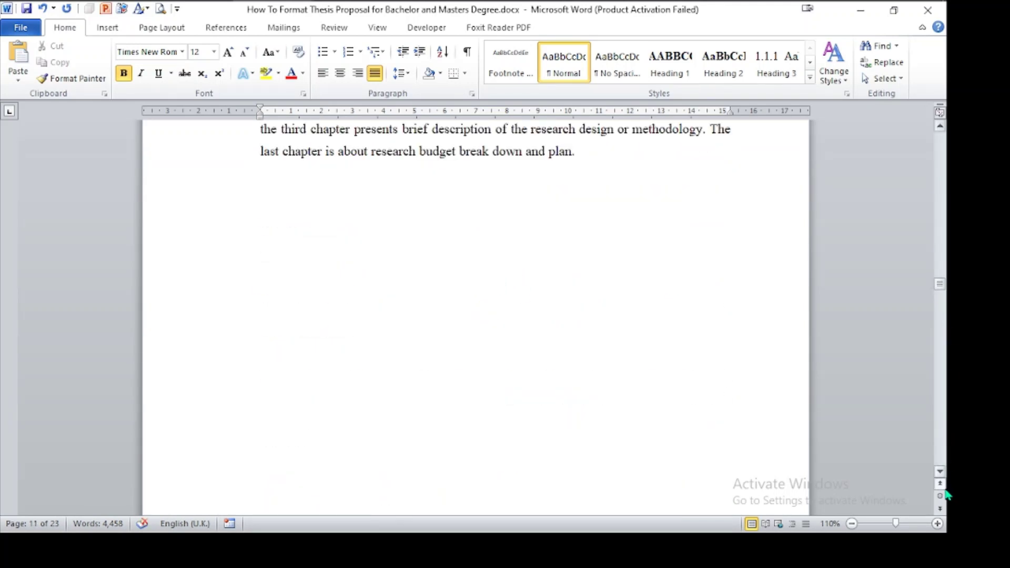
left_click(939, 472)
left_click(939, 471)
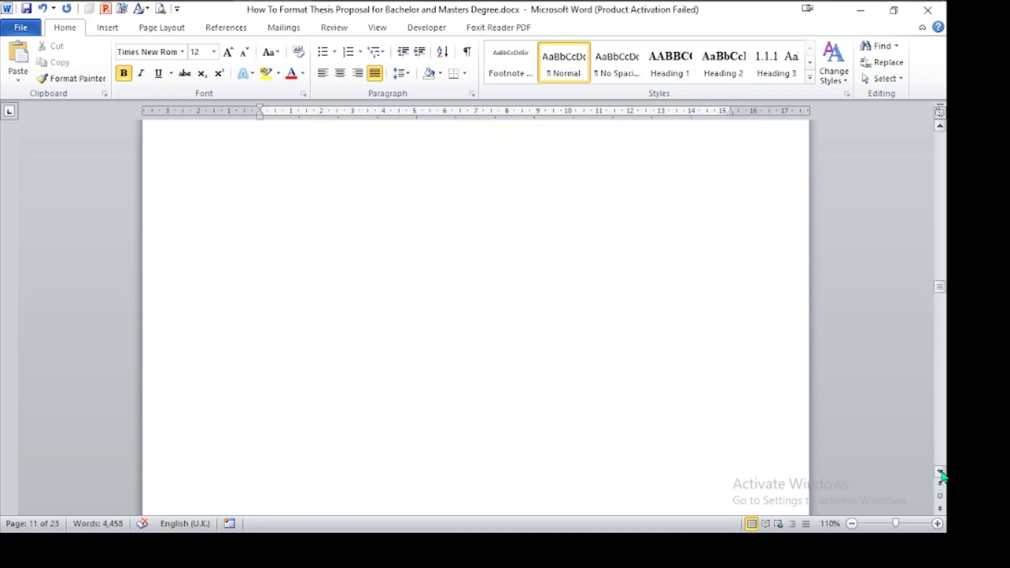
left_click(939, 471)
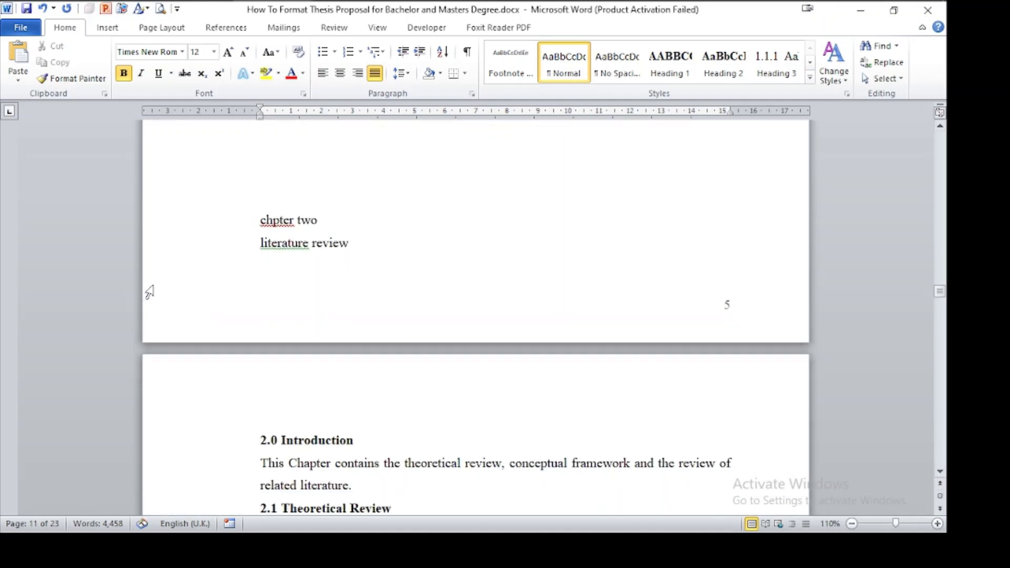
left_click_drag(266, 219, 377, 248)
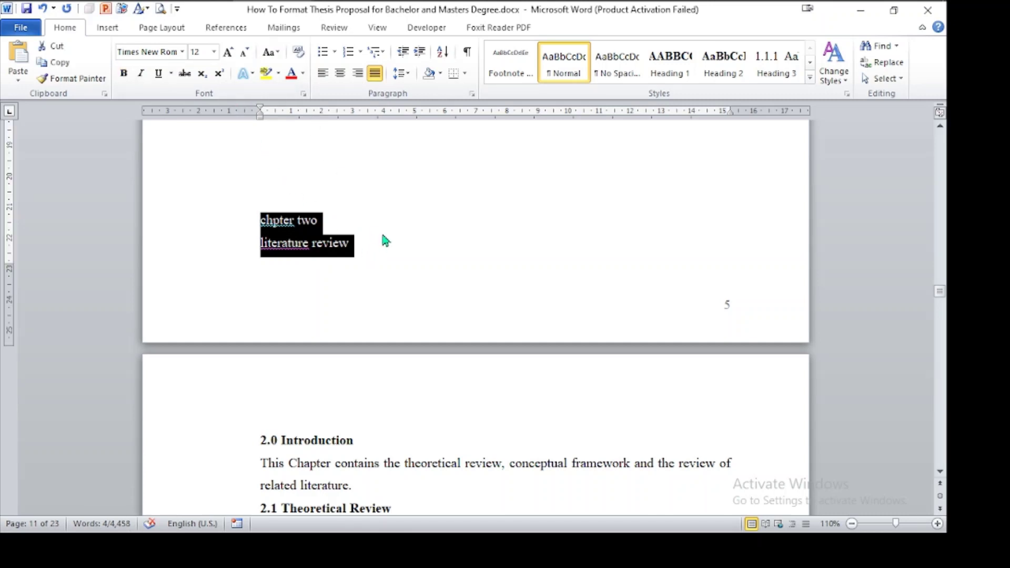
left_click(406, 201)
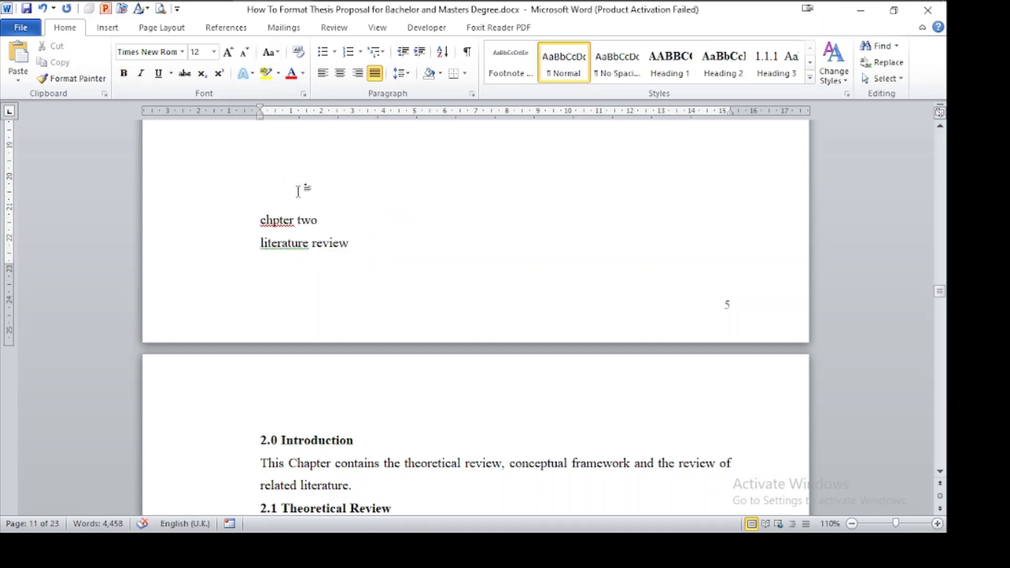
key("Return")
key("Return")
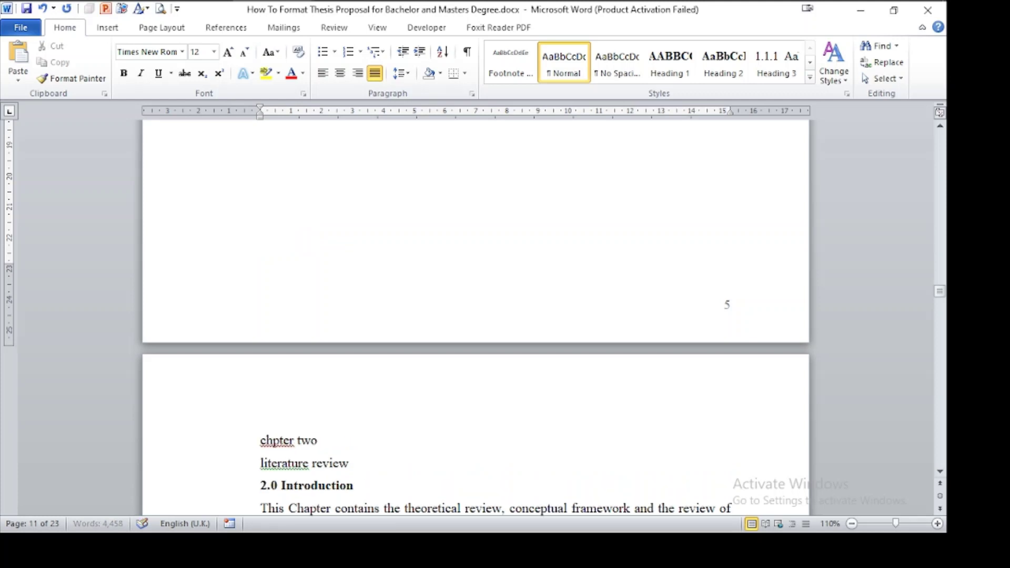
Step: Convert the chapter two and literature review headings to uppercase, center them, and check their line spacing
left_click_drag(260, 442, 361, 464)
left_click(271, 54)
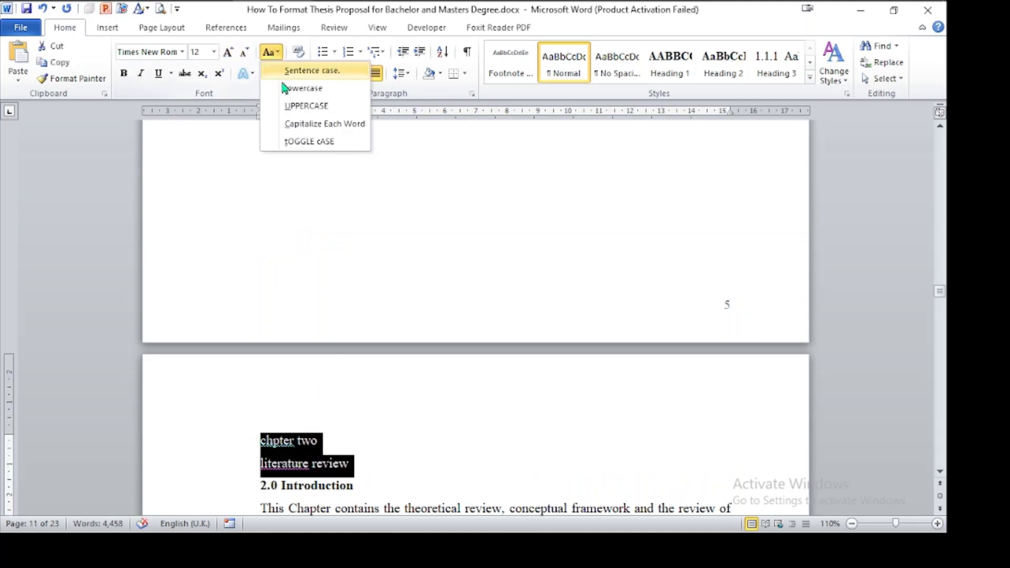
left_click(302, 104)
left_click(340, 74)
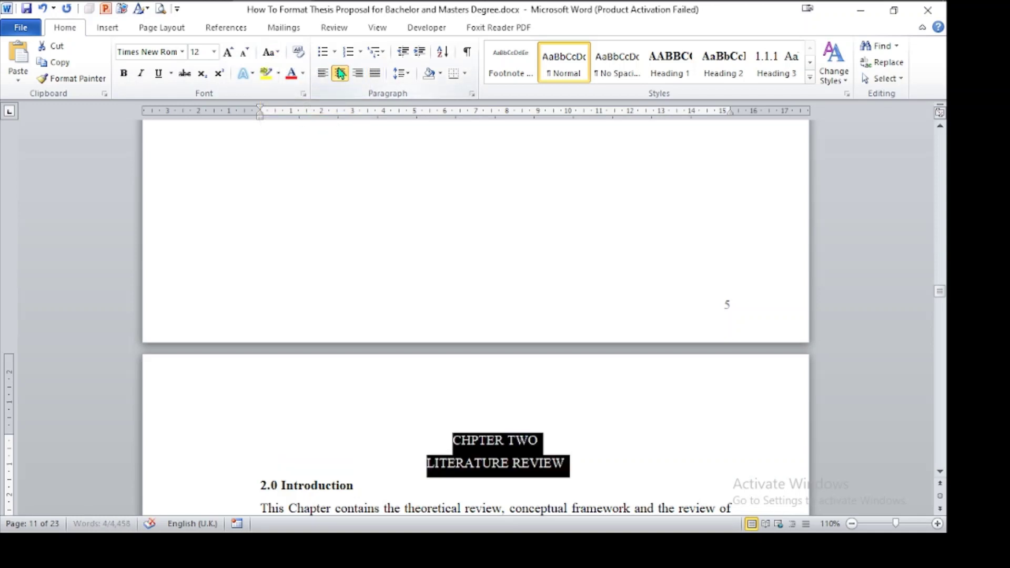
left_click(400, 74)
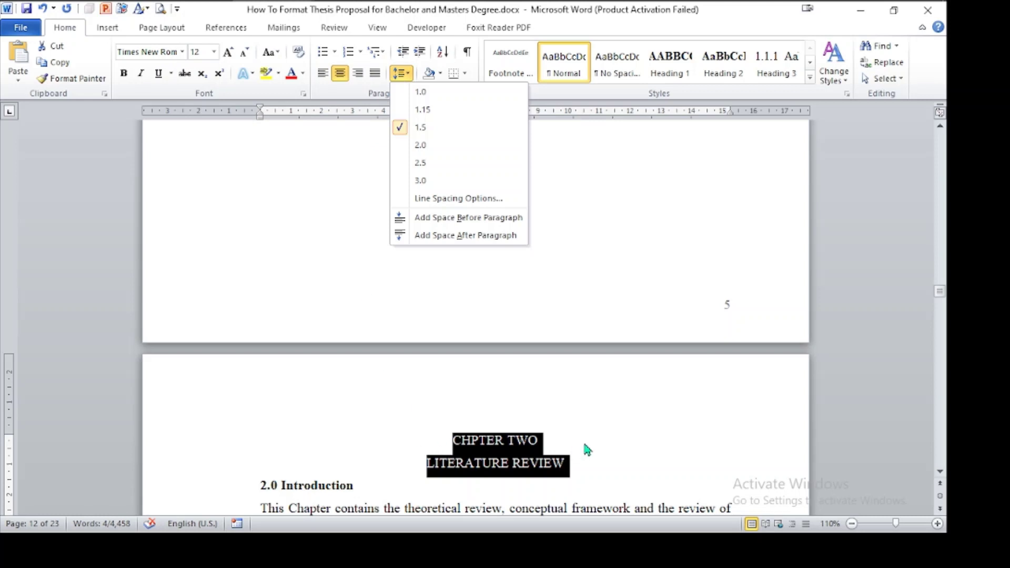
left_click(600, 442)
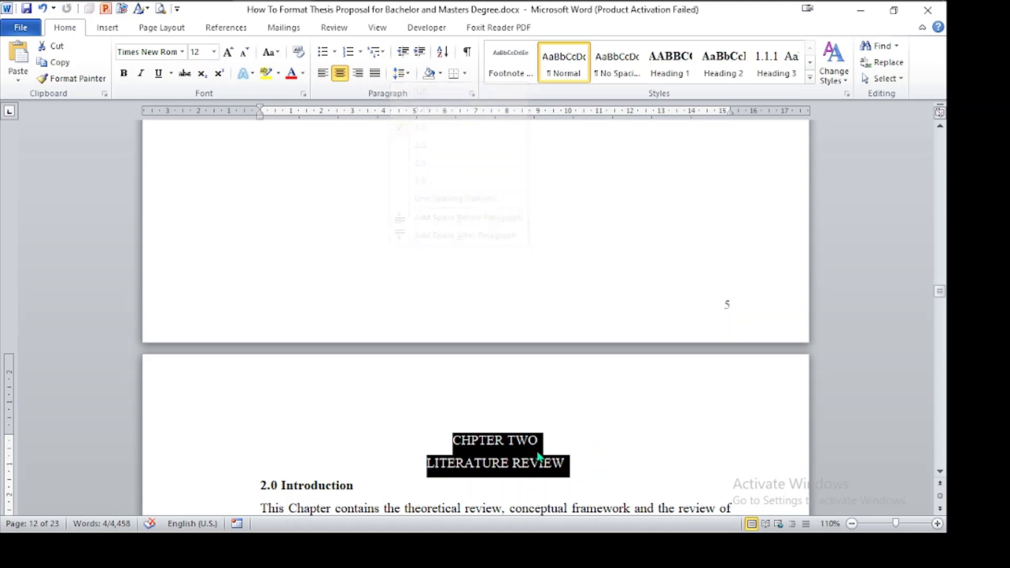
Step: Correct the misspelled chapter heading to CHAPTER TWO and make it and the LITERATURE REVIEW heading bold
left_click(453, 442)
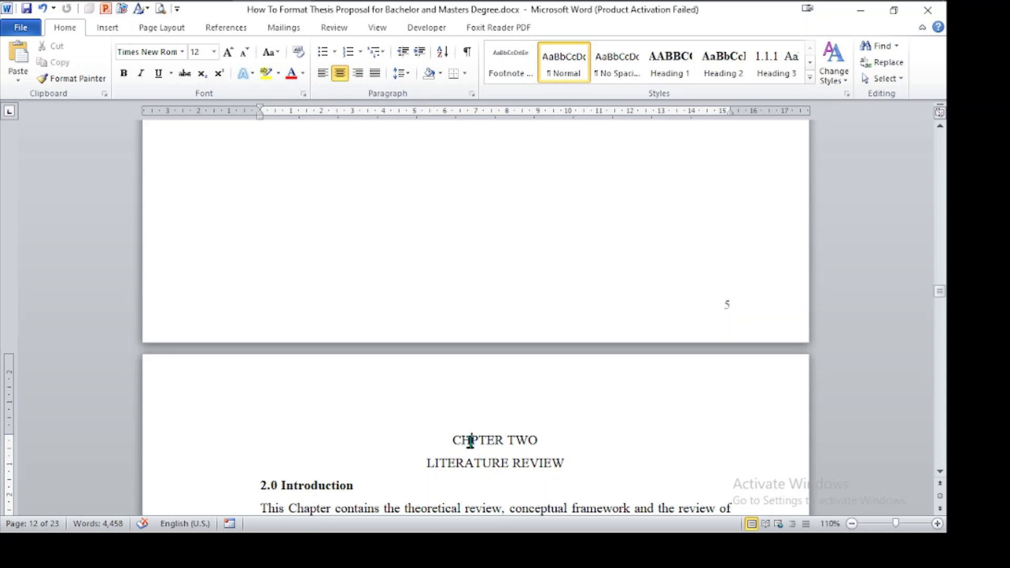
left_click(469, 441)
type("A")
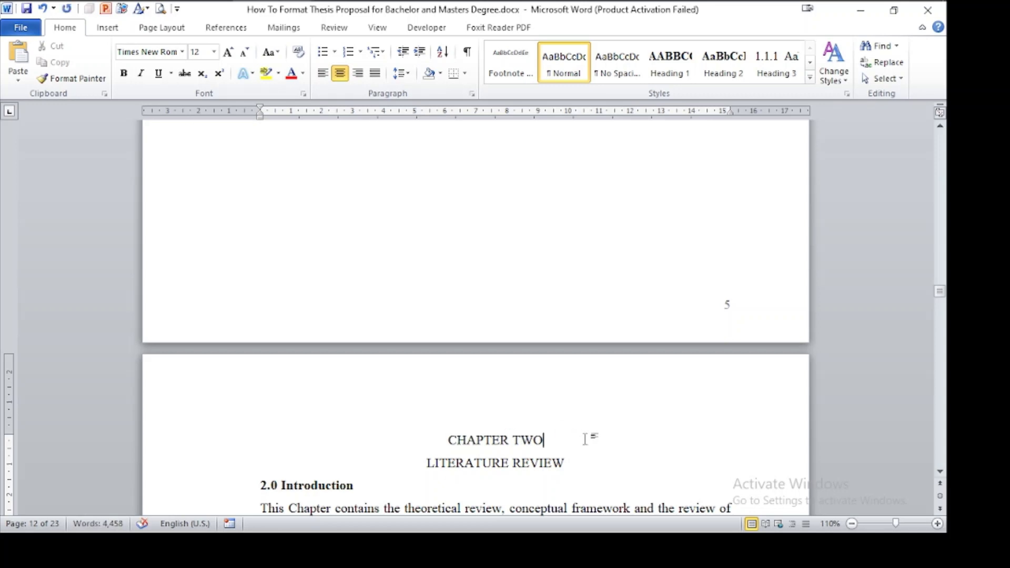
left_click_drag(437, 435, 581, 473)
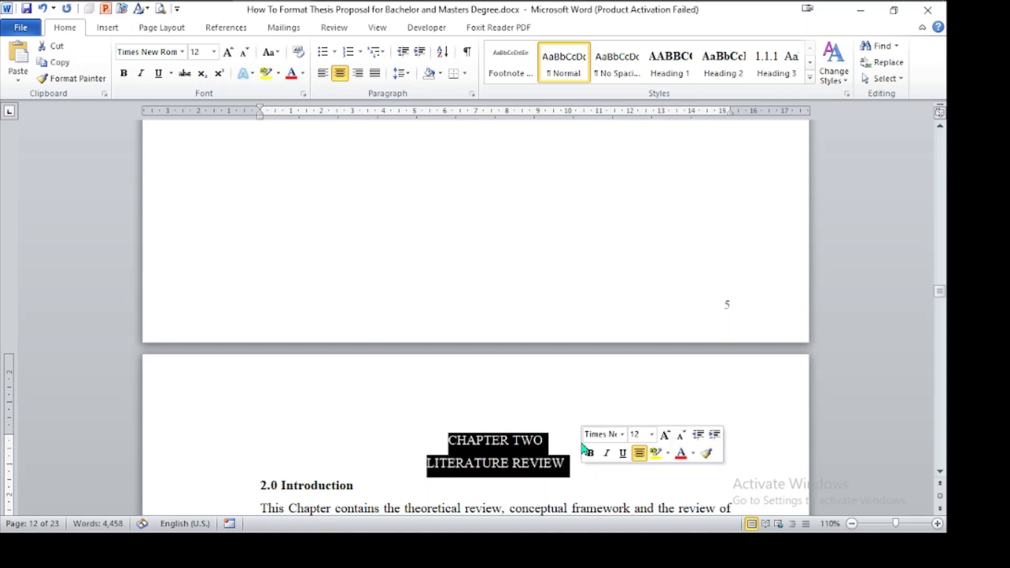
left_click(588, 452)
left_click(529, 223)
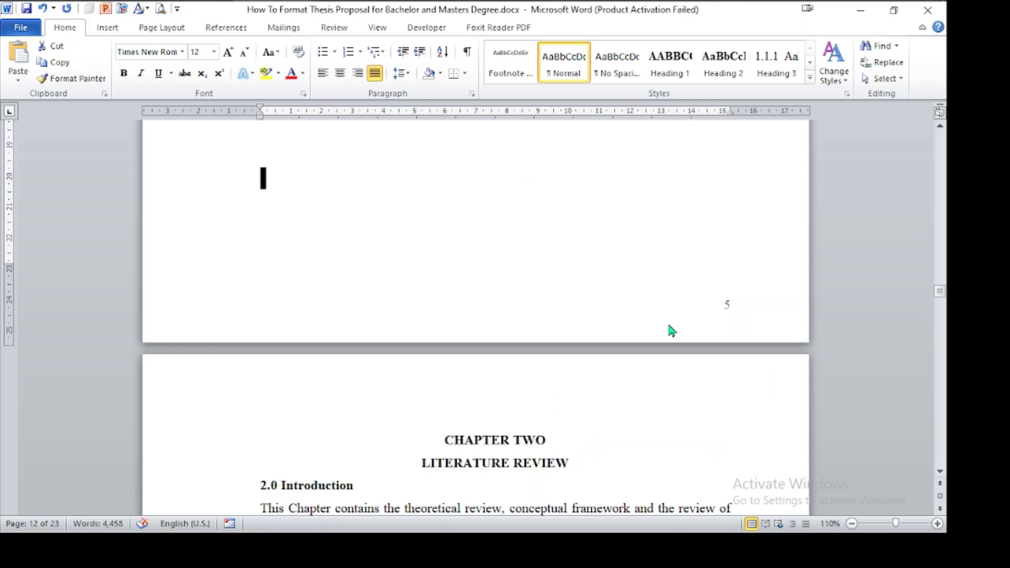
Step: Center the Figure 2.1 caption and the conceptual framework diagram above it
scroll(670, 330, "down", 6)
scroll(656, 320, "down", 10)
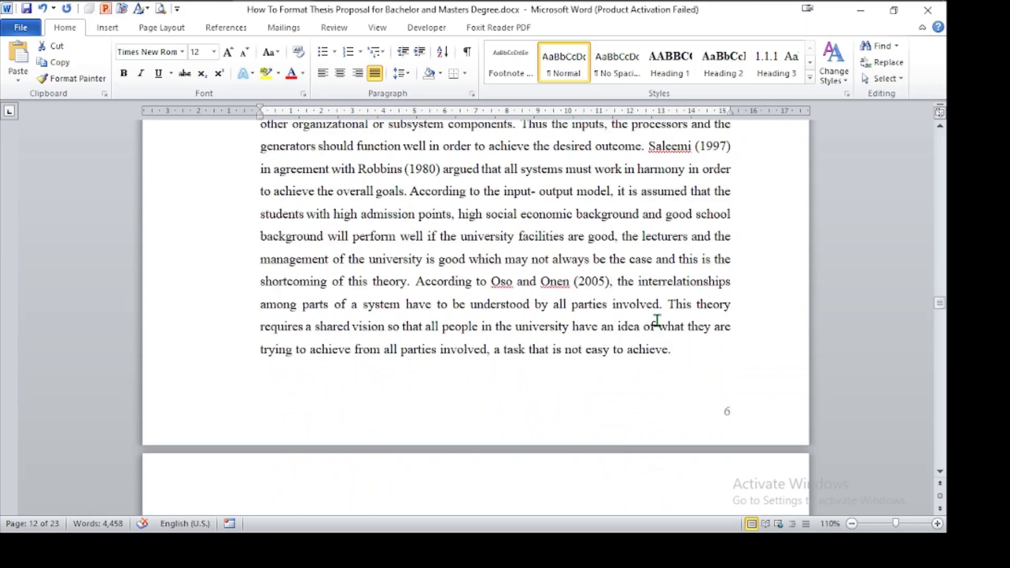
left_click(940, 129)
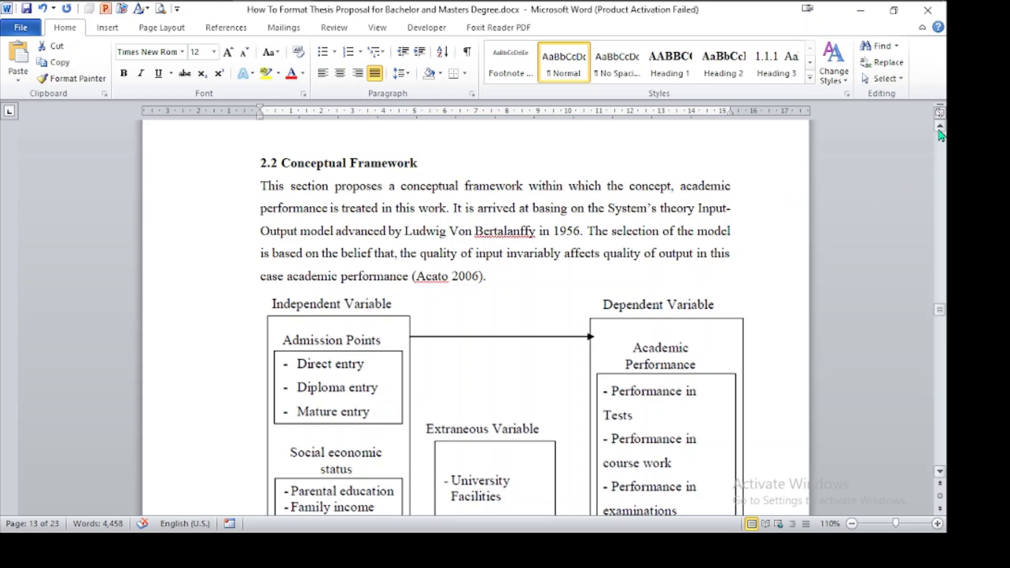
scroll(939, 134, "up", 5)
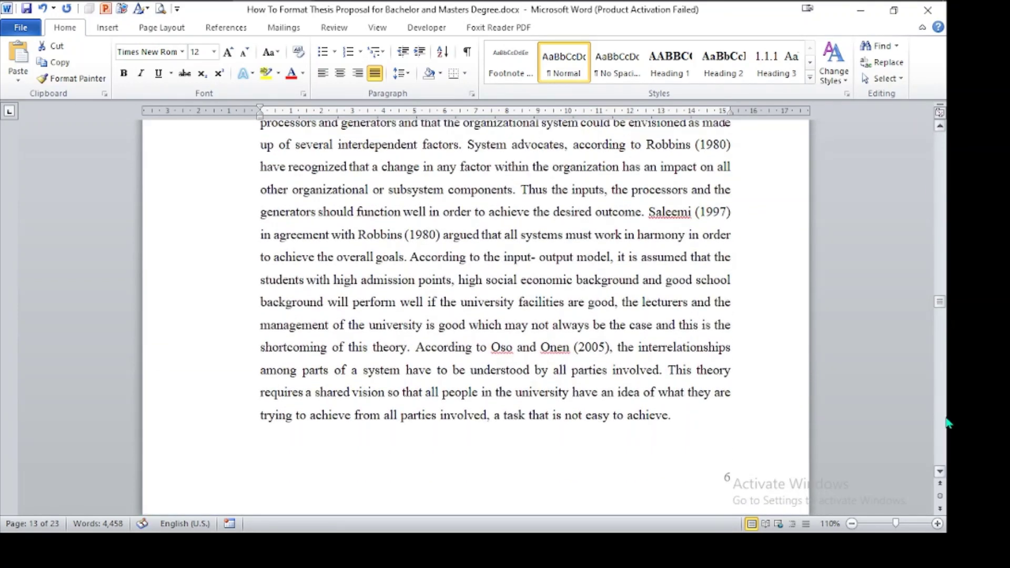
scroll(946, 423, "down", 6)
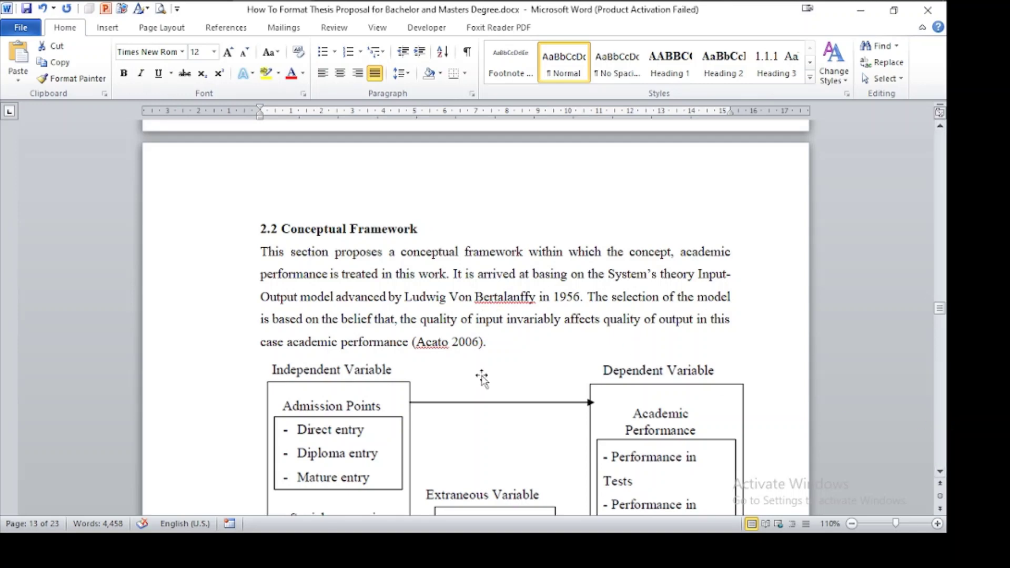
scroll(945, 468, "down", 5)
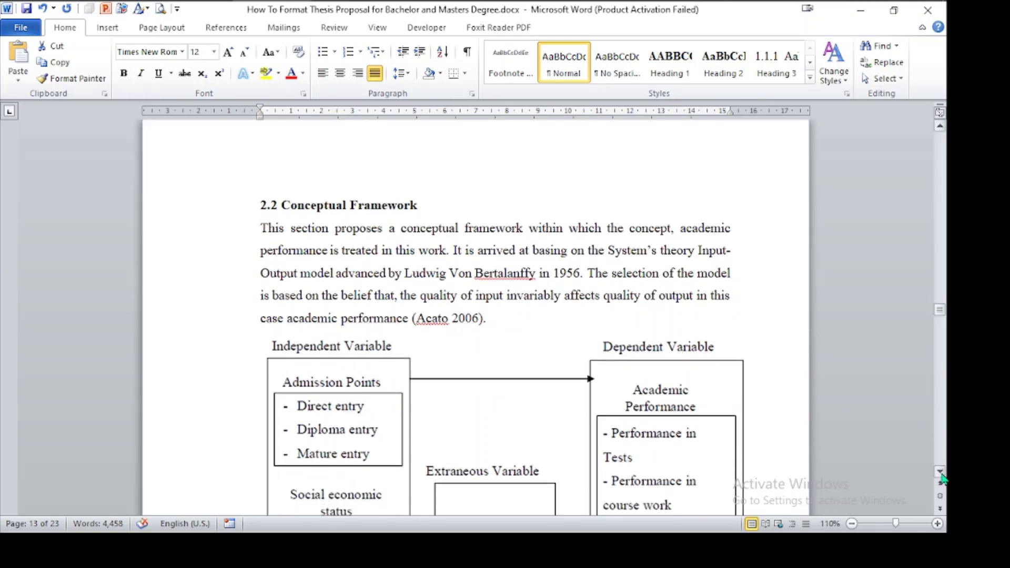
scroll(942, 479, "down", 5)
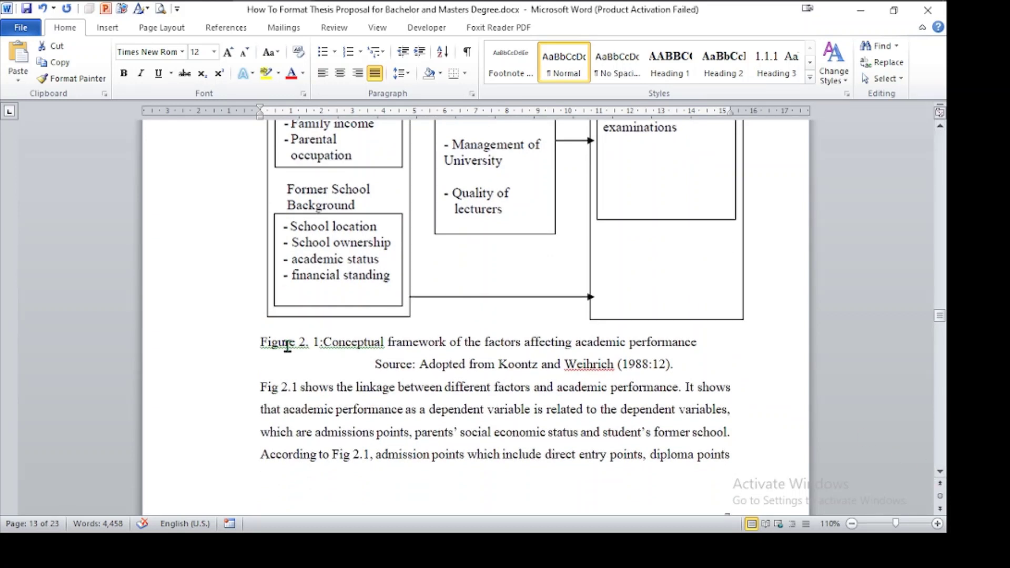
left_click(288, 345)
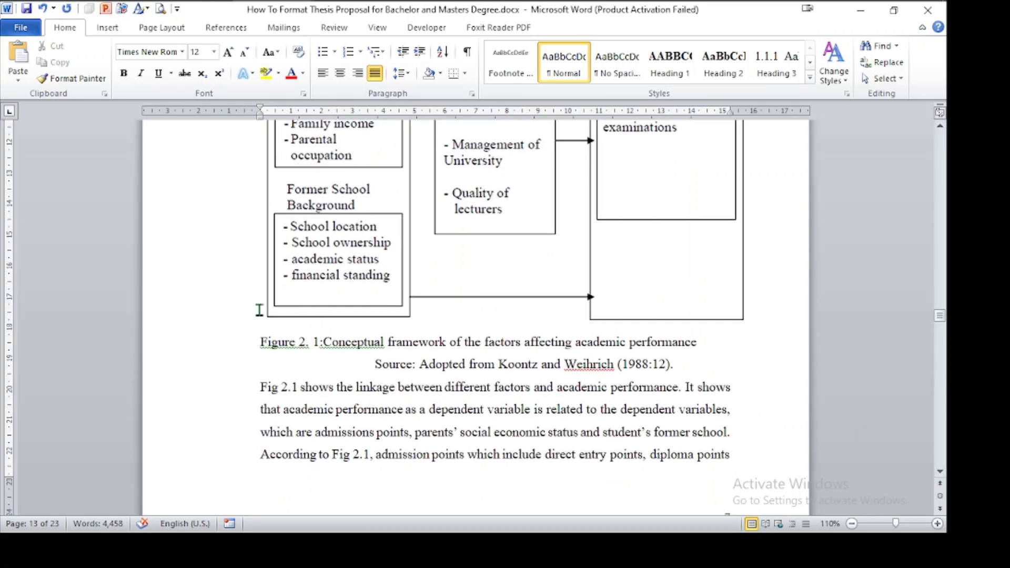
left_click(341, 74)
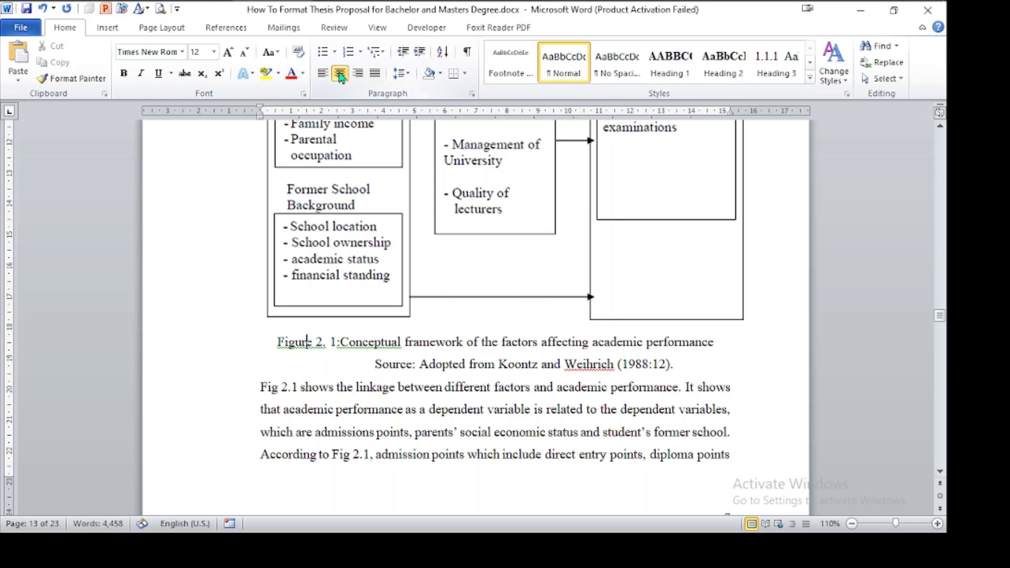
left_click(289, 278)
left_click(340, 74)
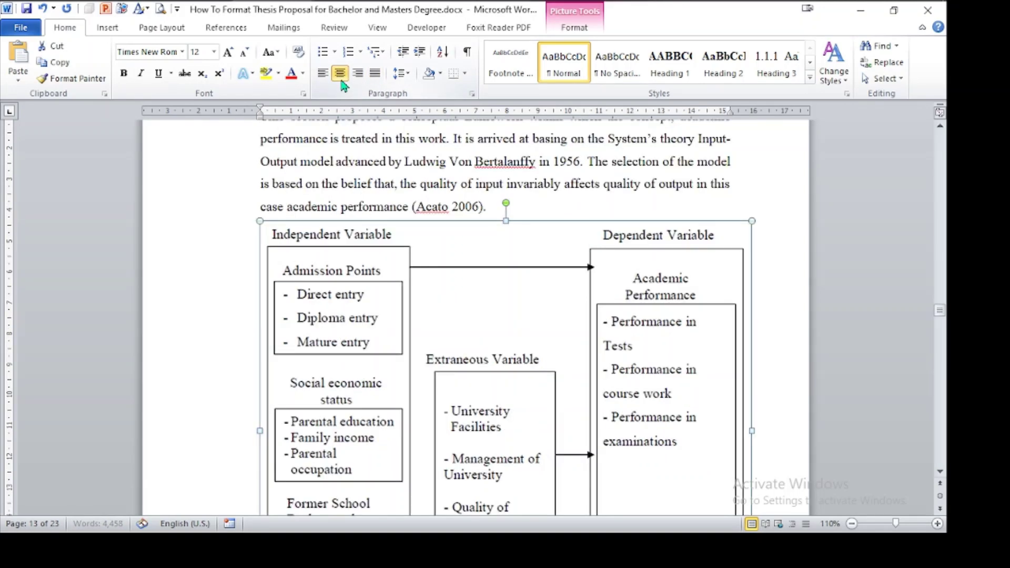
left_click(859, 362)
scroll(842, 347, "down", 3)
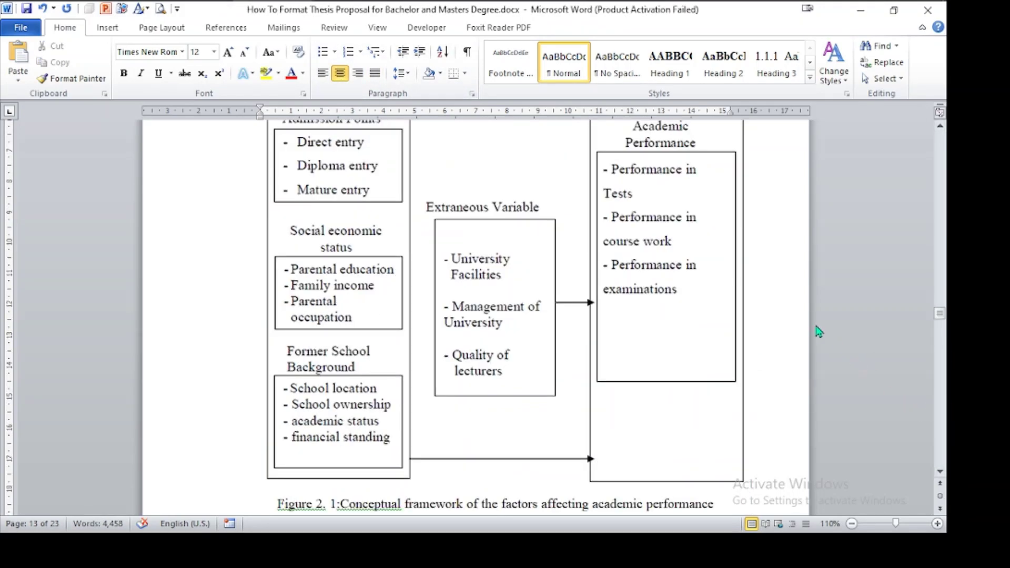
Step: Justify the rest of chapter two, from the paragraph starting "The third dependent variable" to the end of the chapter
scroll(818, 331, "down", 8)
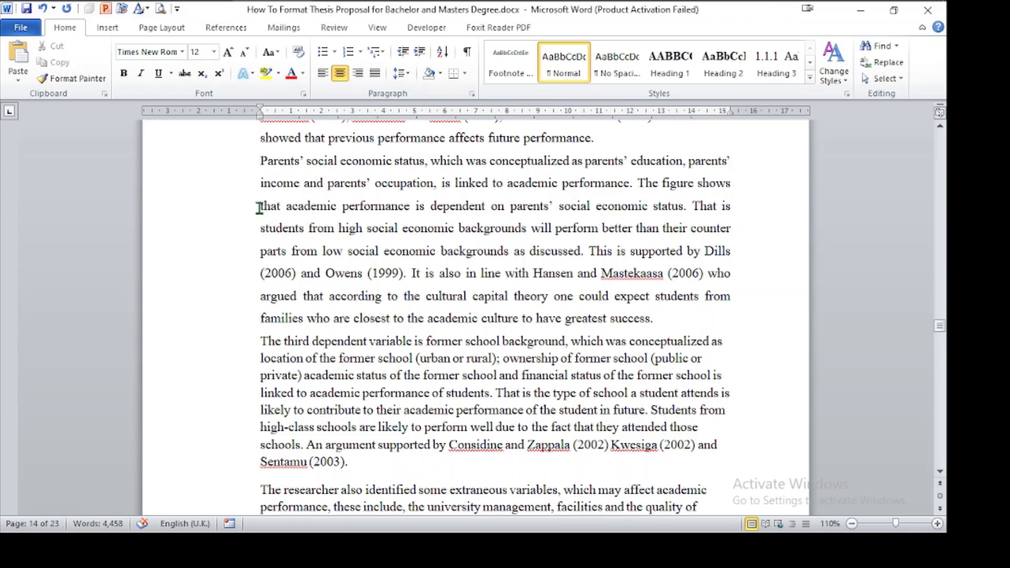
left_click_drag(236, 161, 346, 310)
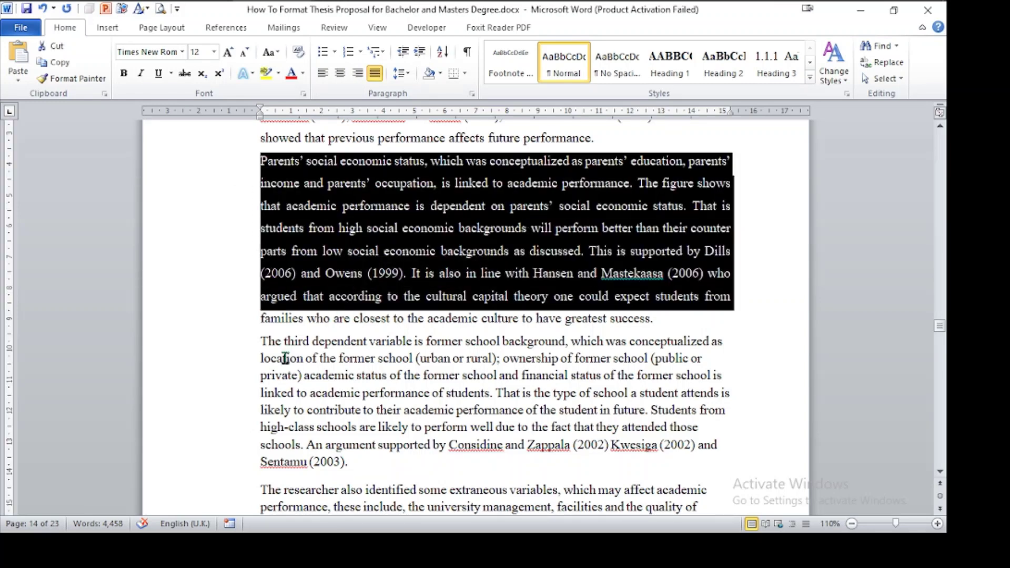
left_click_drag(259, 342, 350, 448)
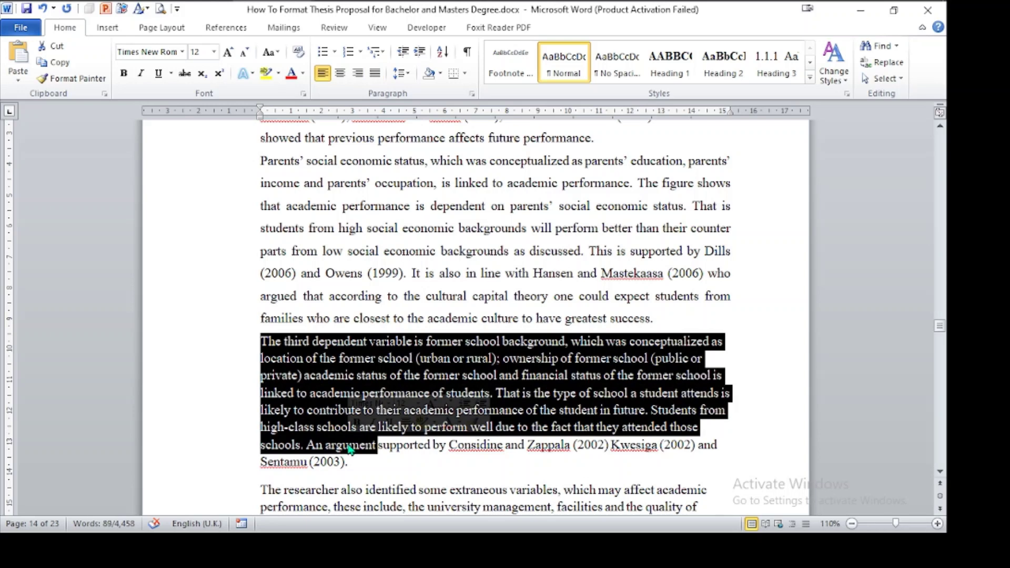
left_click(261, 342)
left_click_drag(261, 342, 351, 471)
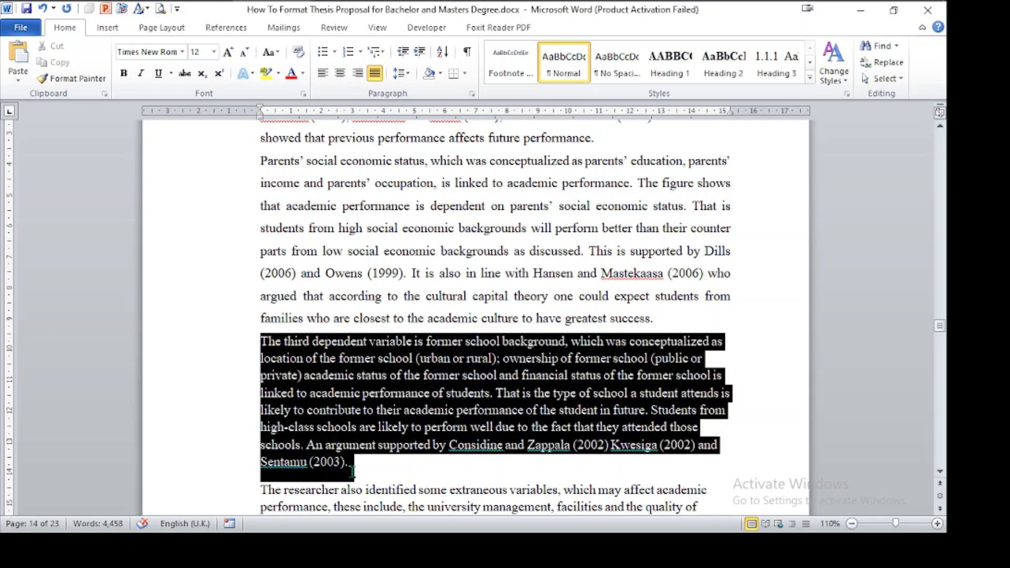
left_click(301, 319)
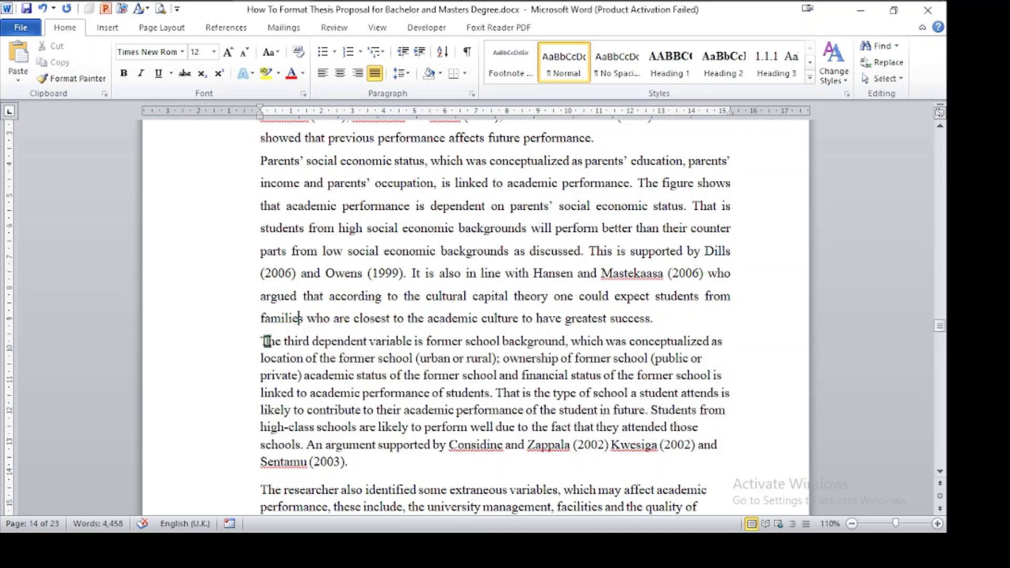
left_click_drag(262, 344, 450, 473)
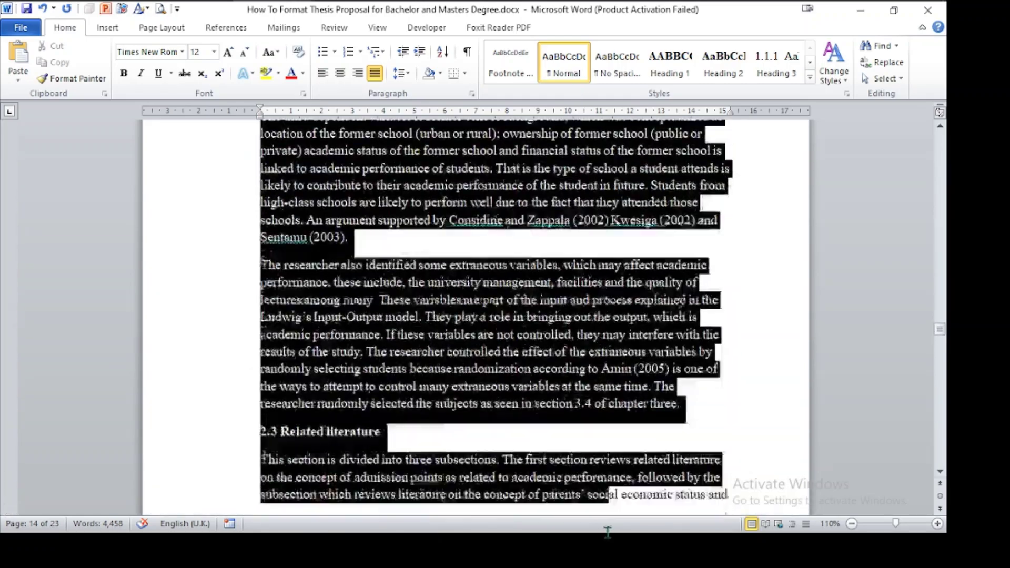
left_click_drag(608, 531, 553, 152)
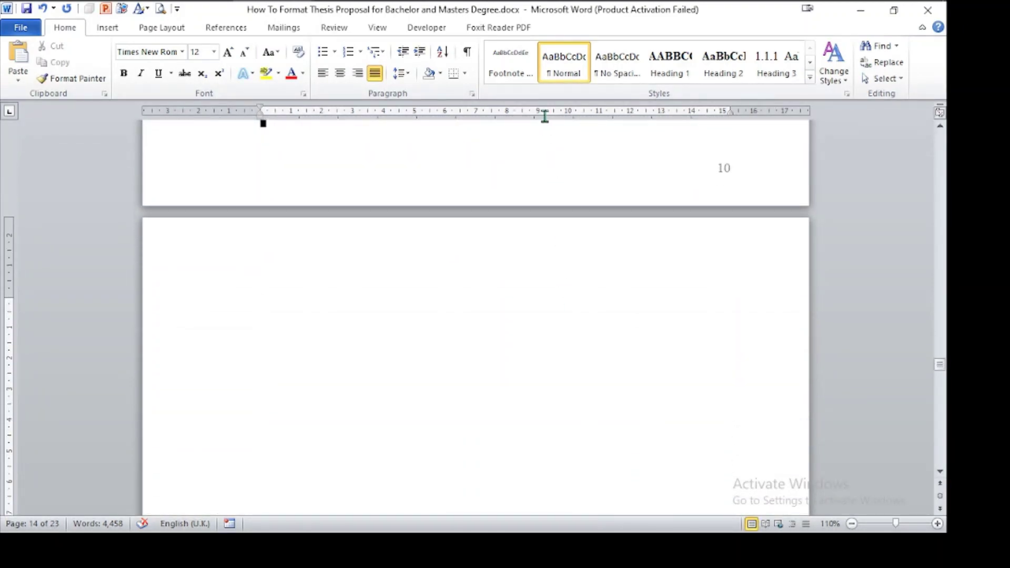
left_click_drag(545, 116, 536, 513)
left_click(374, 73)
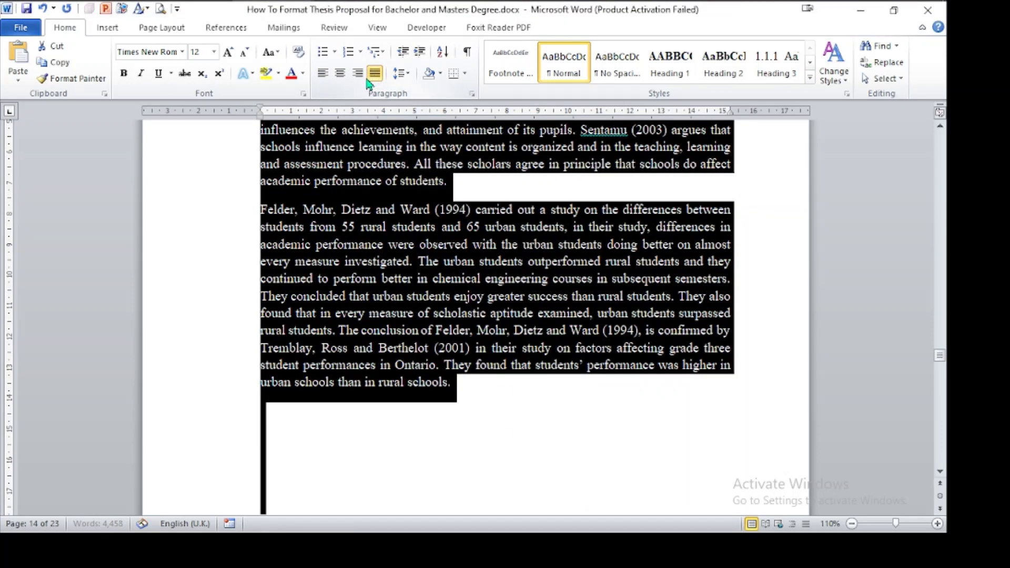
Step: Set the selected chapter two text to 1.5 line spacing and remove the space after its paragraphs
left_click(401, 73)
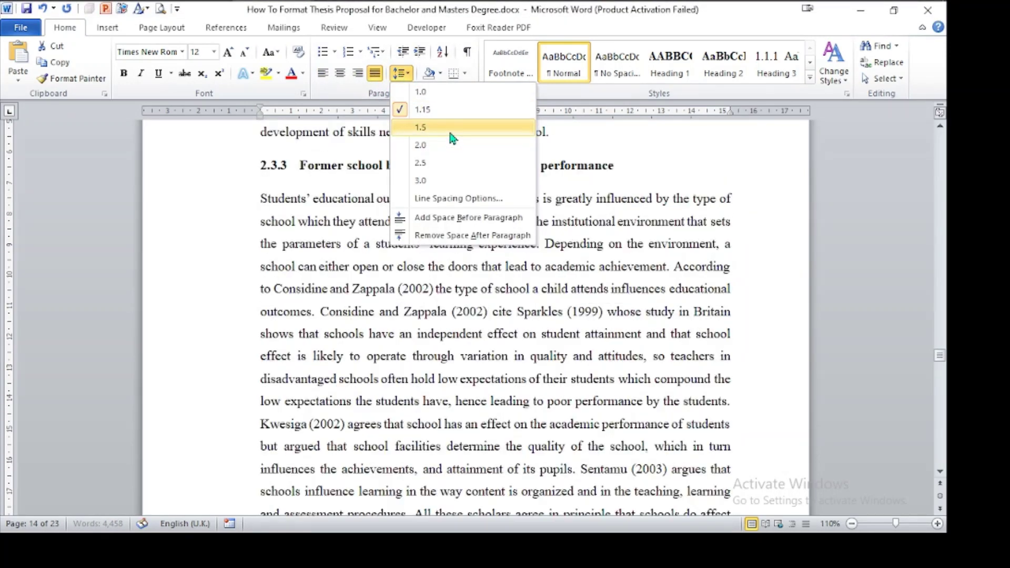
left_click(451, 130)
left_click(410, 74)
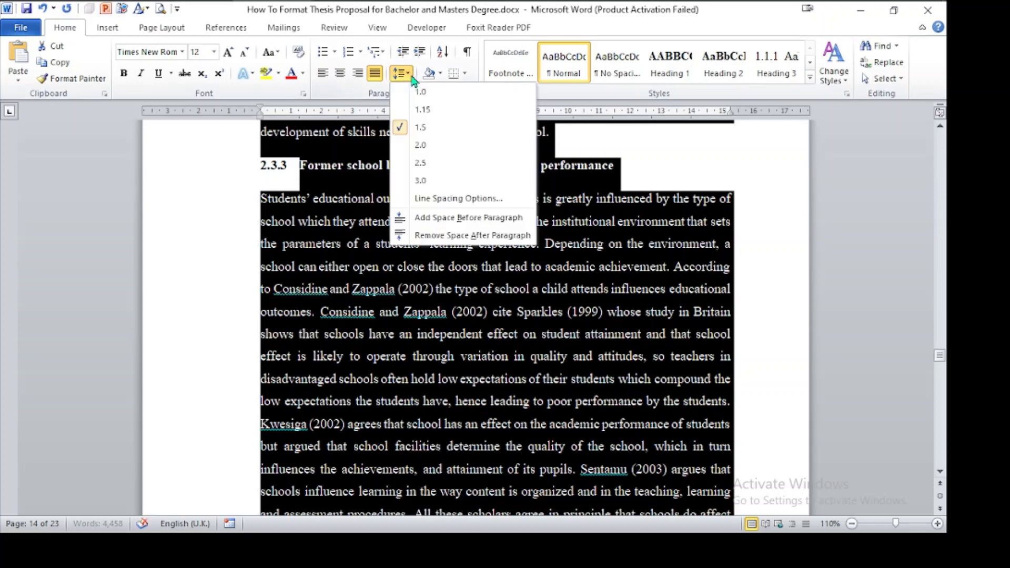
left_click(447, 235)
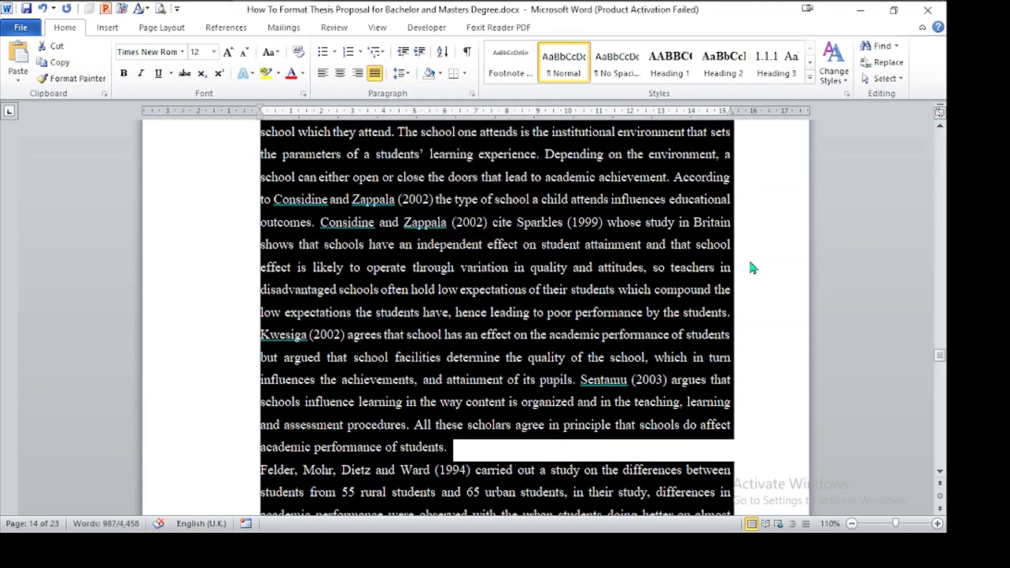
left_click(578, 293)
Step: Insert blank lines above the CHAPTER THREE heading to move the chapter onto a new page
scroll(578, 294, "up", 15)
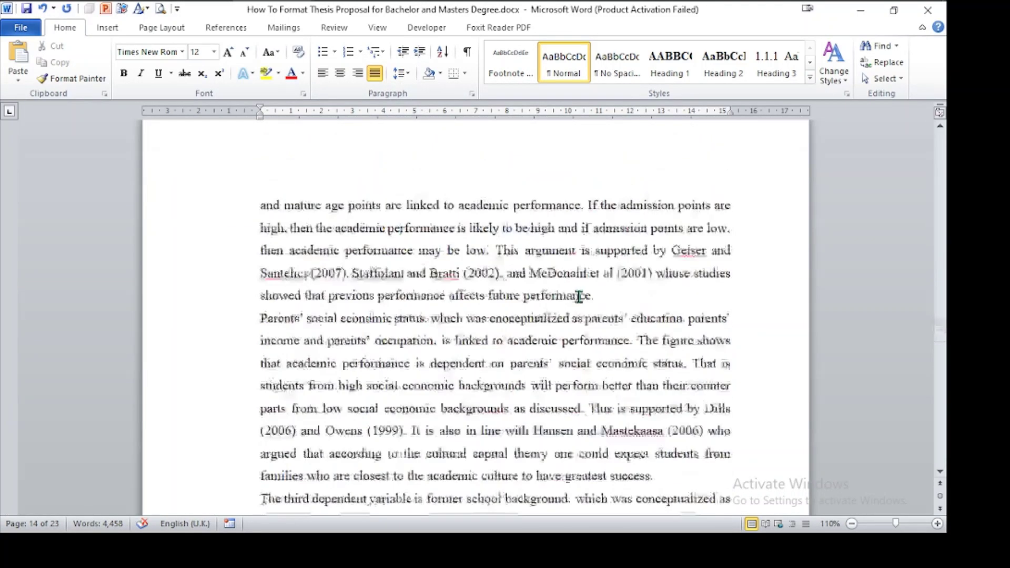
scroll(579, 296, "up", 20)
scroll(578, 296, "down", 8)
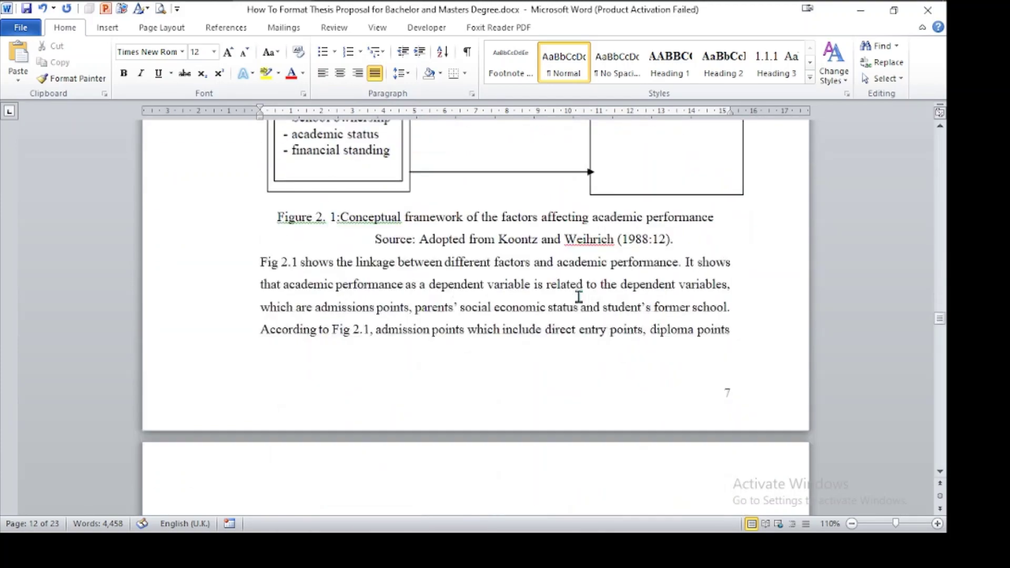
scroll(579, 296, "down", 20)
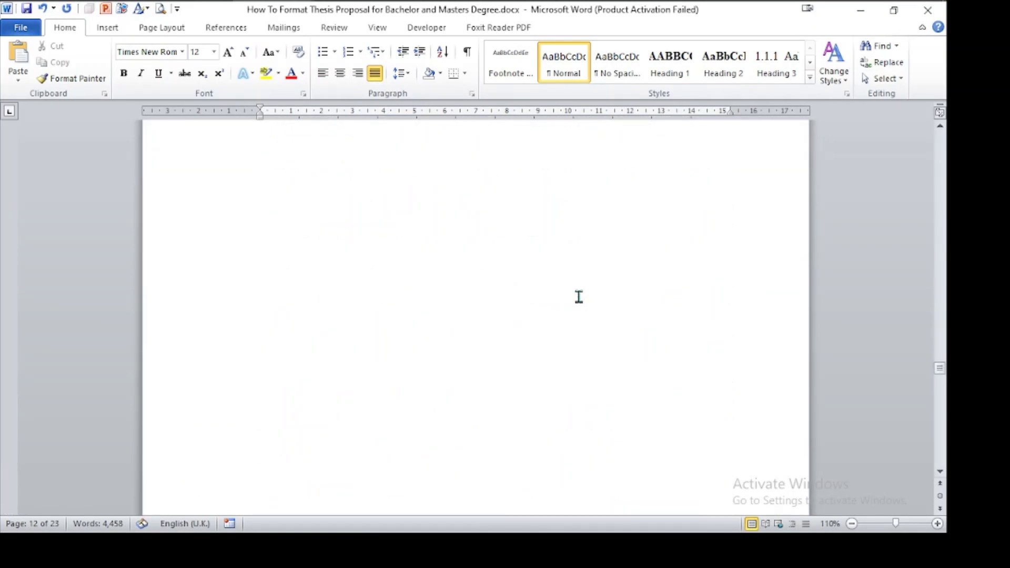
scroll(578, 296, "down", 5)
scroll(576, 295, "up", 10)
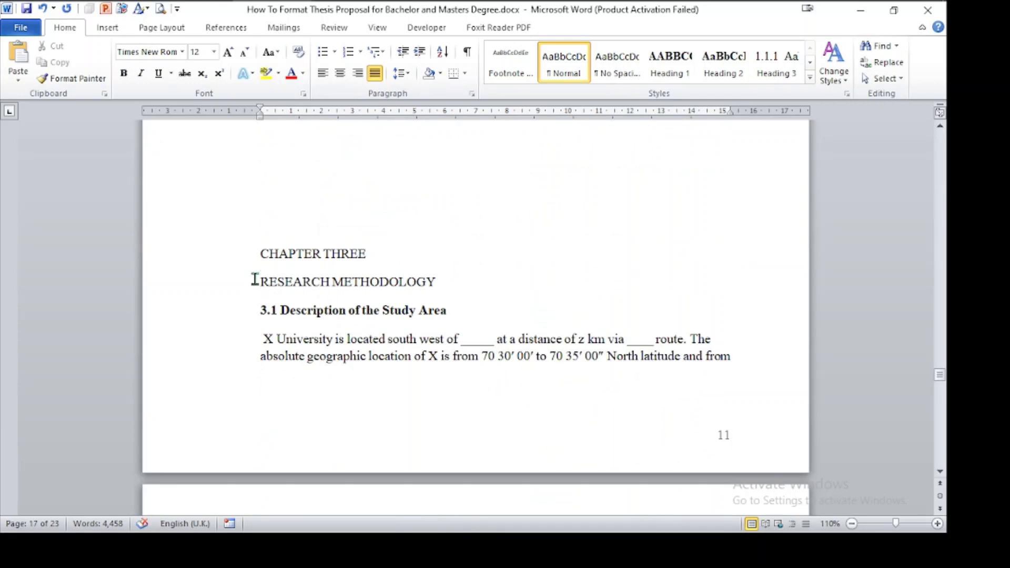
left_click(281, 190)
key("Return")
key("Return")
key("Return")
key("Return")
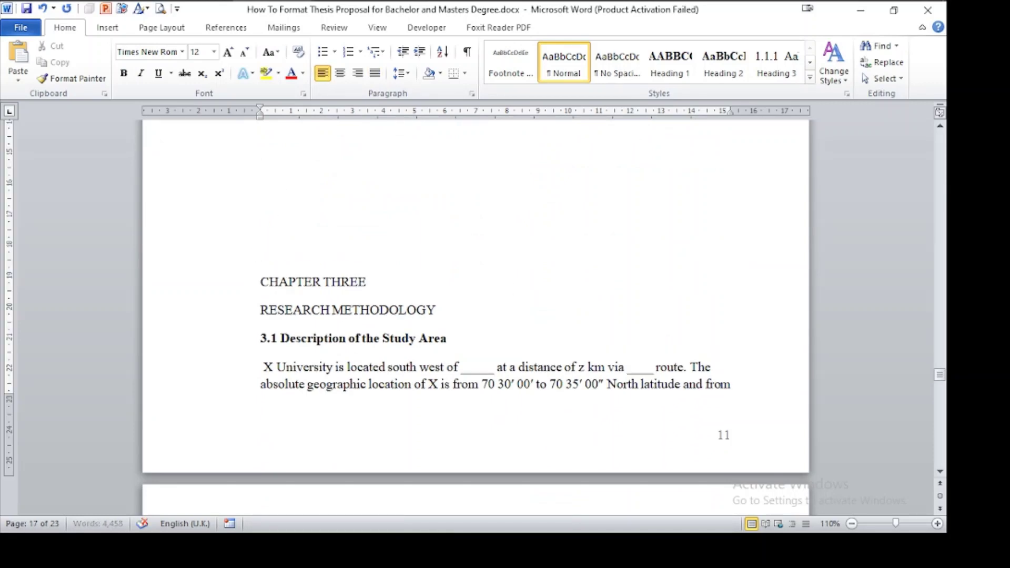
key("Return")
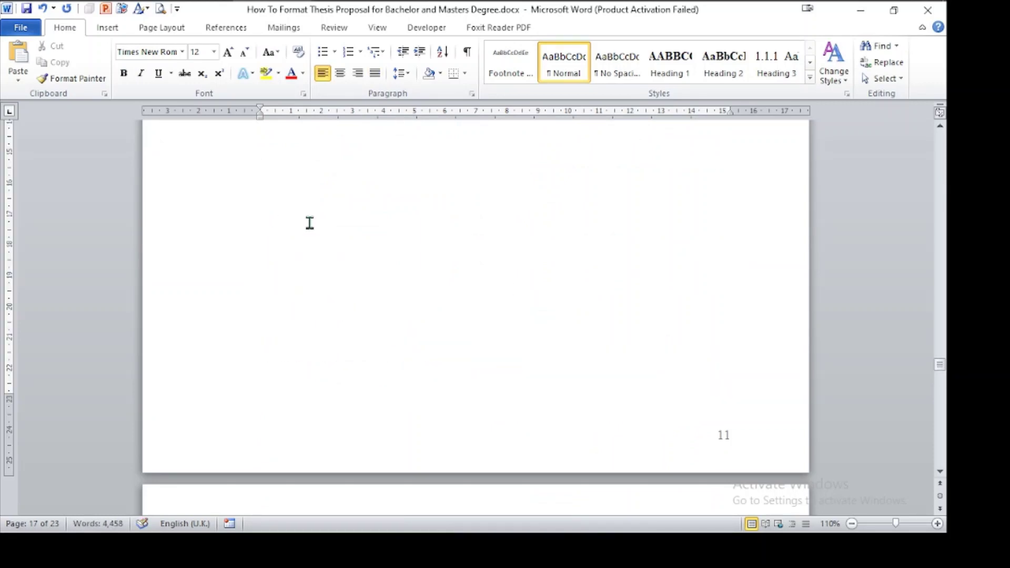
Step: Center the CHAPTER THREE and RESEARCH METHODOLOGY headings and make them bold
scroll(377, 274, "down", 10)
scroll(329, 314, "up", 5)
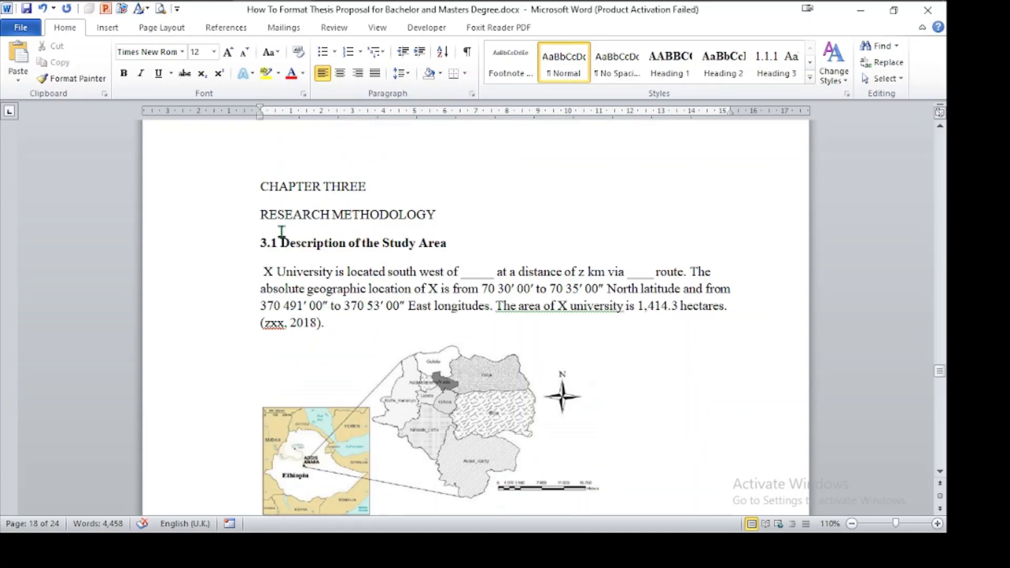
left_click_drag(268, 181, 440, 220)
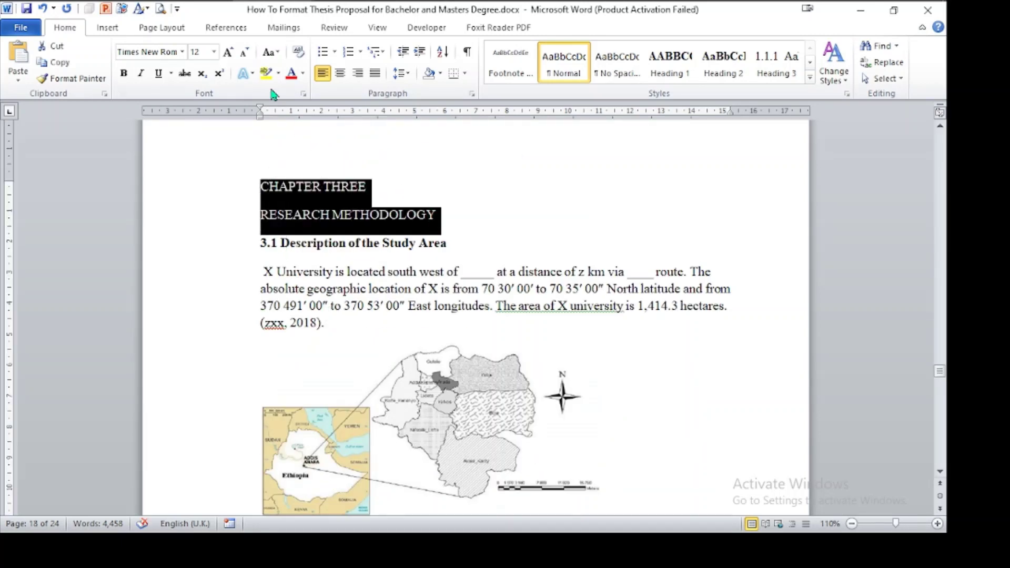
left_click(339, 73)
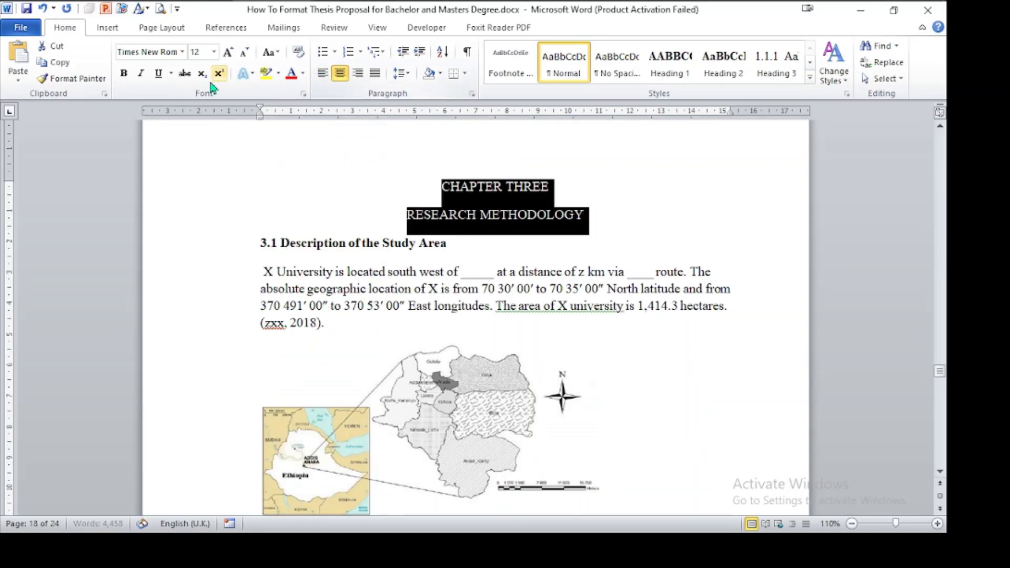
left_click(129, 75)
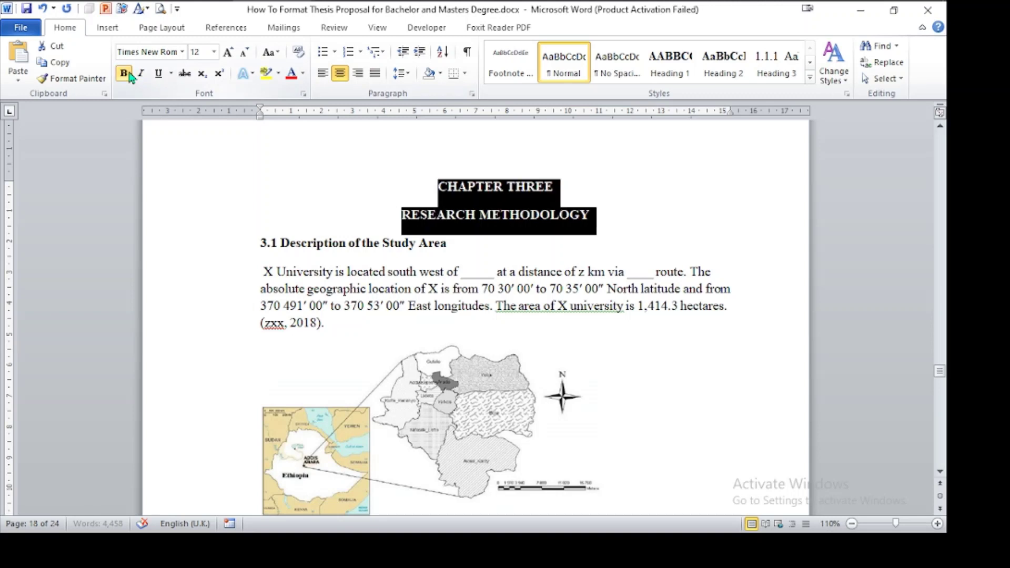
Step: Justify the 3.1 Description of the Study Area heading and paragraph with 1.5 line spacing and no space after paragraphs
left_click(506, 264)
left_click_drag(247, 266, 295, 326)
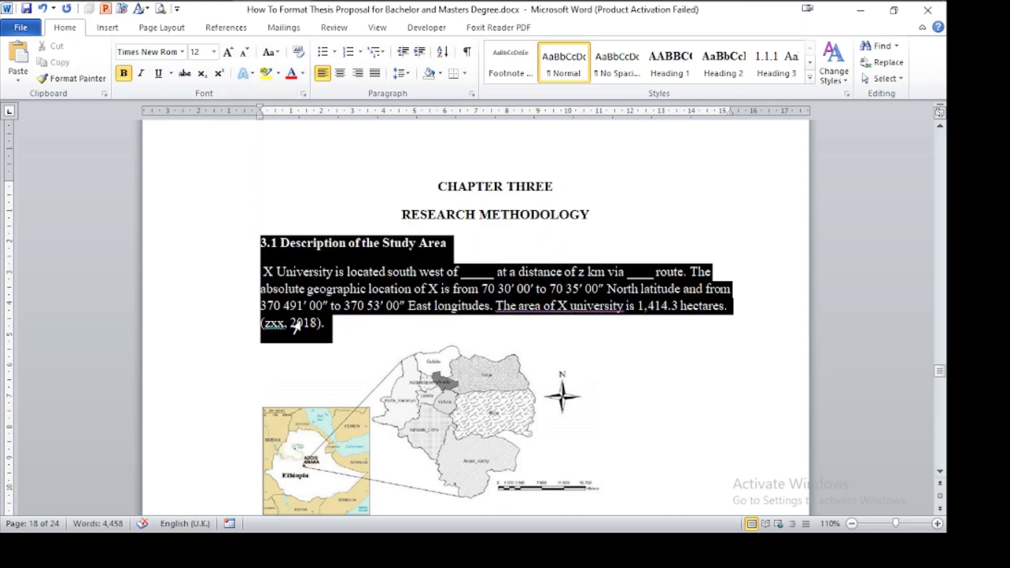
left_click(375, 74)
left_click(401, 74)
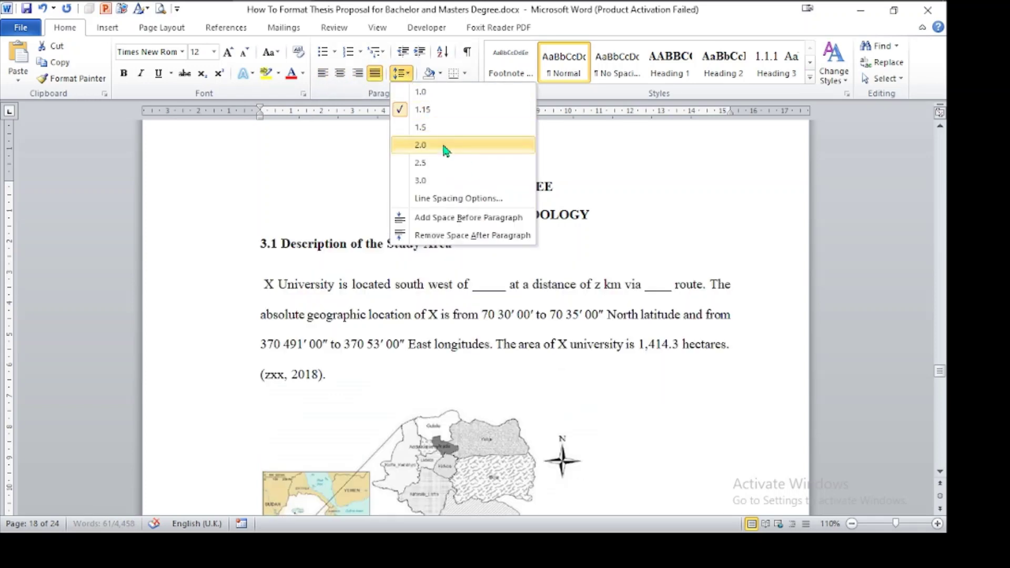
left_click(438, 129)
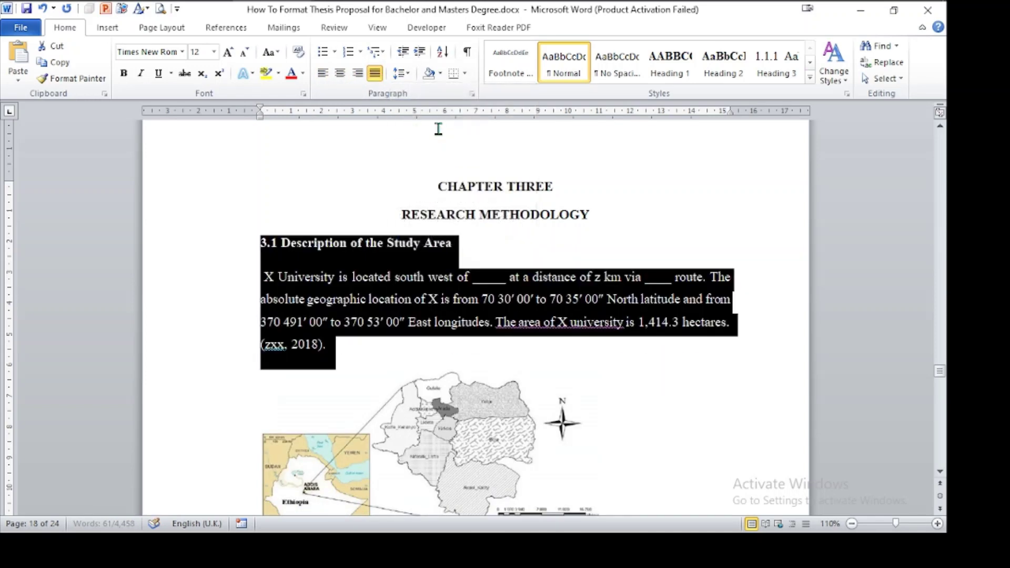
left_click(400, 72)
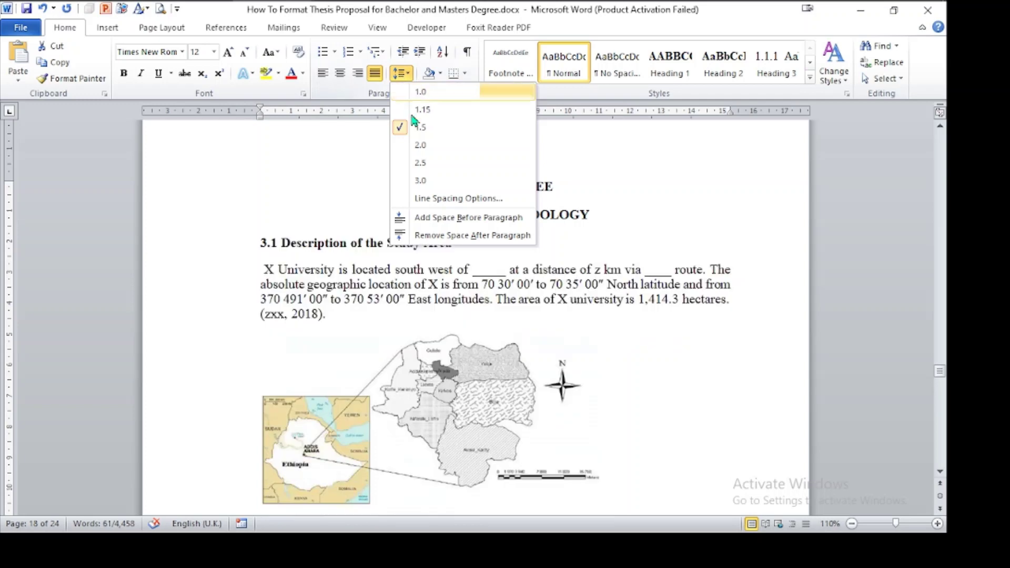
left_click(442, 238)
left_click(519, 281)
Step: Center the study area location map and the Figure 3.1 caption below it
double_click(463, 400)
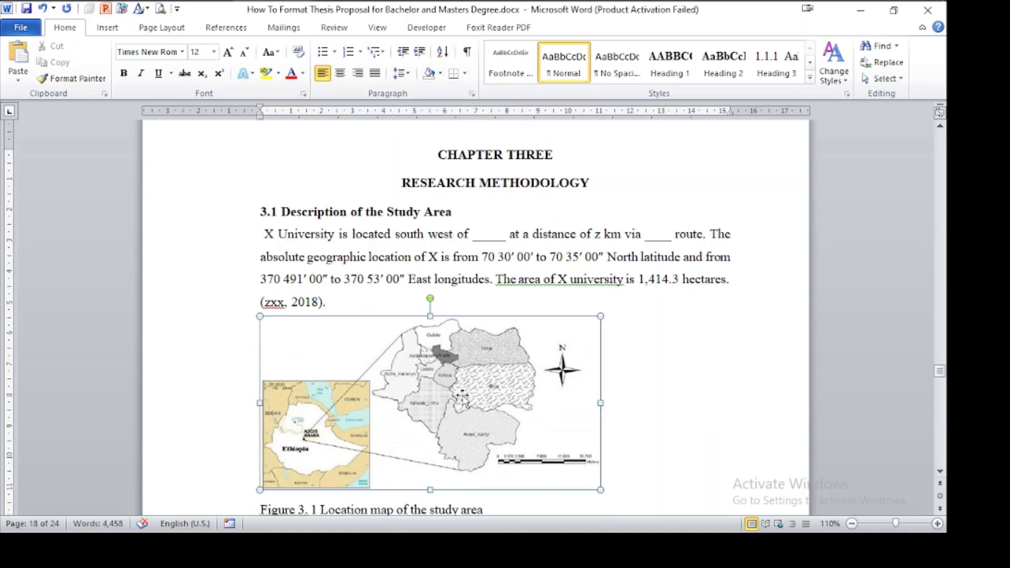
left_click(61, 28)
left_click(340, 73)
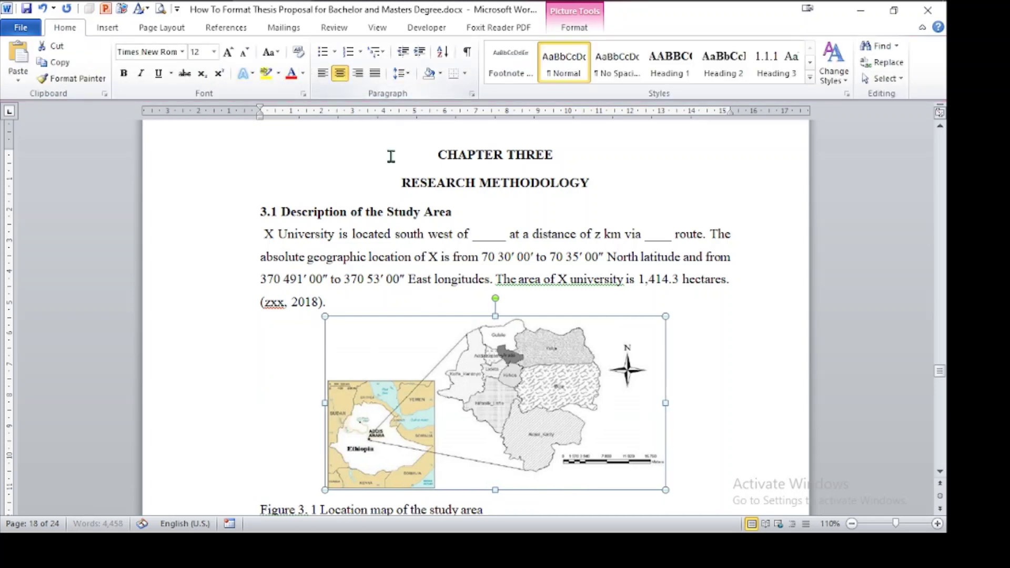
scroll(642, 242, "down", 7)
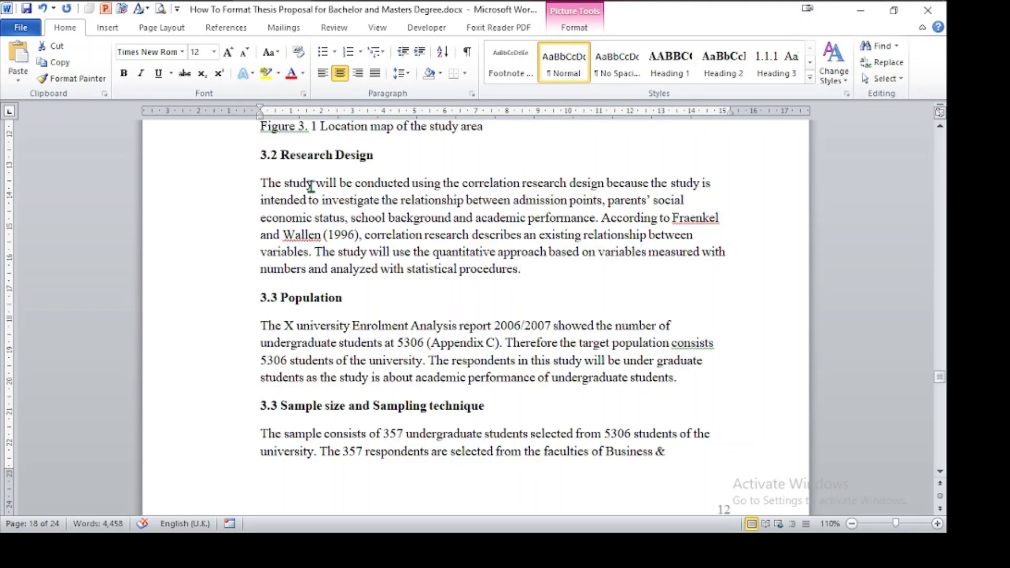
scroll(439, 276, "up", 7)
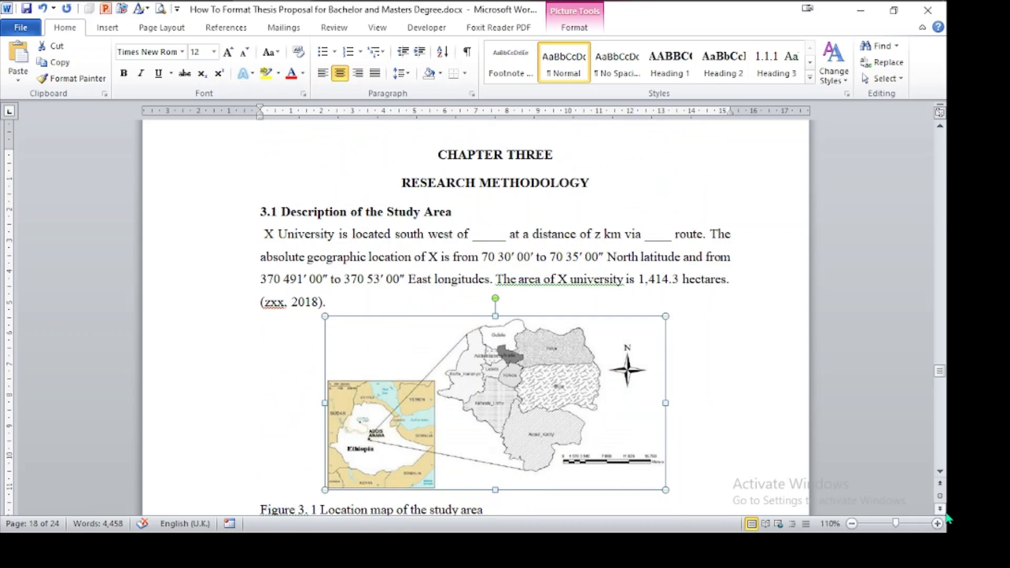
left_click(939, 472)
left_click(940, 471)
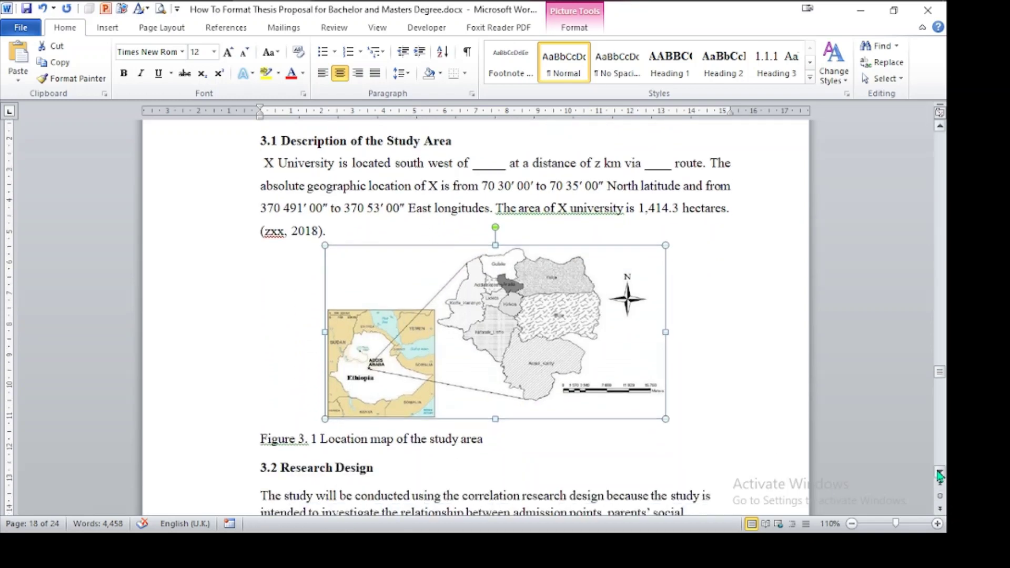
left_click(261, 399)
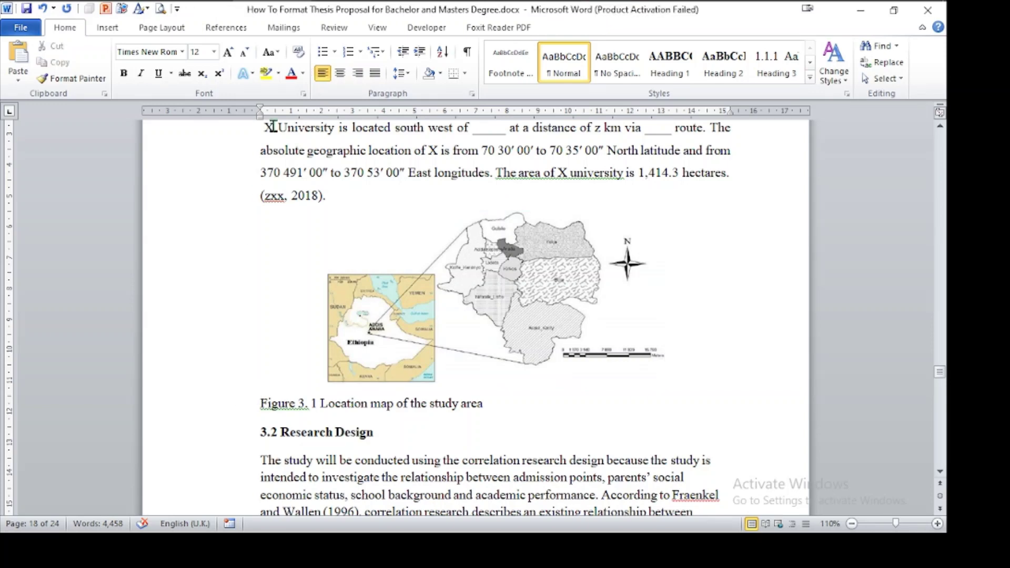
left_click(346, 75)
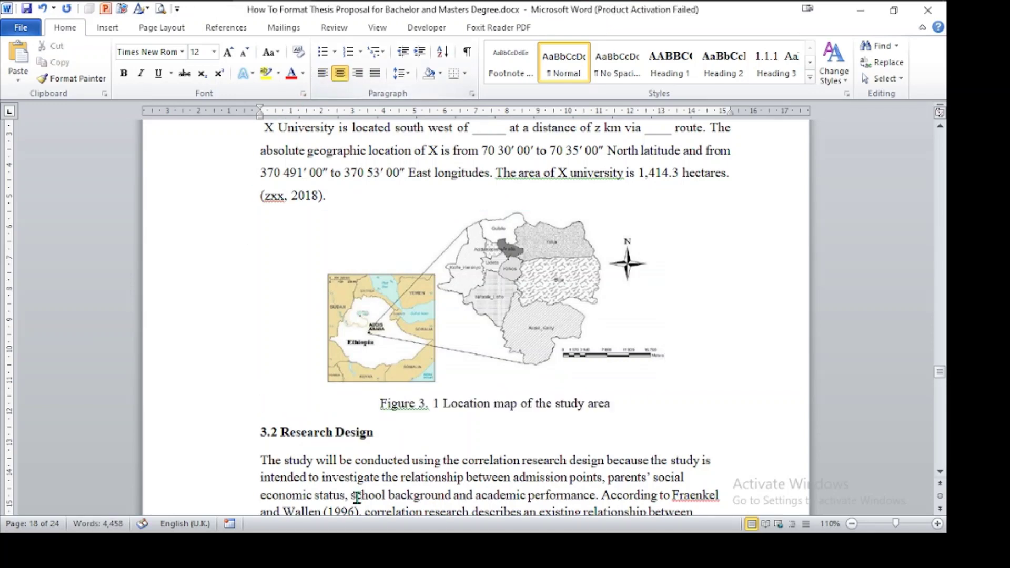
Step: Justify the body text from section 3.2 Research Design through 3.7 Ethical Consideration, with 1.5 line spacing and no space after paragraphs
left_click_drag(261, 461, 347, 243)
left_click(375, 73)
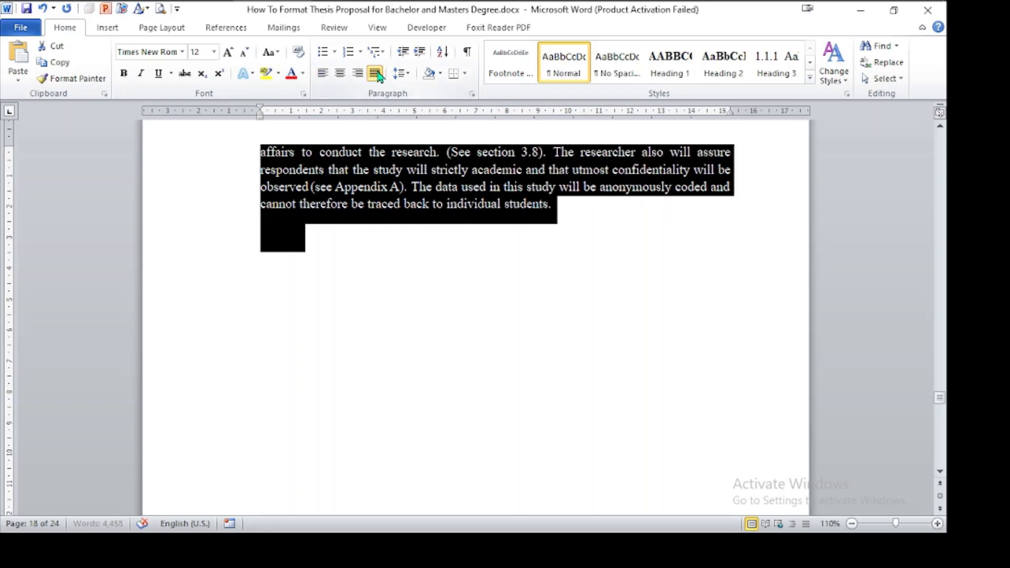
left_click(408, 74)
left_click(422, 129)
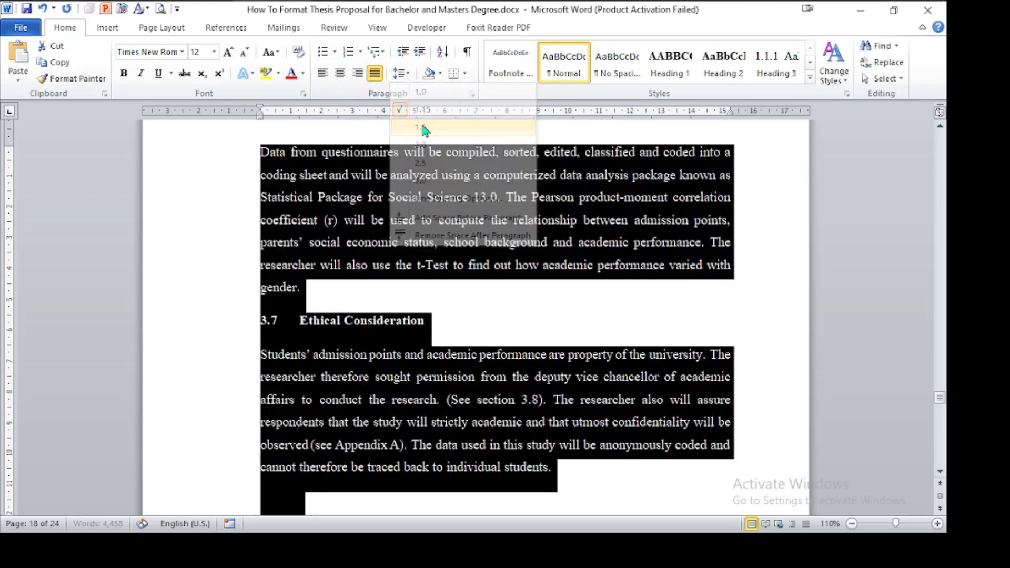
left_click(399, 71)
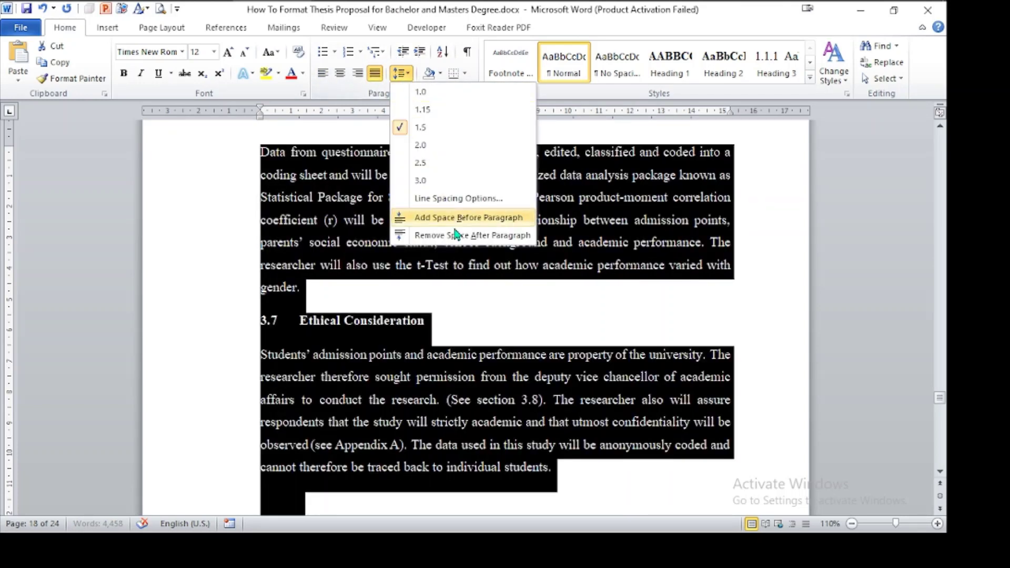
left_click(457, 235)
left_click(473, 223)
left_click(601, 391)
scroll(600, 379, "up", 15)
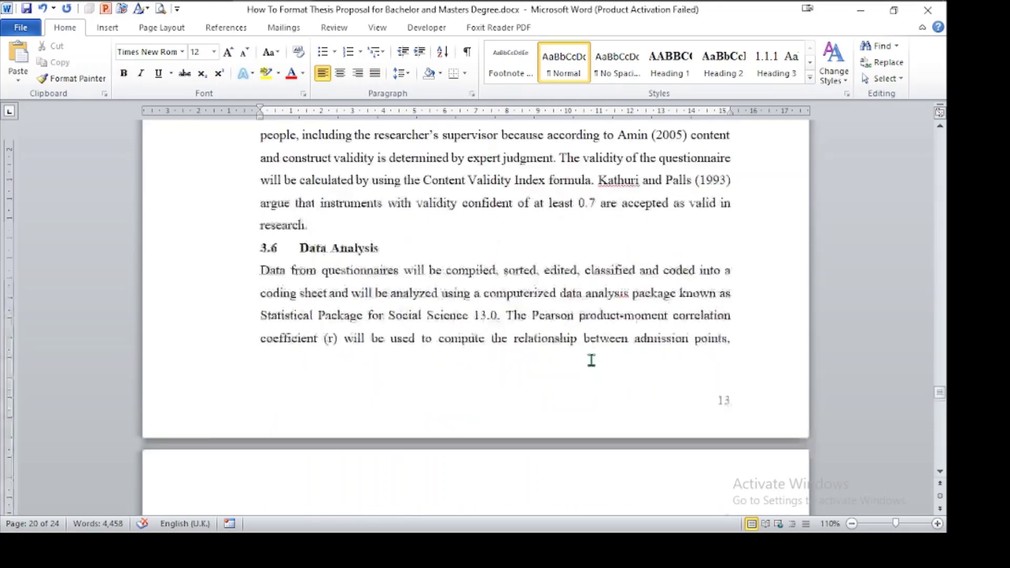
Step: Insert blank lines above the CHAPTER four heading to move the chapter onto a new page
scroll(591, 360, "down", 20)
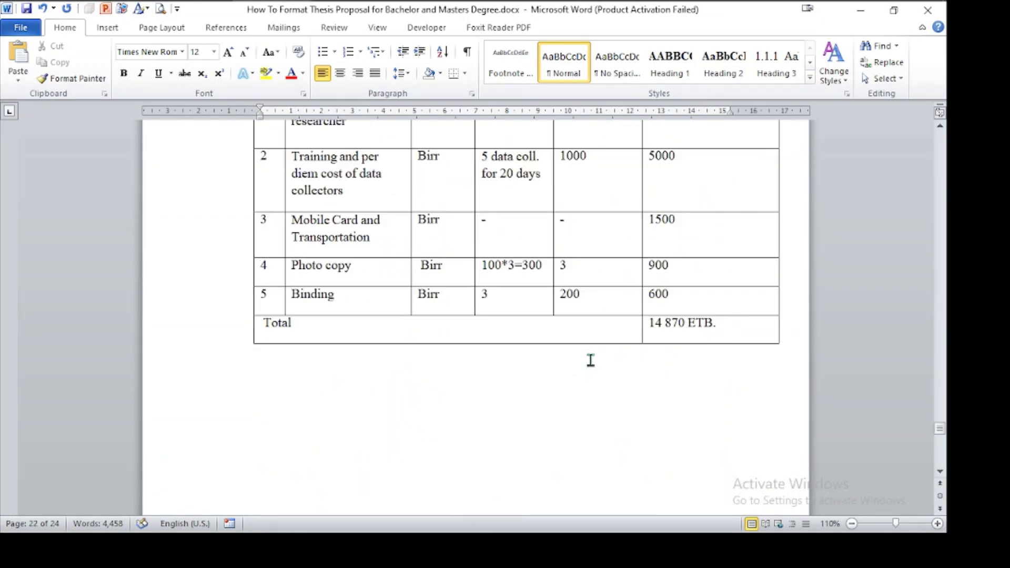
scroll(591, 361, "up", 20)
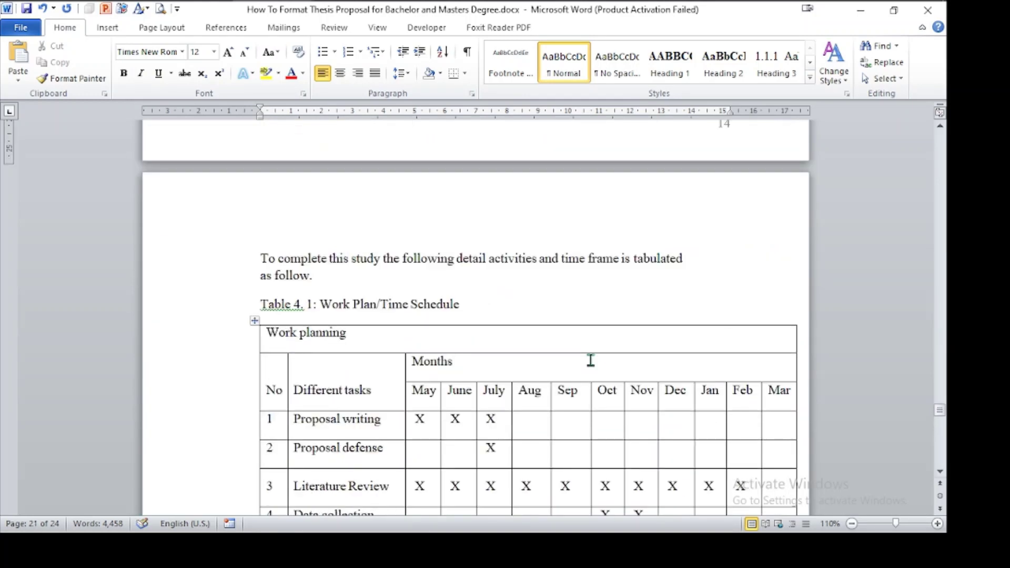
left_click(286, 301)
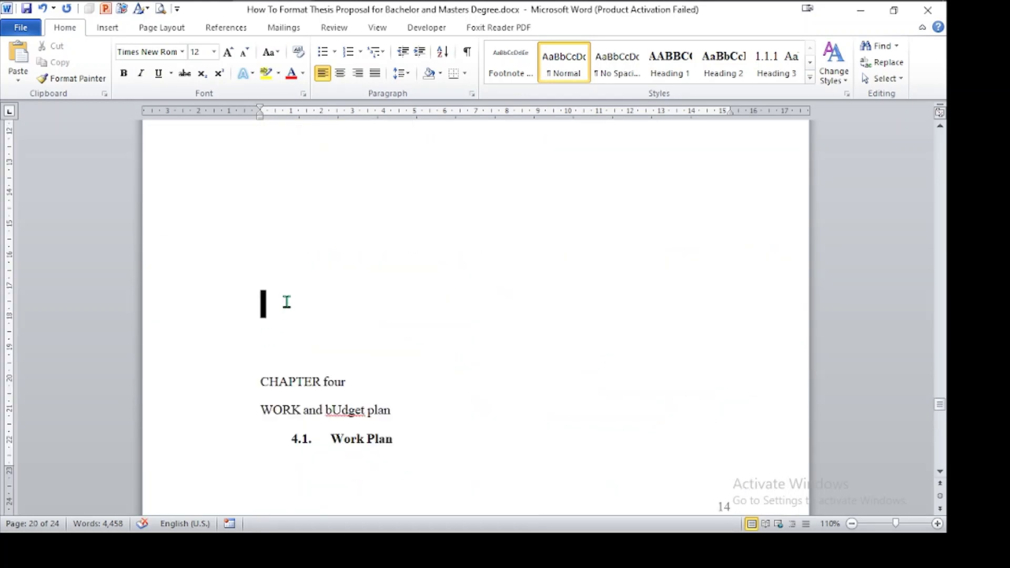
key("Return")
key("Return")
key("Return")
key("Return")
key("Return")
key("Return")
key("Return")
key("Return")
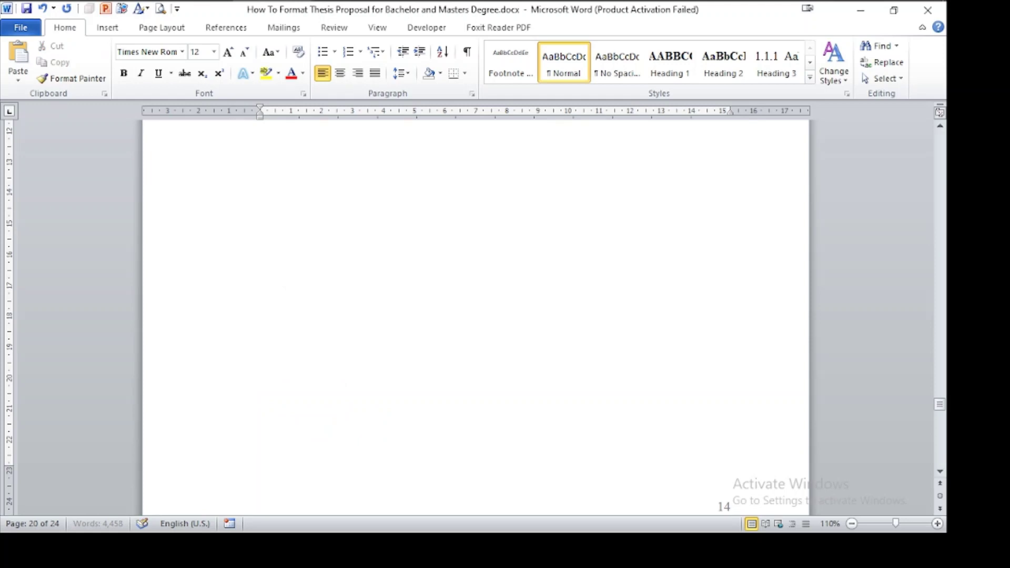
Step: Delete the extra blank line above the CHAPTER four heading so it starts at the page's top margin
scroll(296, 315, "down", 7)
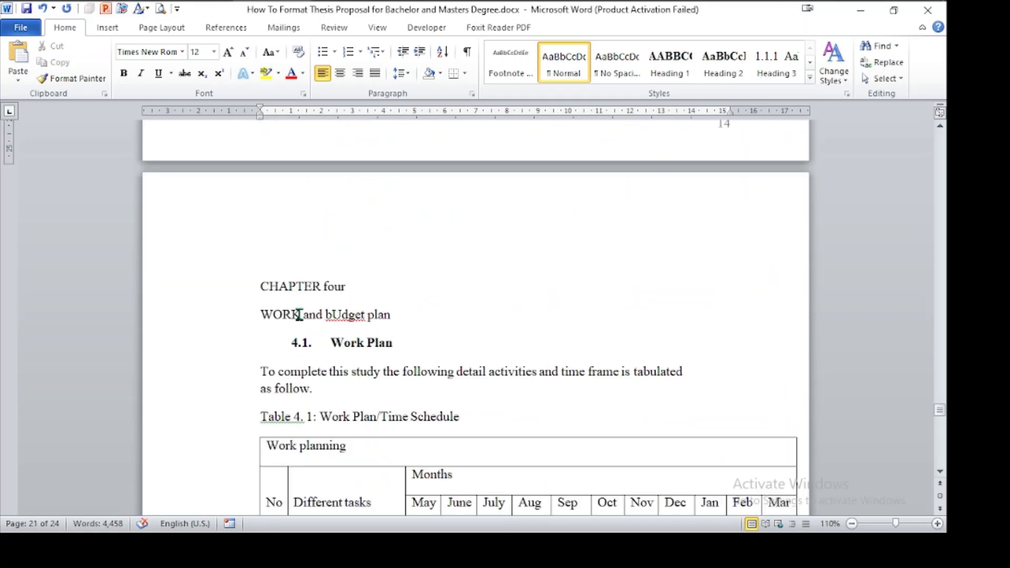
left_click(255, 257)
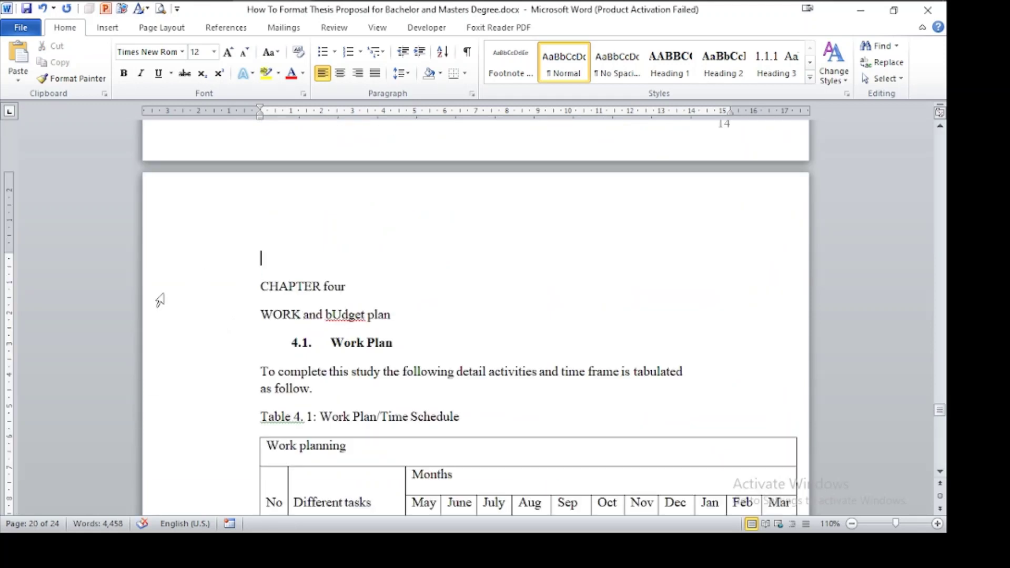
left_click(159, 300)
left_click(268, 221)
key("Delete")
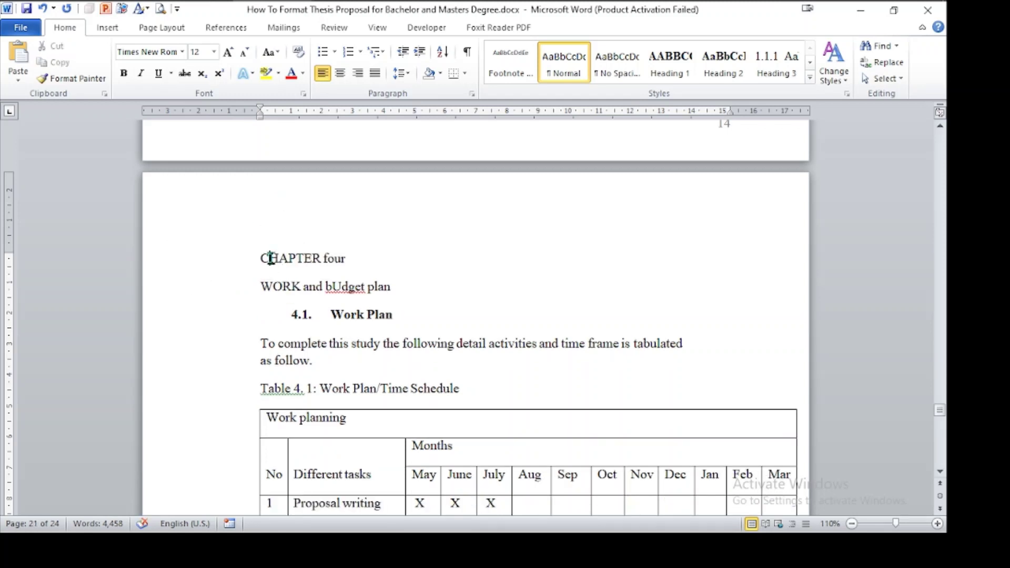
Step: Center the CHAPTER four and work and budget plan headings and convert them to uppercase
left_click_drag(269, 258, 419, 292)
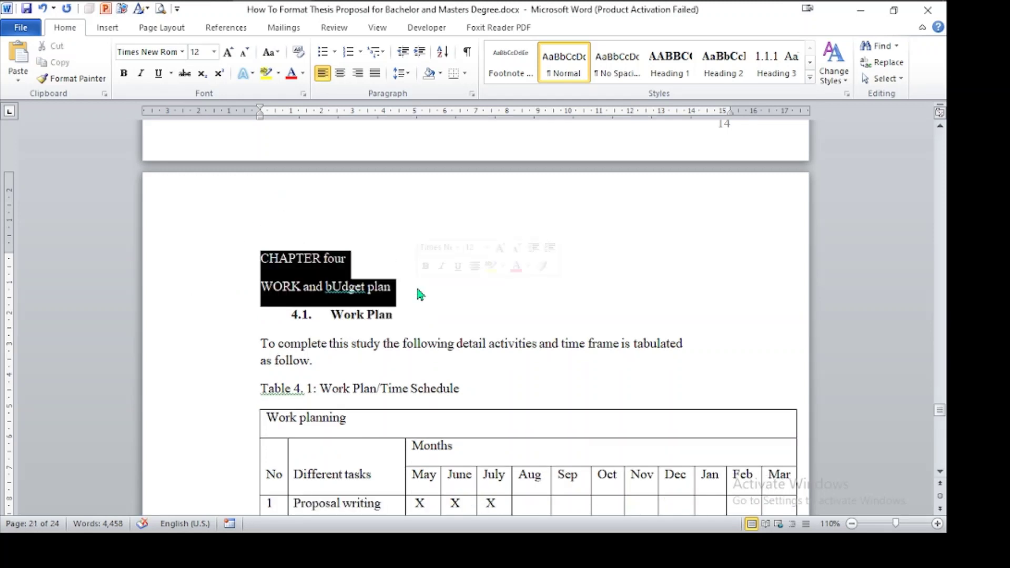
left_click(340, 72)
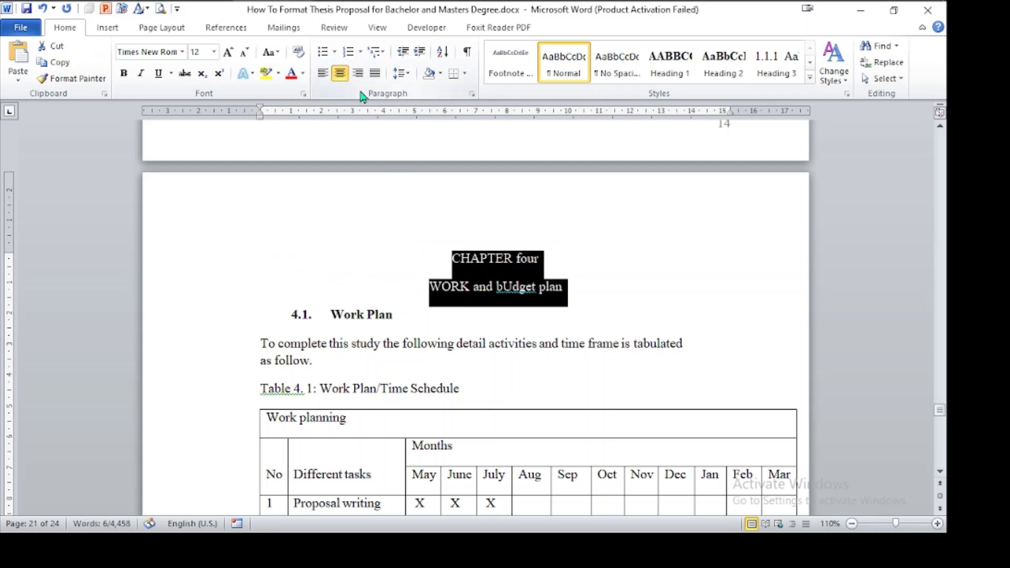
left_click(269, 52)
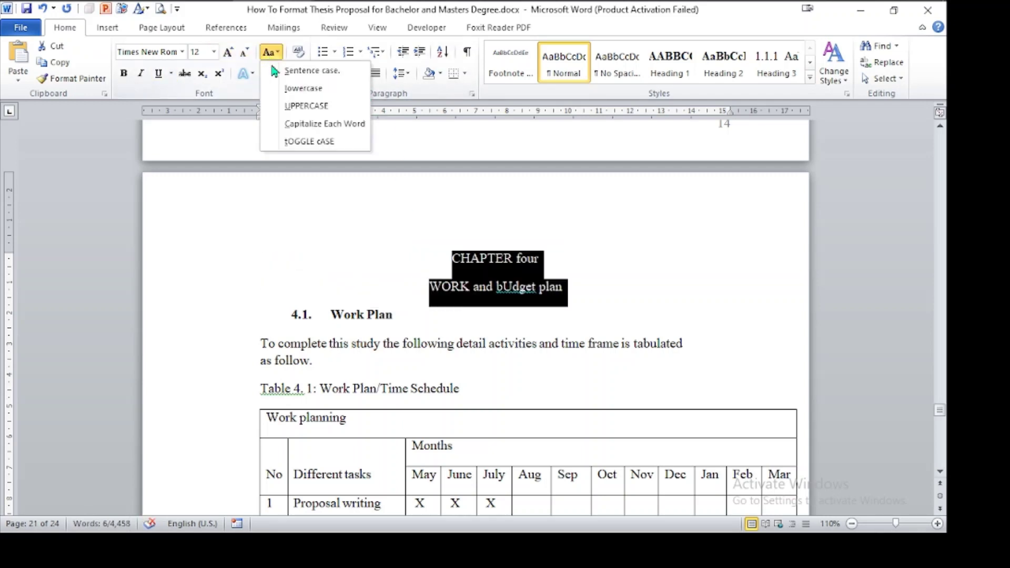
left_click(294, 105)
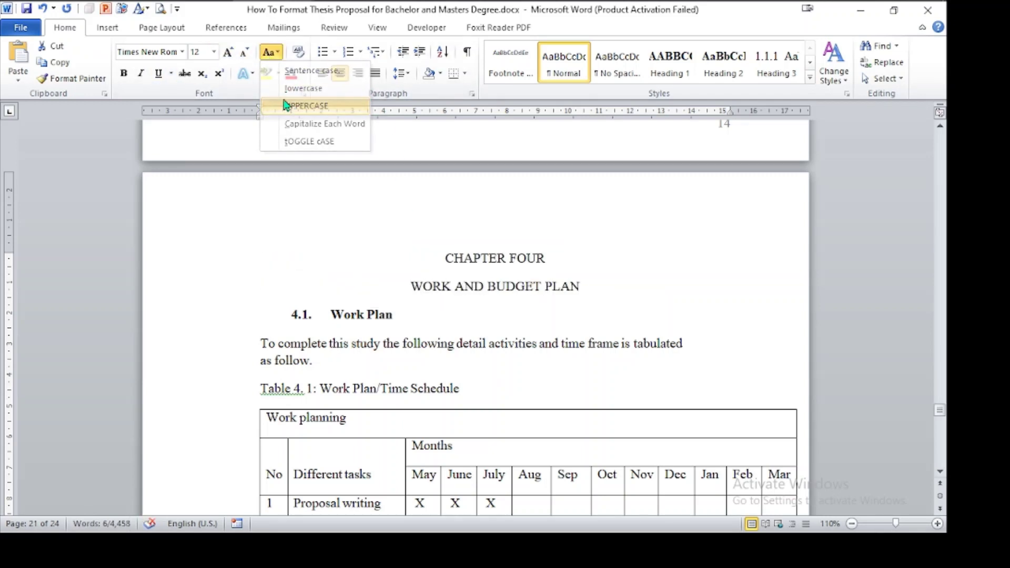
Step: Make the CHAPTER FOUR and WORK AND BUDGET PLAN headings bold and remove the space after them
left_click(124, 73)
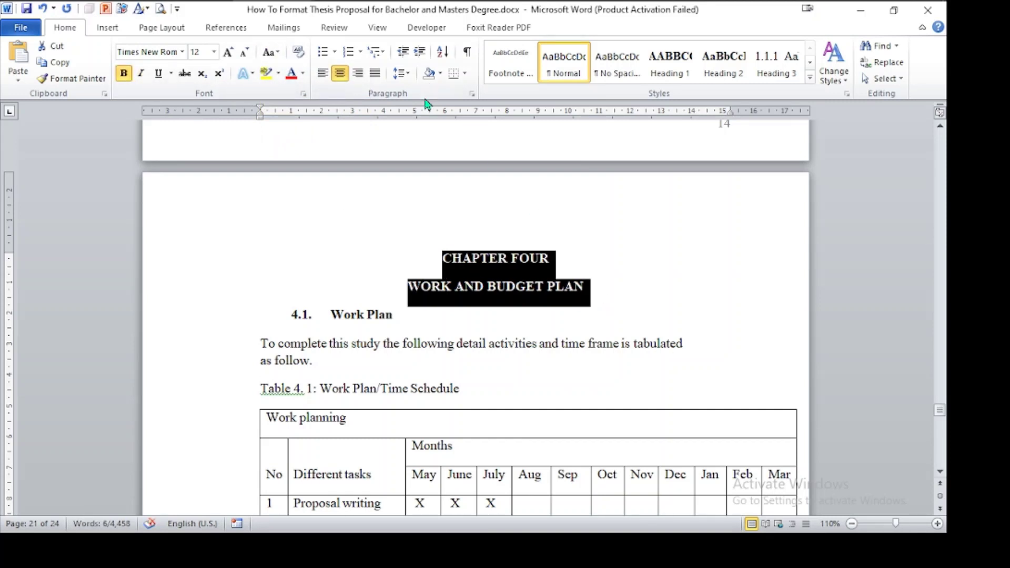
left_click(406, 74)
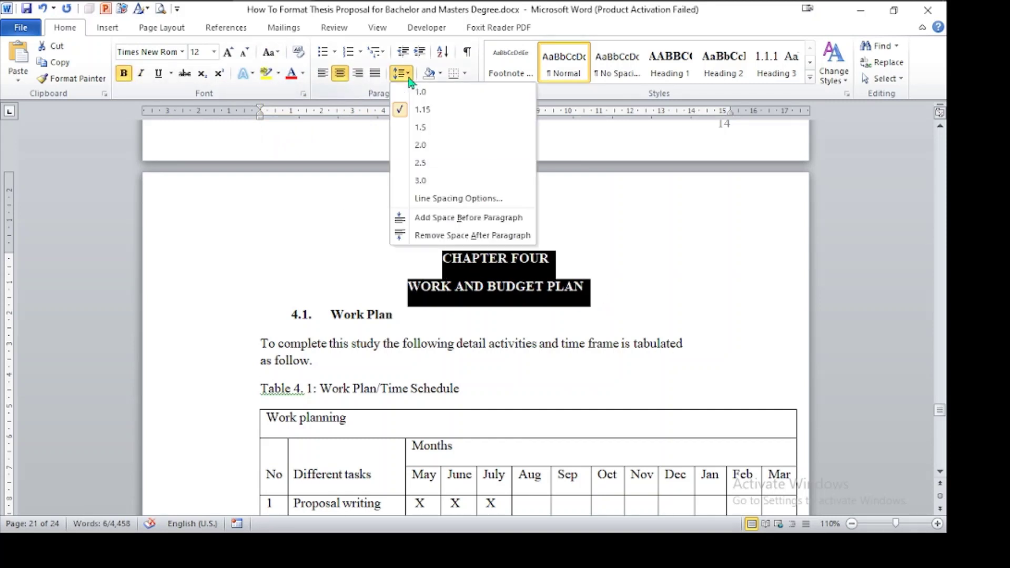
left_click(457, 235)
left_click(650, 275)
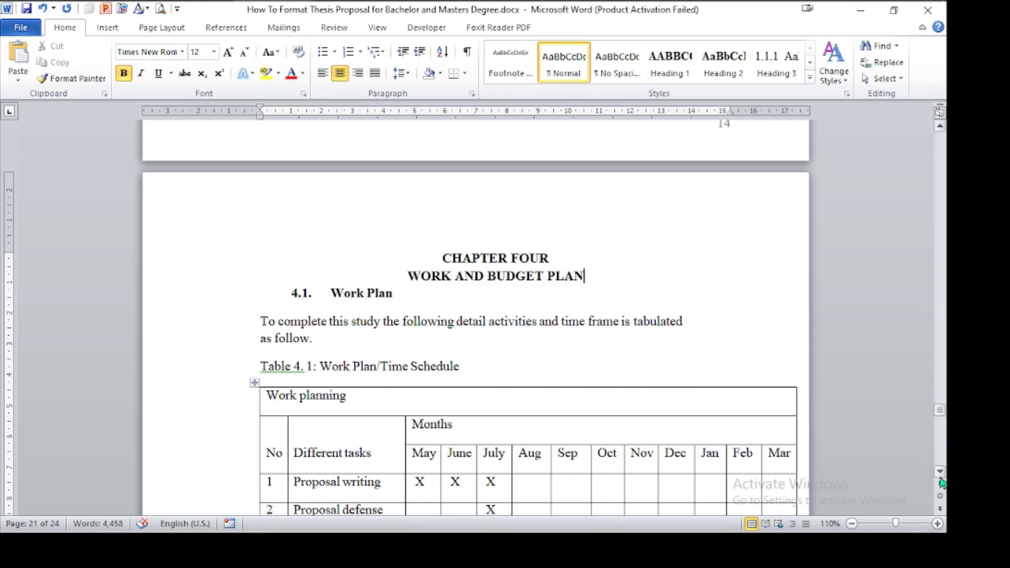
Step: Adjust the widths of the month columns in the Table 4.1 work plan by moving their borders
scroll(940, 475, "down", 6)
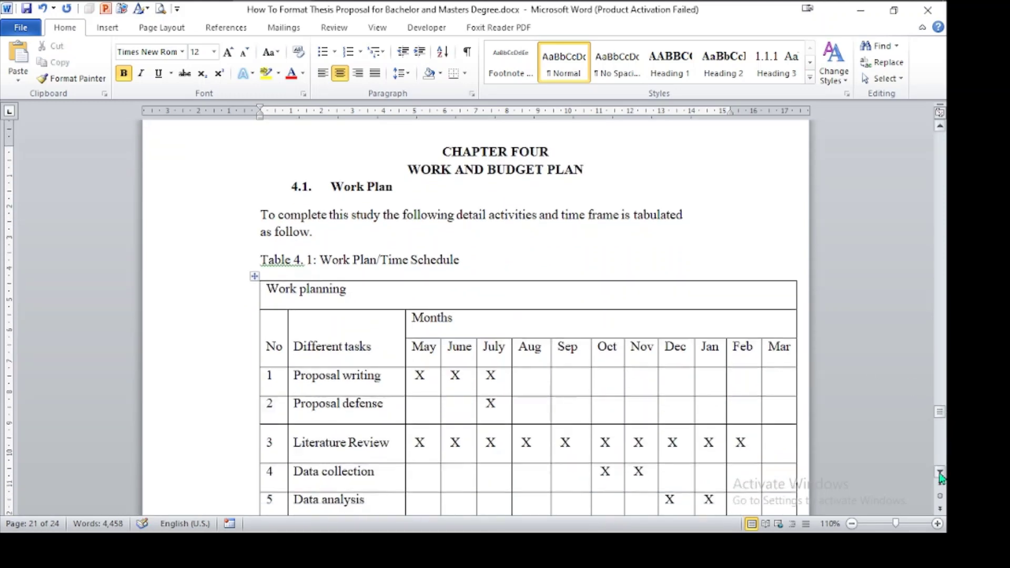
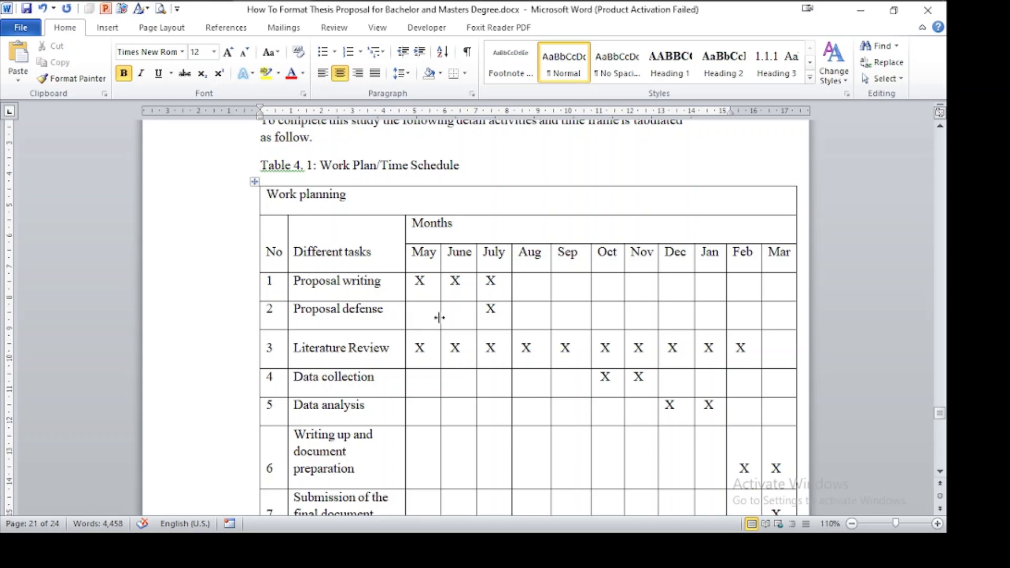
scroll(437, 317, "up", 3)
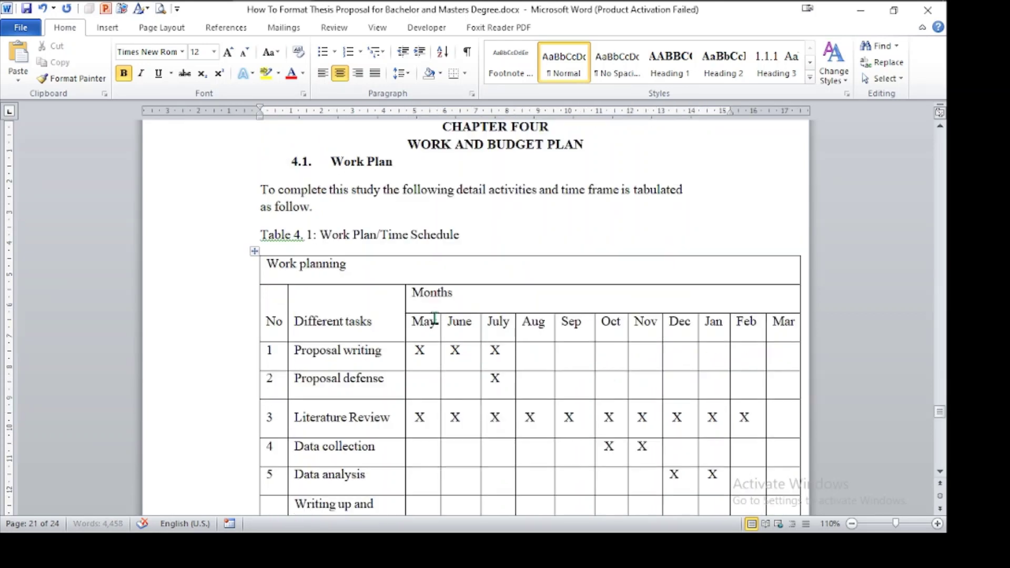
left_click_drag(478, 361, 477, 363)
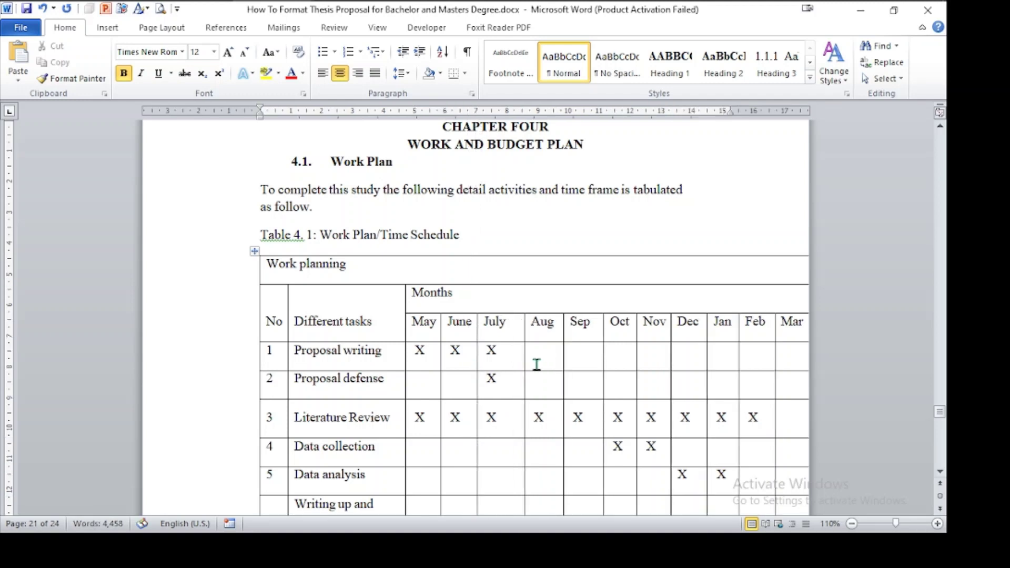
left_click(521, 354)
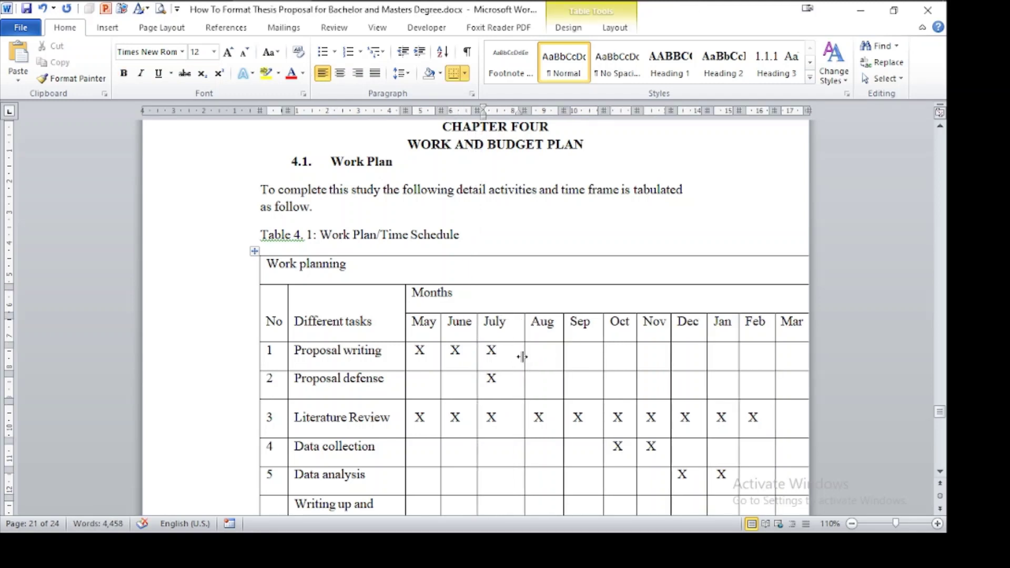
mouse_move(522, 356)
left_mouse_down()
mouse_move(497, 365)
mouse_move(510, 369)
left_mouse_up()
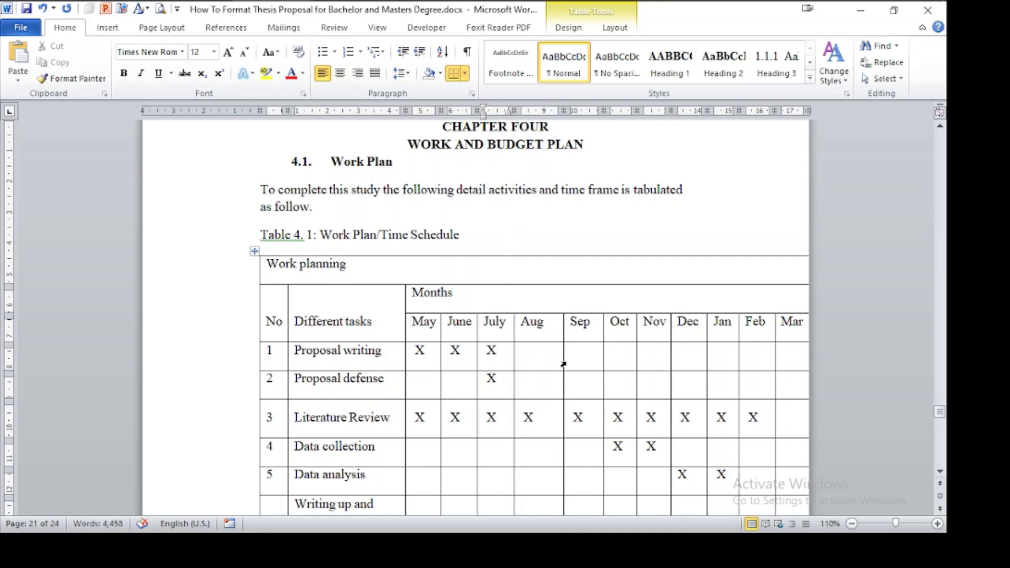
left_click_drag(561, 362, 590, 352)
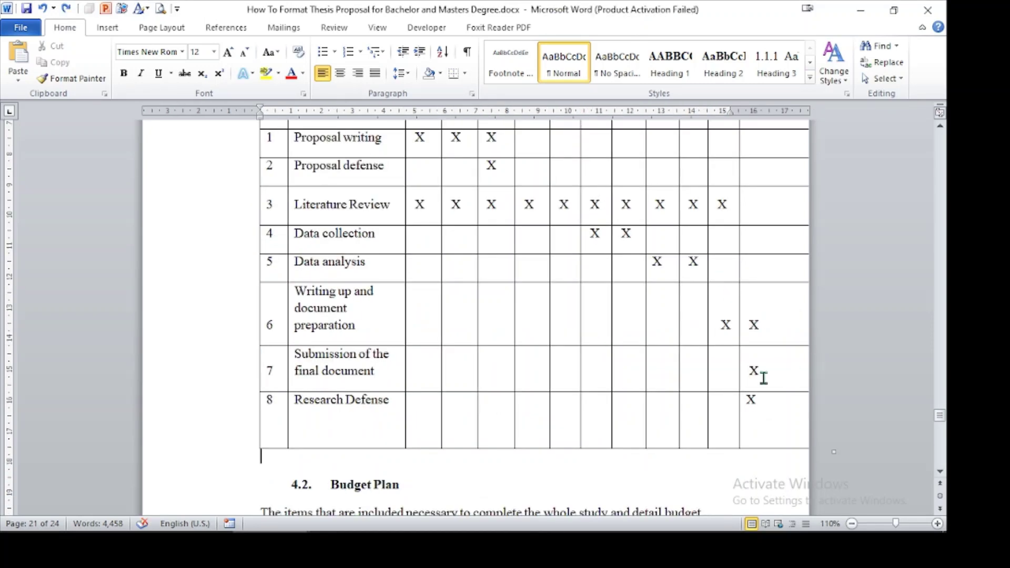
Step: Select the entire Table 4.1 work plan table and copy it
scroll(641, 333, "up", 10)
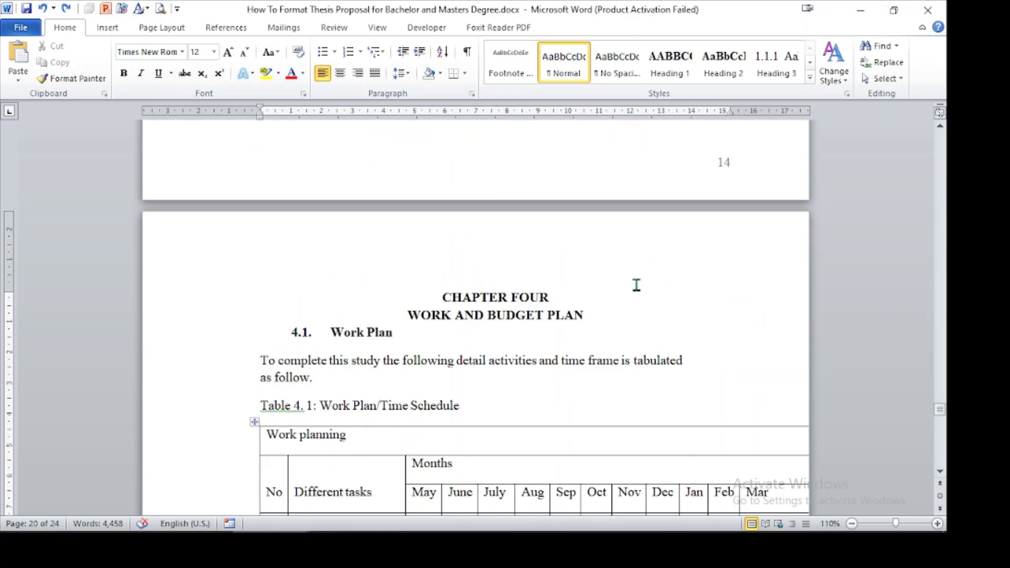
scroll(636, 284, "down", 12)
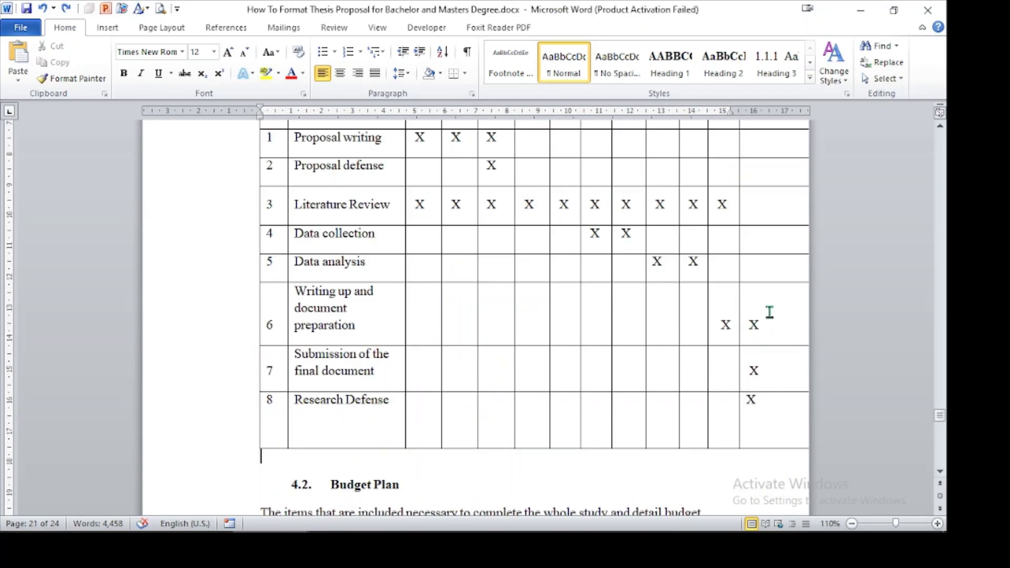
scroll(658, 403, "up", 12)
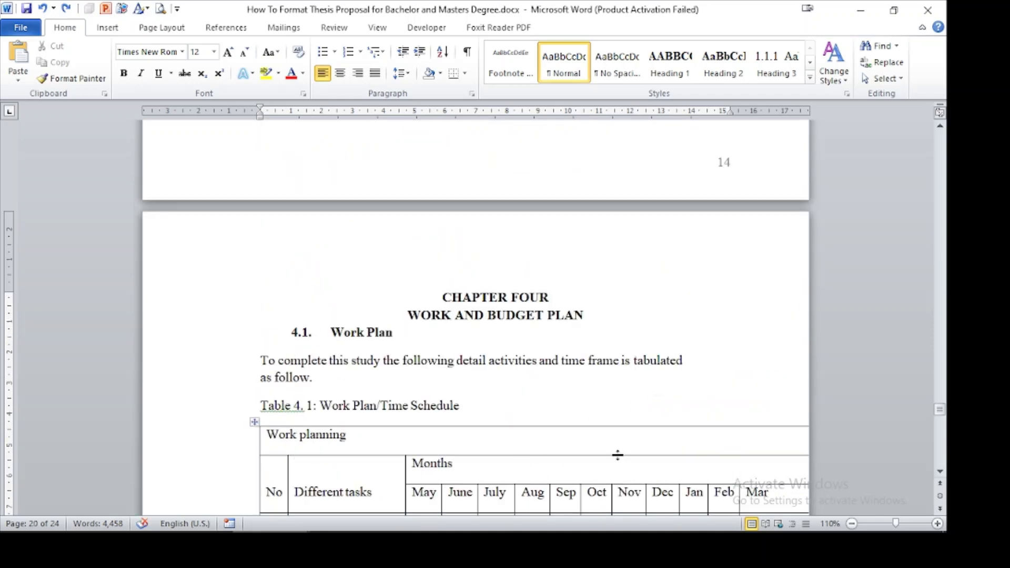
scroll(694, 354, "down", 12)
left_click(255, 423)
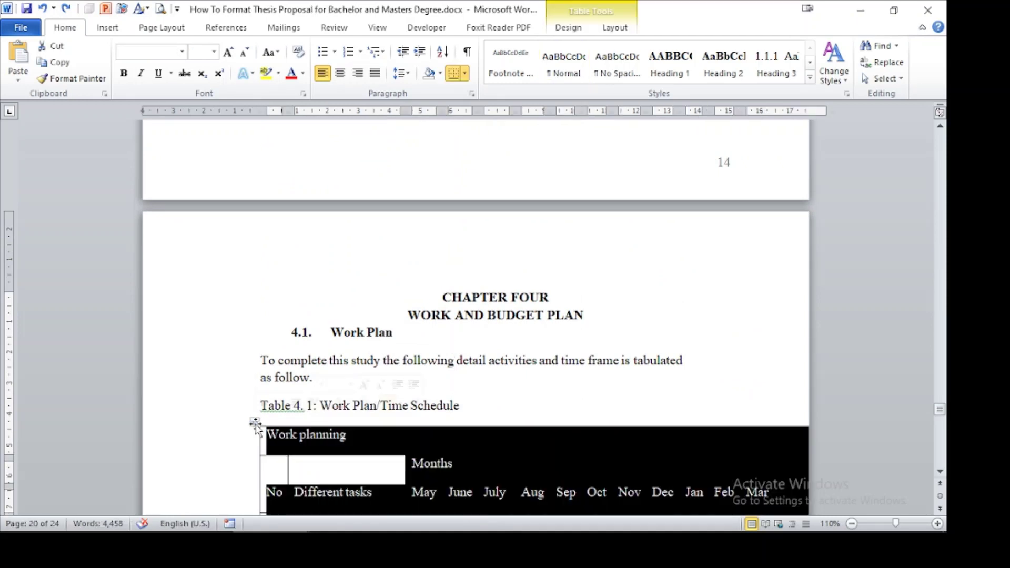
right_click(468, 460)
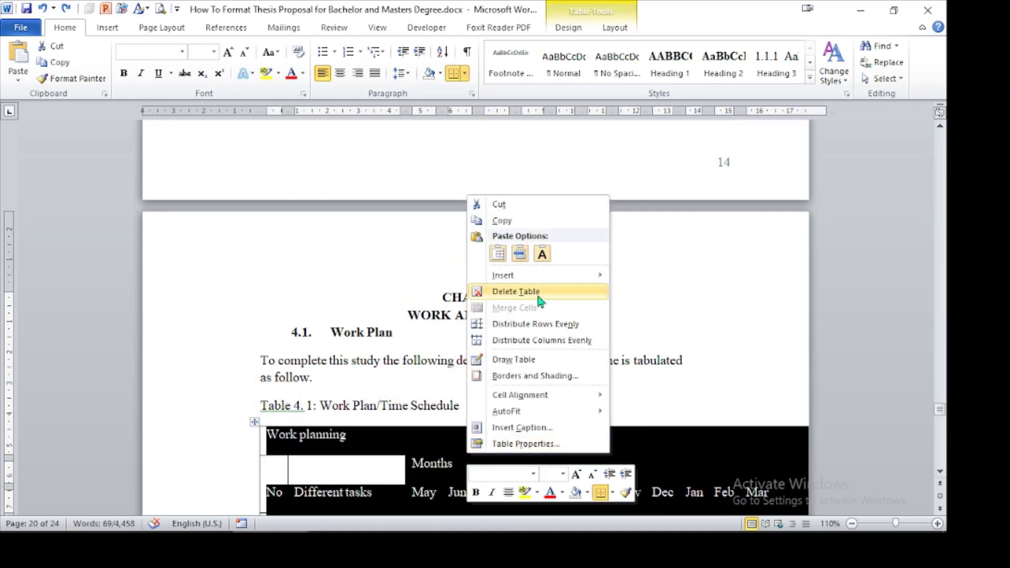
left_click(505, 221)
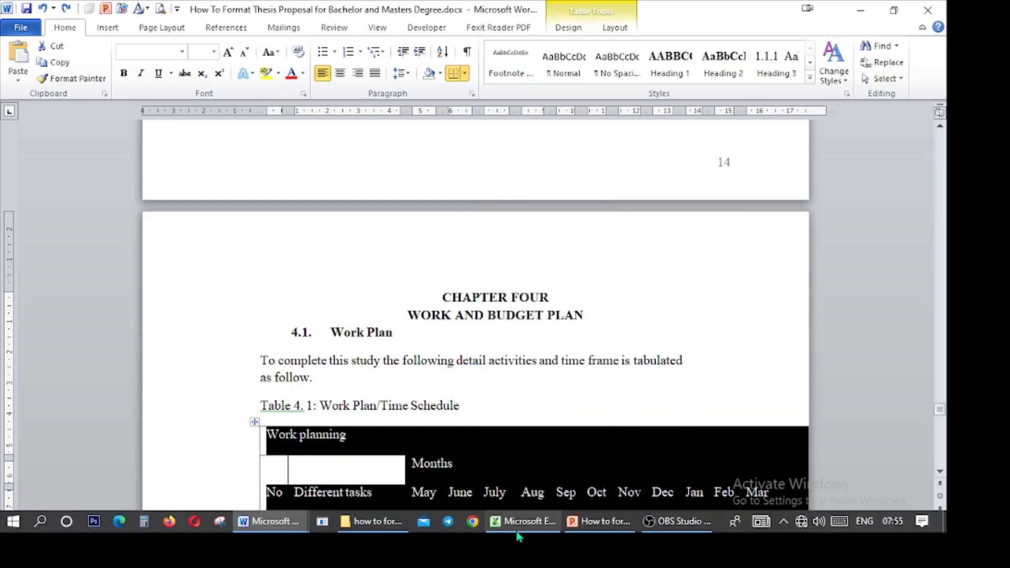
Step: Switch to Excel and paste the copied work plan table at cell E3 of Sheet3, keeping the source formatting
left_click(527, 525)
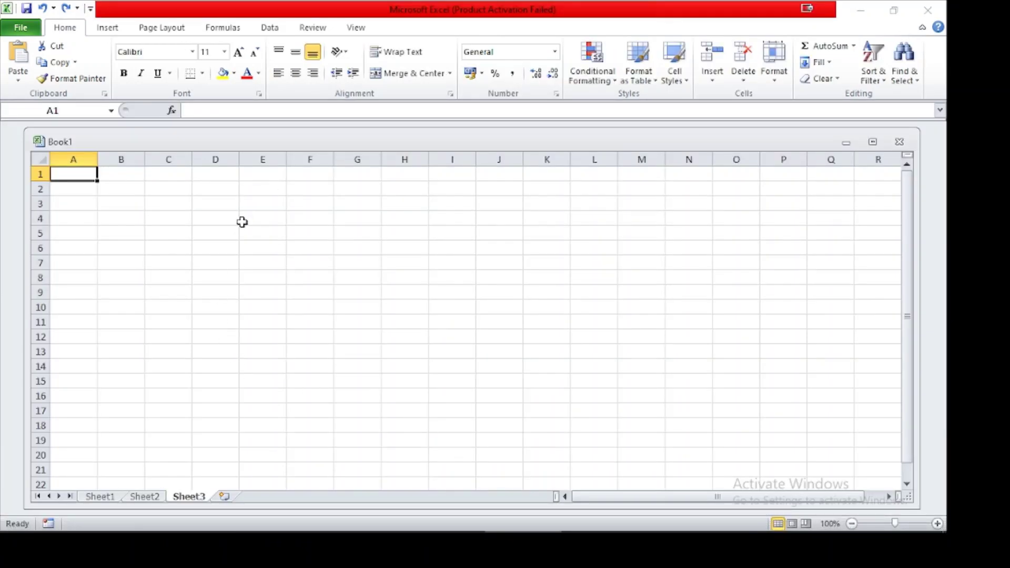
left_click(248, 207)
right_click(247, 206)
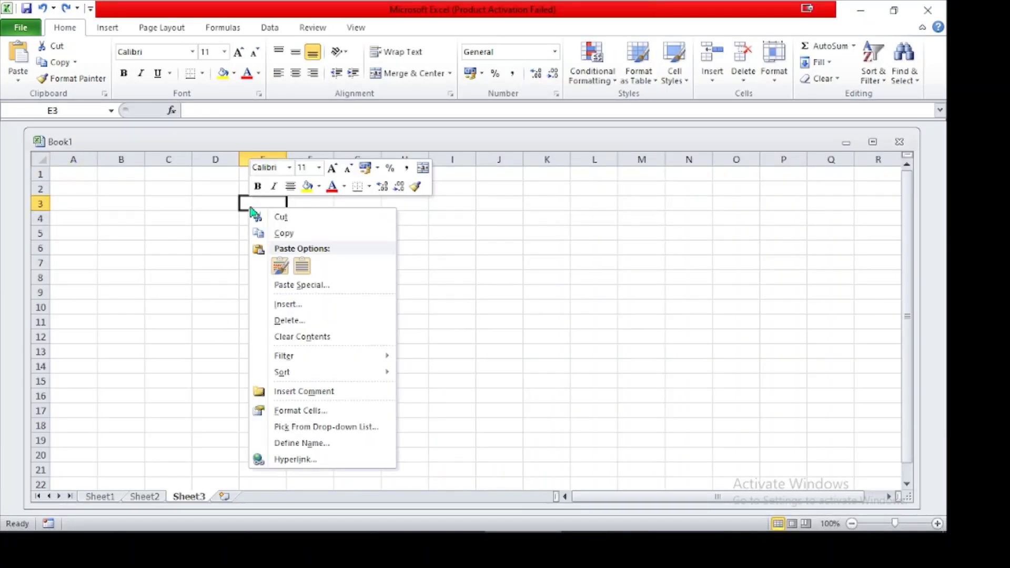
left_click(280, 265)
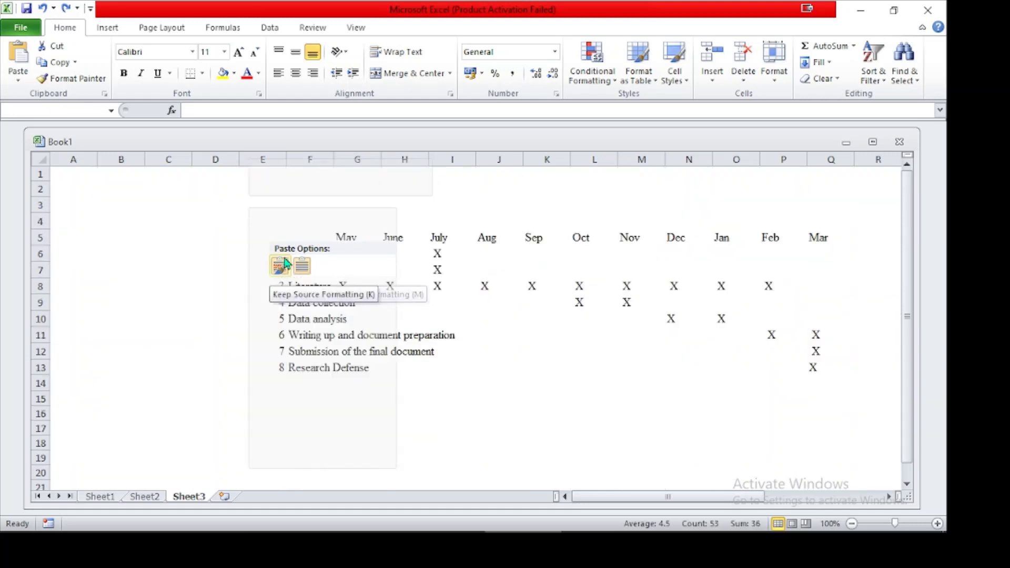
left_click(284, 258)
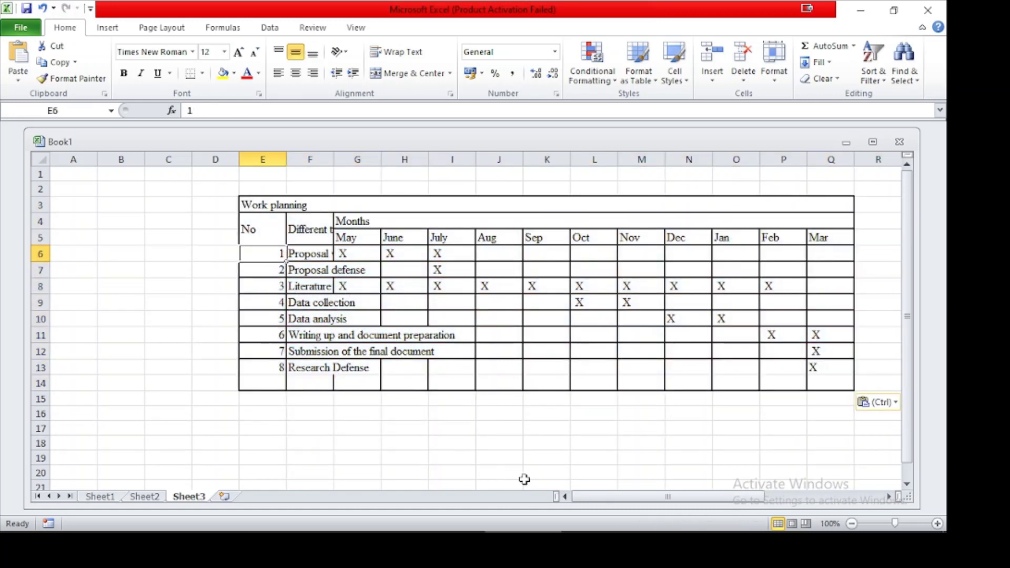
Step: Narrow the No column and widen the Different tasks column so the task names fit
left_click(536, 444)
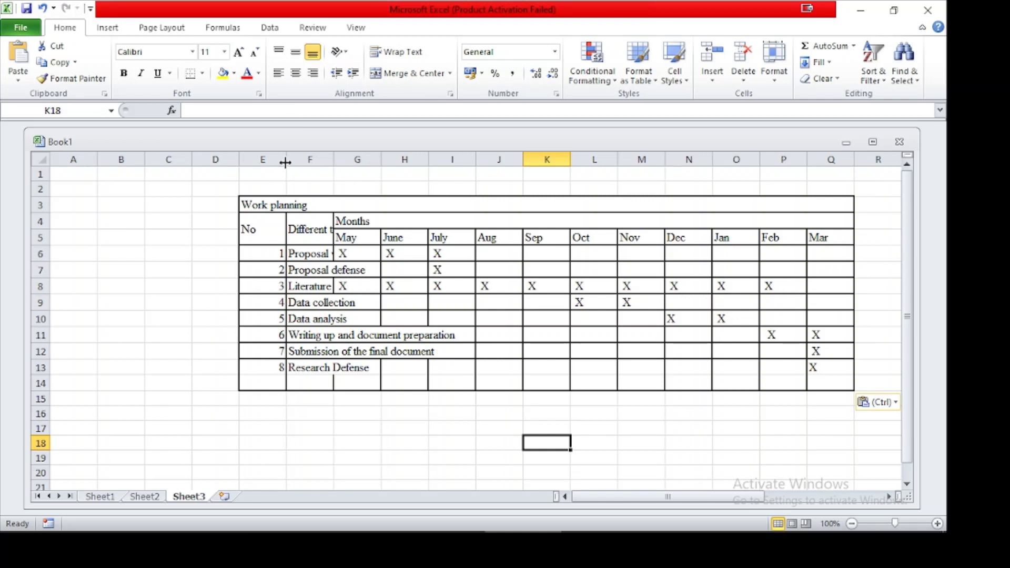
left_click_drag(285, 163, 263, 160)
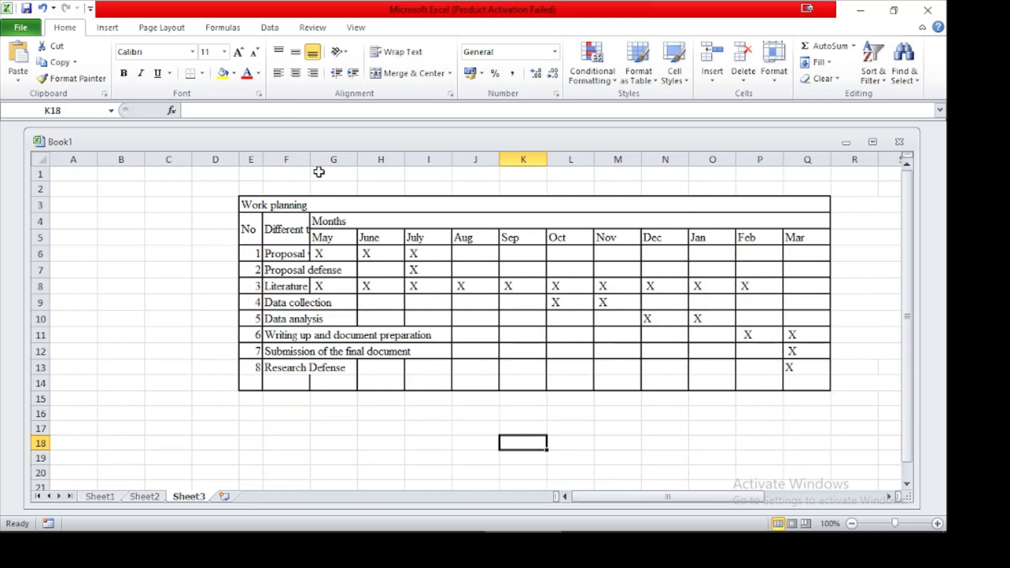
left_click_drag(308, 159, 351, 159)
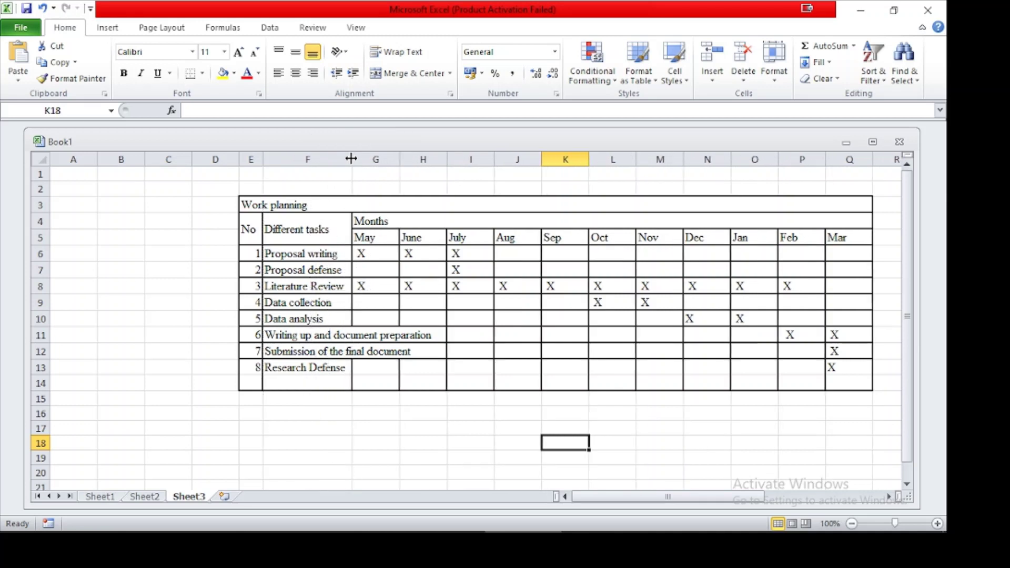
Step: Wrap the text of the "Writing up and document preparation" and "Submission of the final document" task cells
left_click_drag(284, 335, 438, 335)
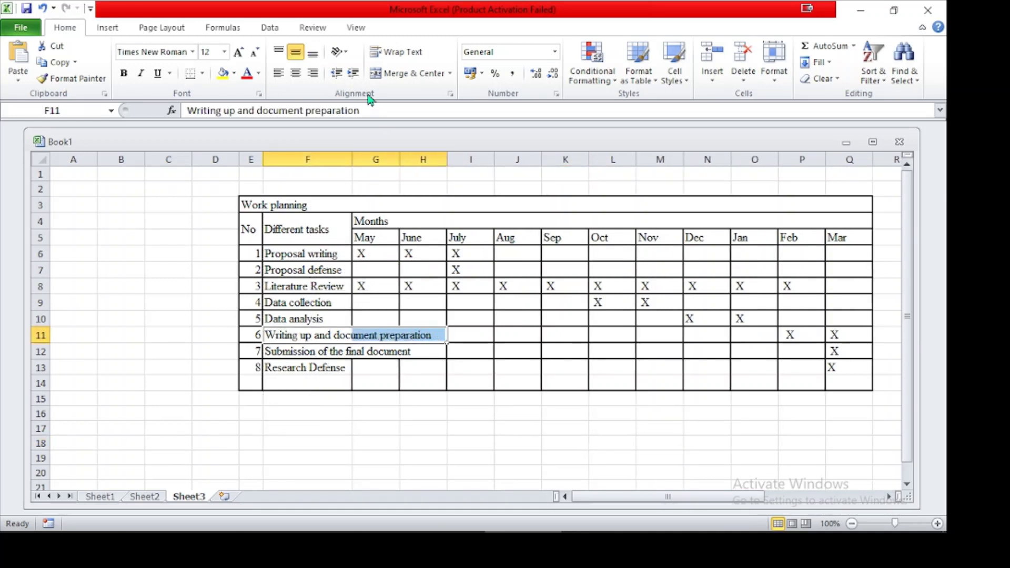
left_click(397, 53)
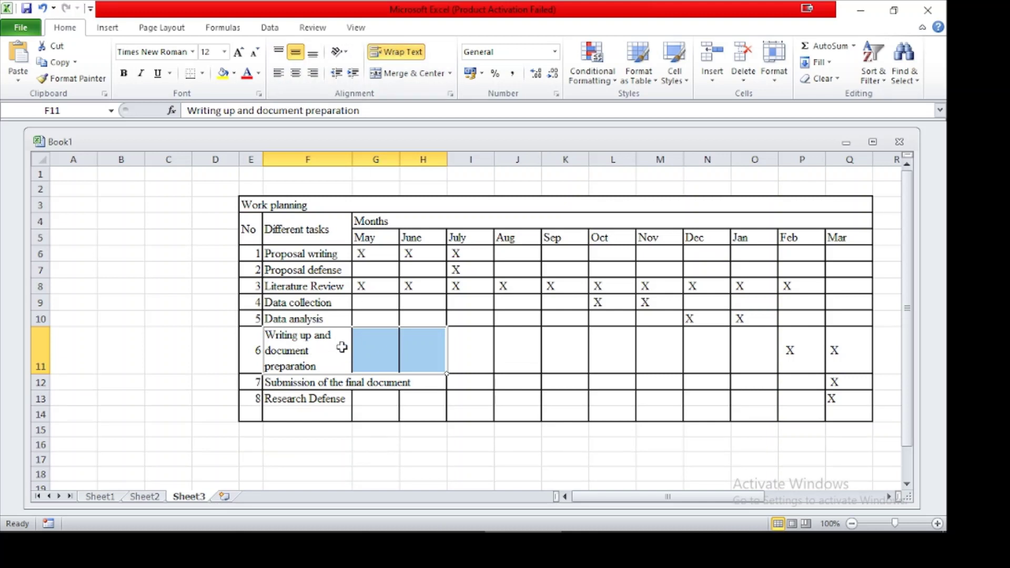
left_click_drag(310, 387, 413, 382)
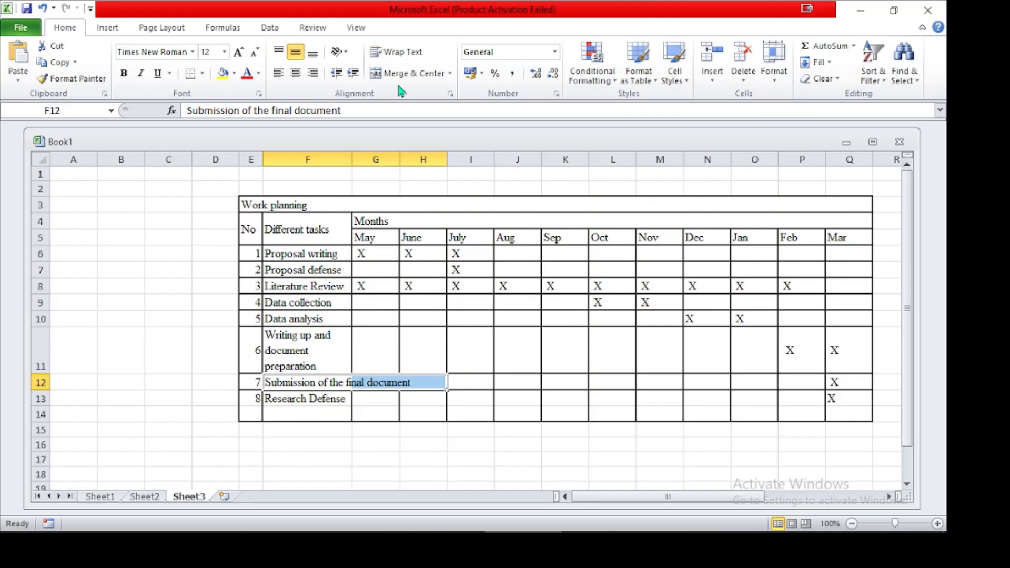
left_click(400, 53)
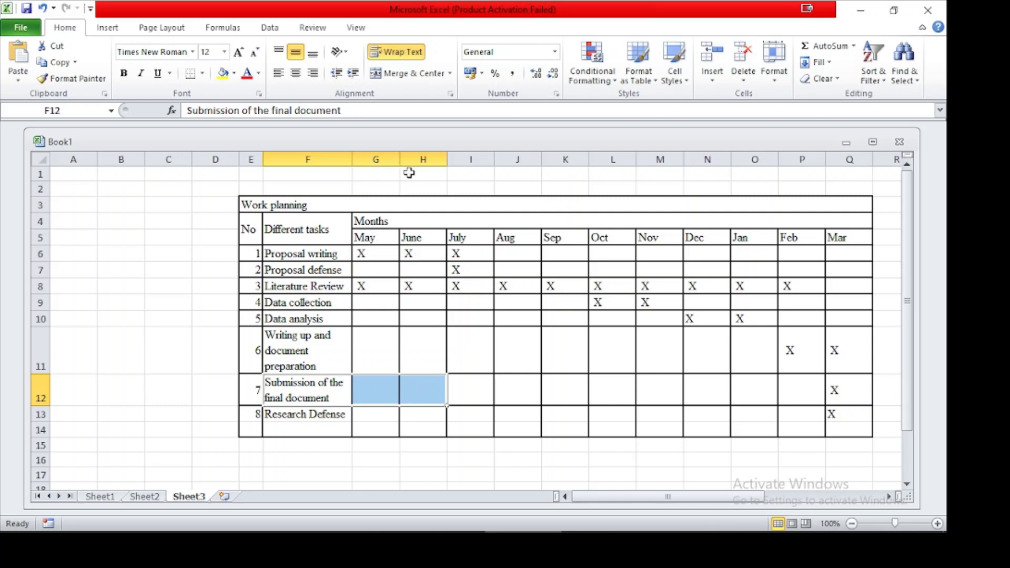
Step: Widen the Different tasks column slightly and narrow the month columns from May to Mar to fit their labels
left_click_drag(399, 160, 372, 160)
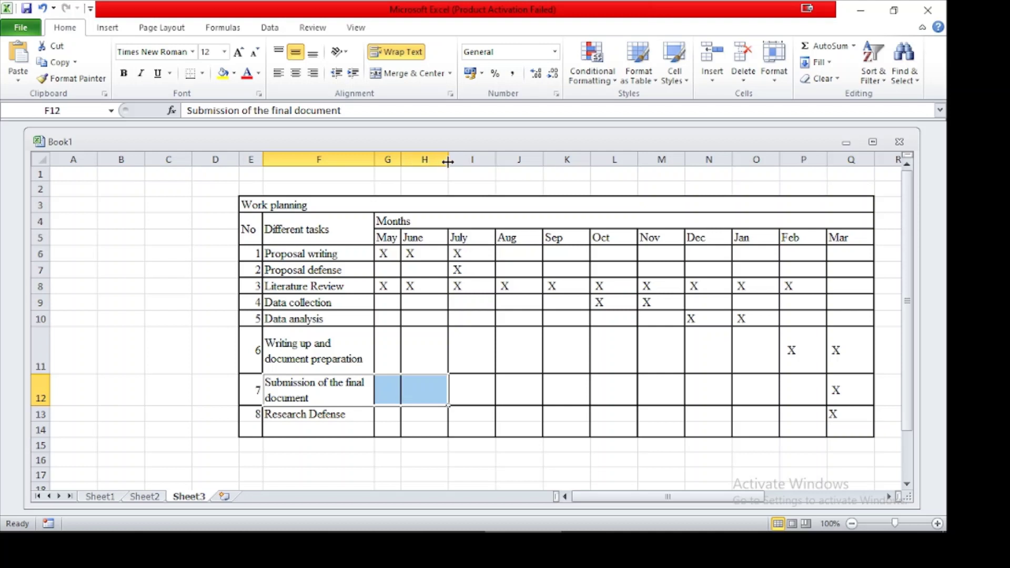
left_click_drag(447, 162, 634, 162)
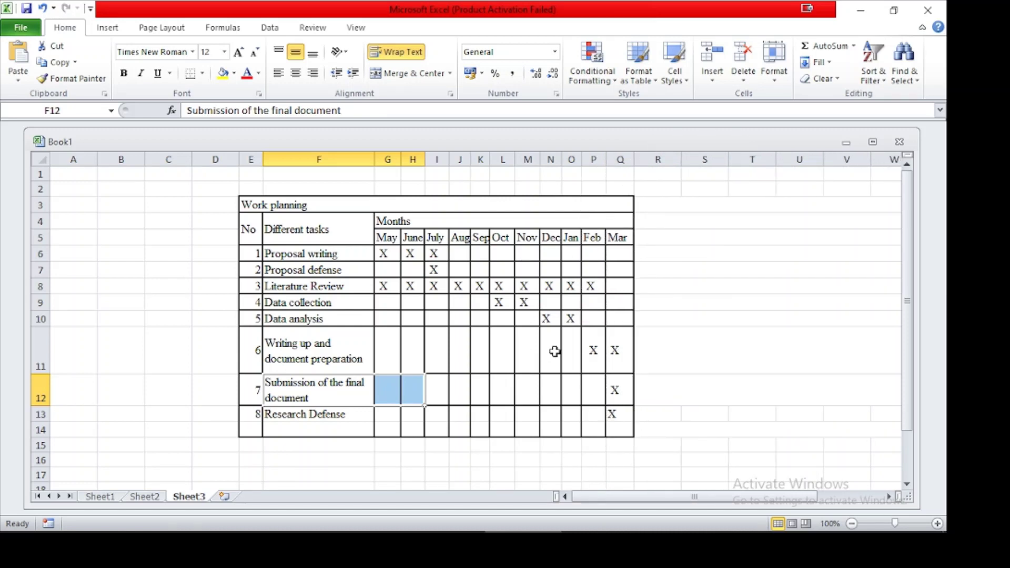
Step: Center the Work planning title and the Months heading across their columns by unmerging and re-merging them with Merge & Center
left_click(266, 208)
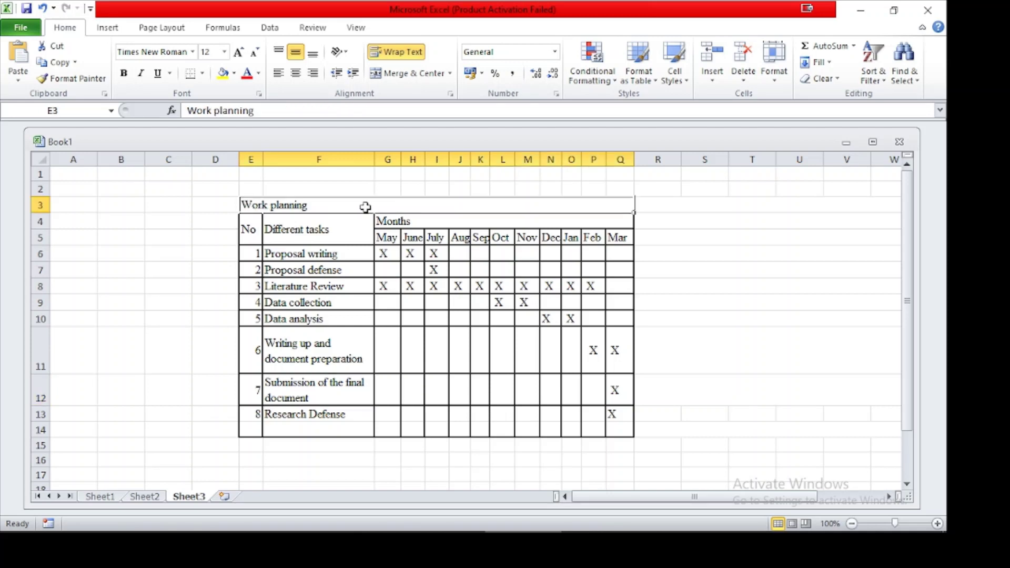
left_click(405, 77)
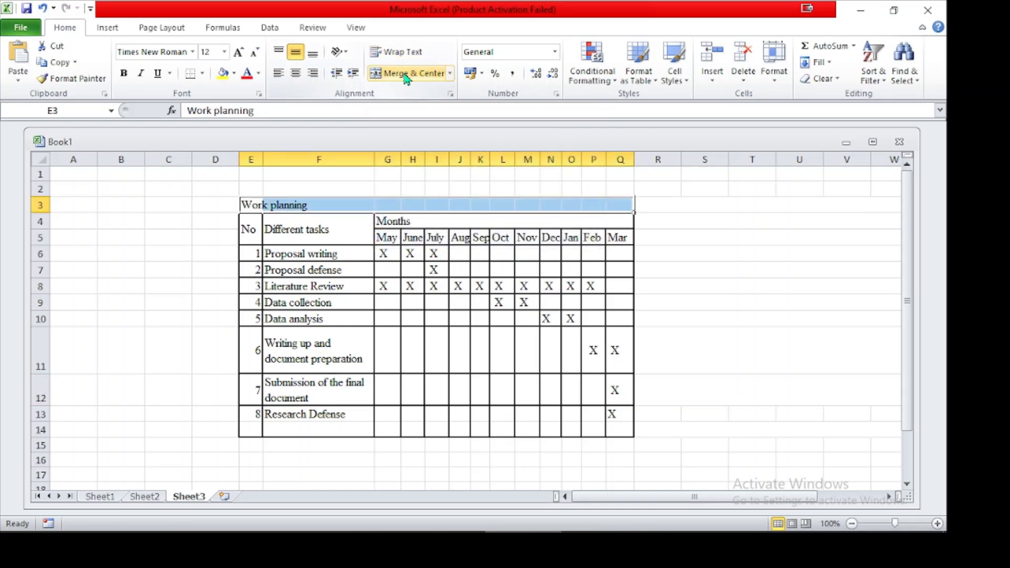
left_click(405, 76)
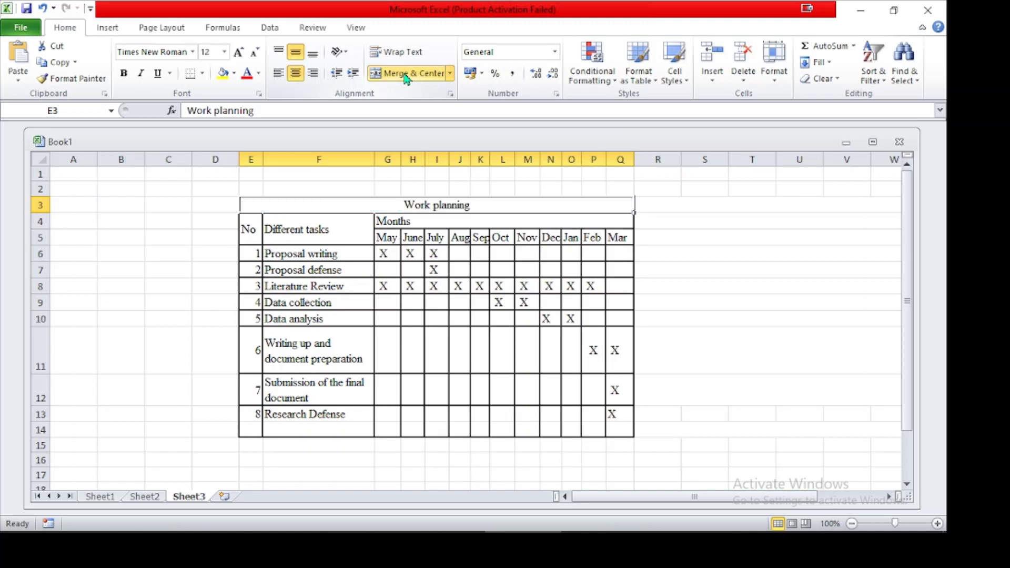
left_click(397, 222)
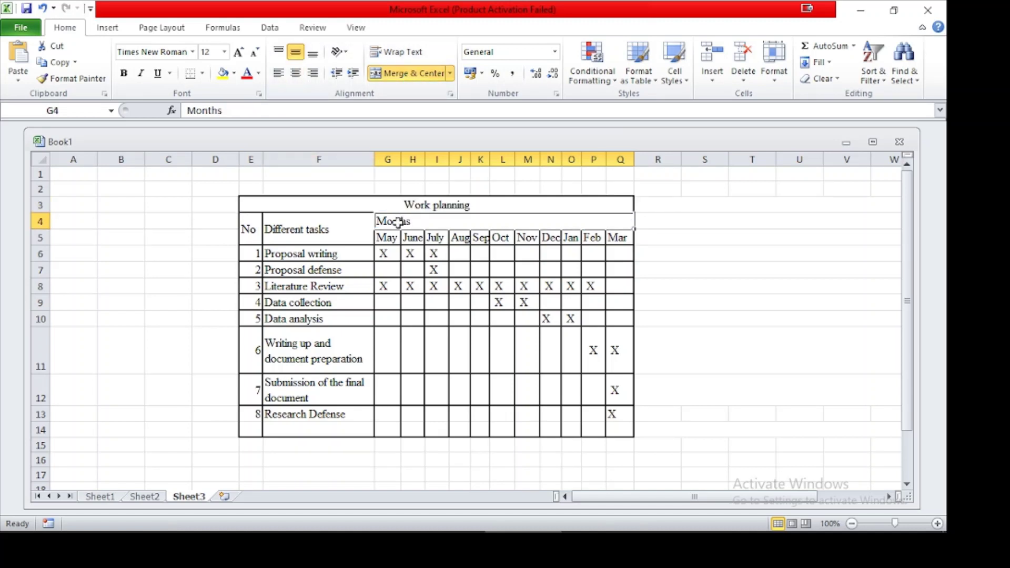
left_click(405, 76)
left_click(405, 76)
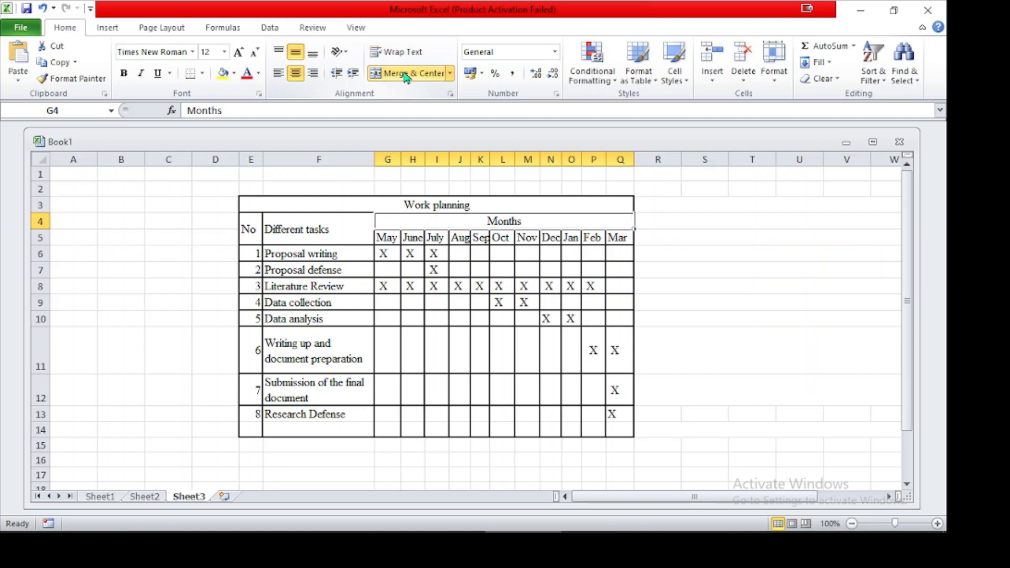
Step: Narrow the No column slightly, then center its entries and the Different tasks heading
left_click_drag(263, 159, 258, 158)
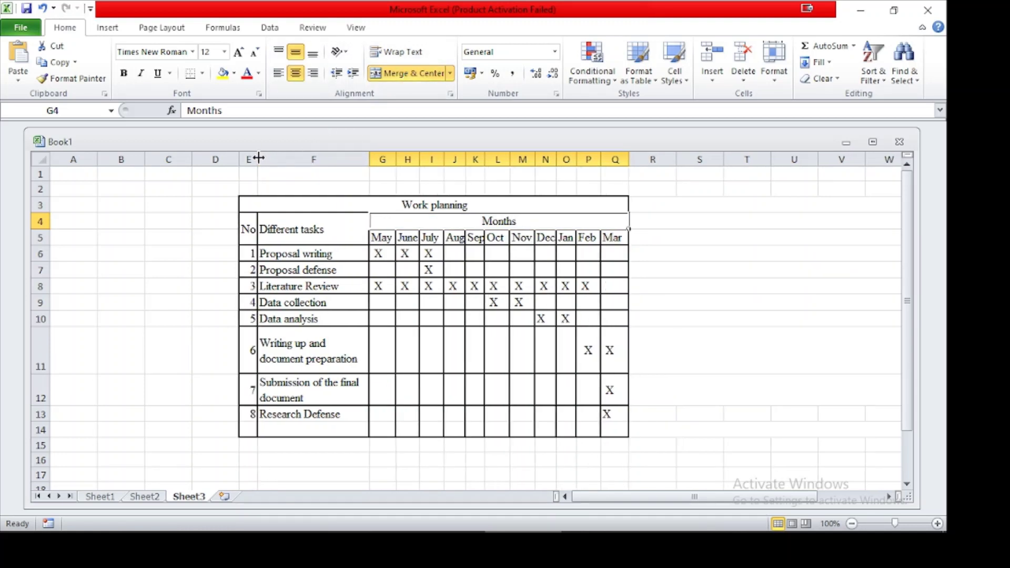
left_click_drag(248, 227, 253, 428)
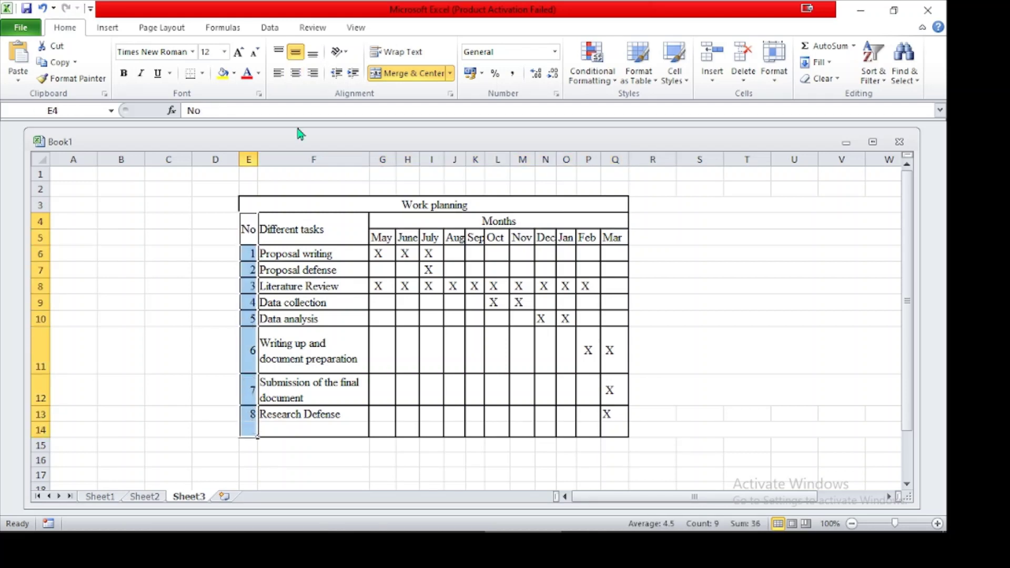
left_click(296, 74)
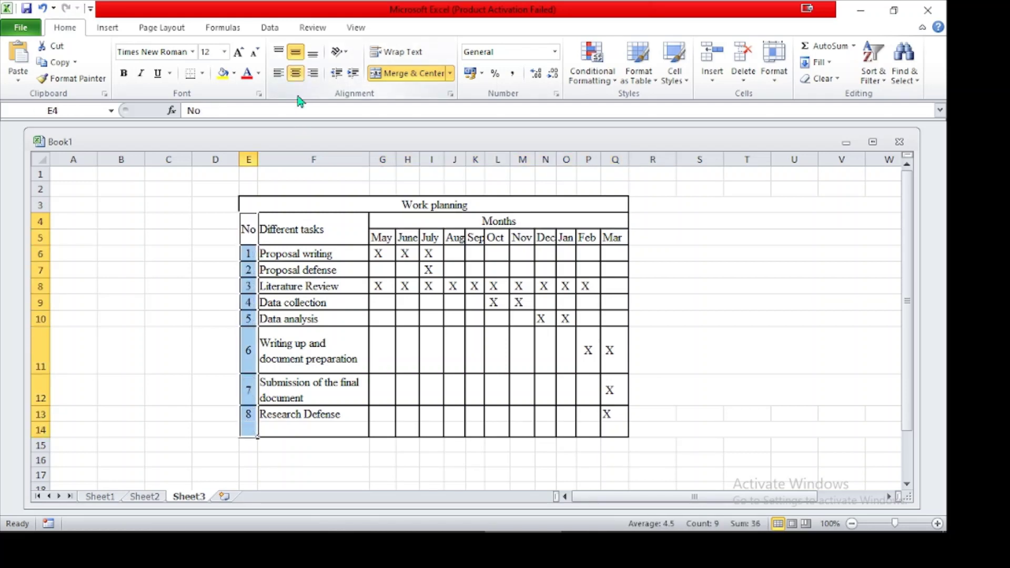
left_click(320, 232)
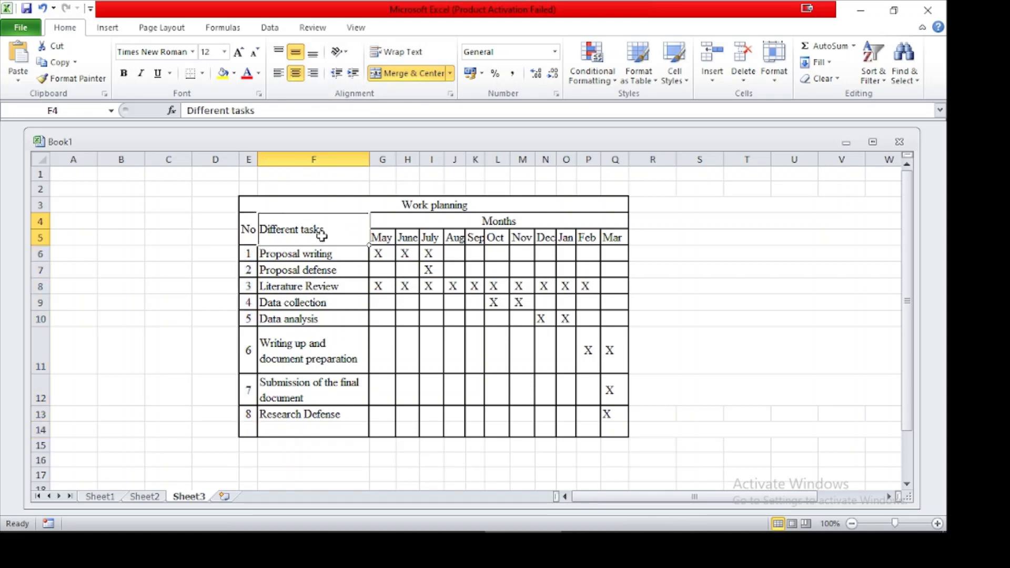
left_click(296, 73)
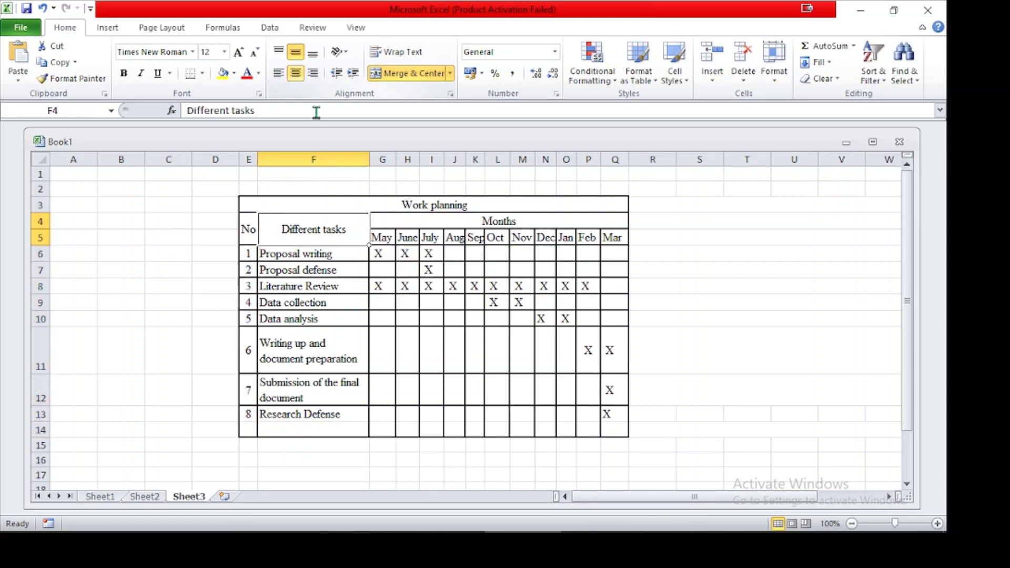
left_click(715, 280)
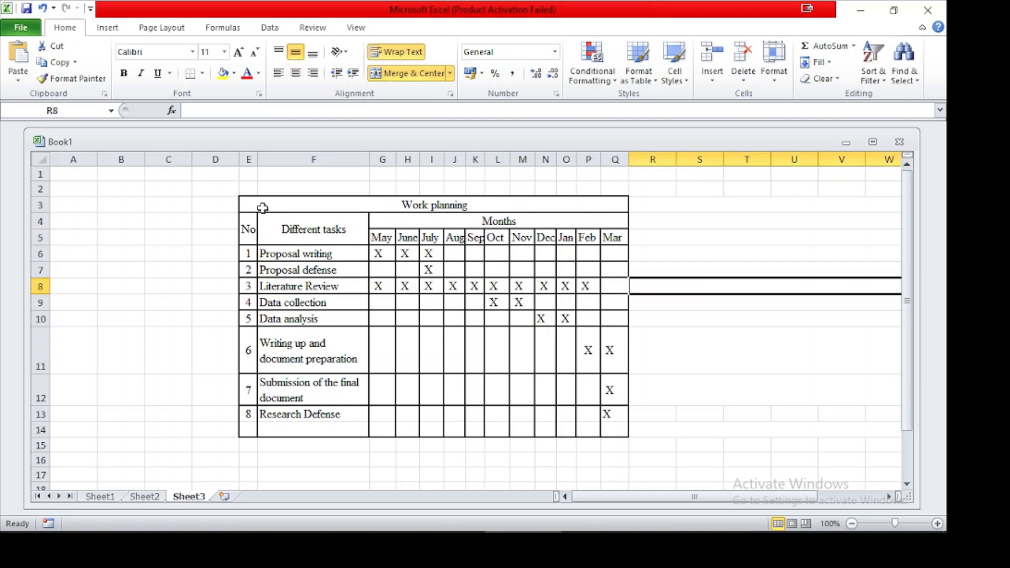
Step: Select the whole reformatted work plan table from the Work planning title to the last row and copy it
left_click_drag(263, 206, 544, 423)
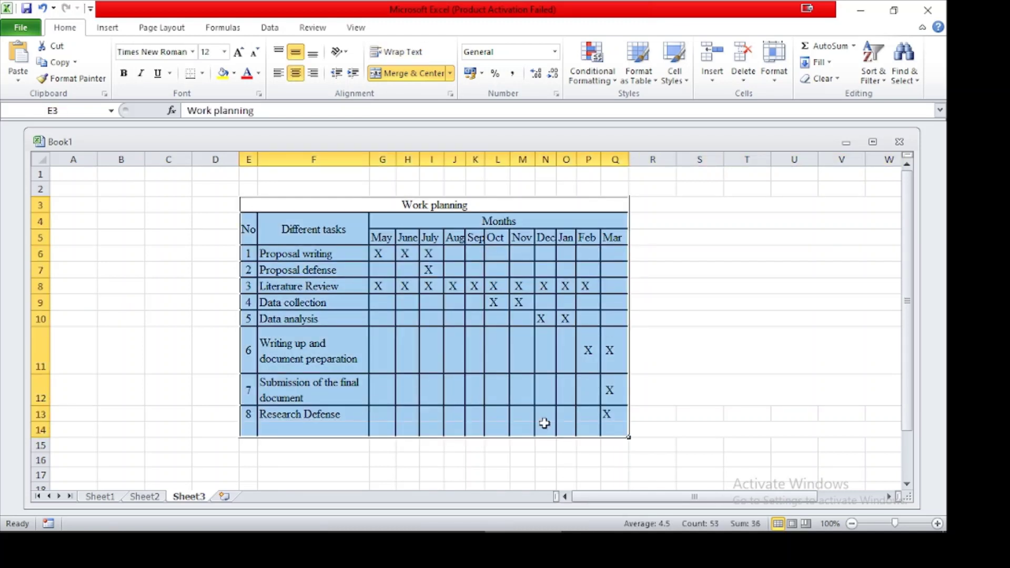
right_click(386, 268)
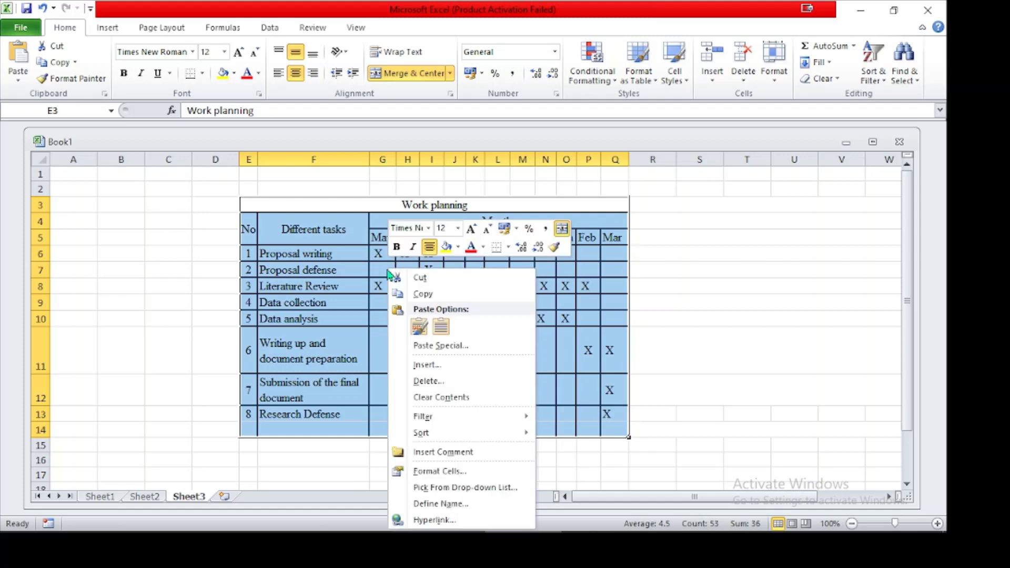
left_click(422, 294)
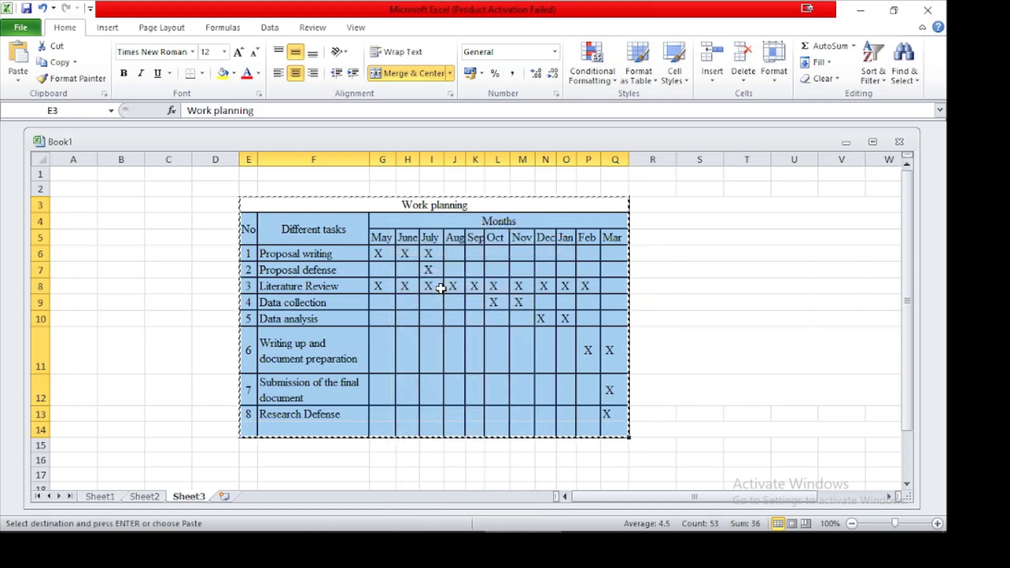
Step: Switch to the Word thesis proposal and paste the copied table on a new line above 4.2 Budget Plan, using destination styles
mouse_move(333, 531)
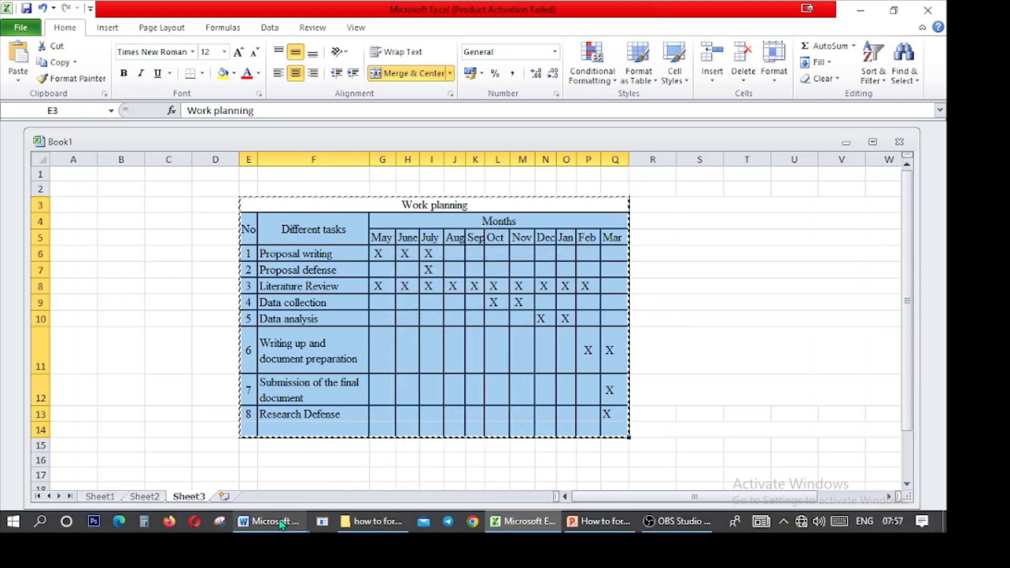
left_click(302, 521)
left_click(332, 488)
left_click_drag(332, 488, 373, 431)
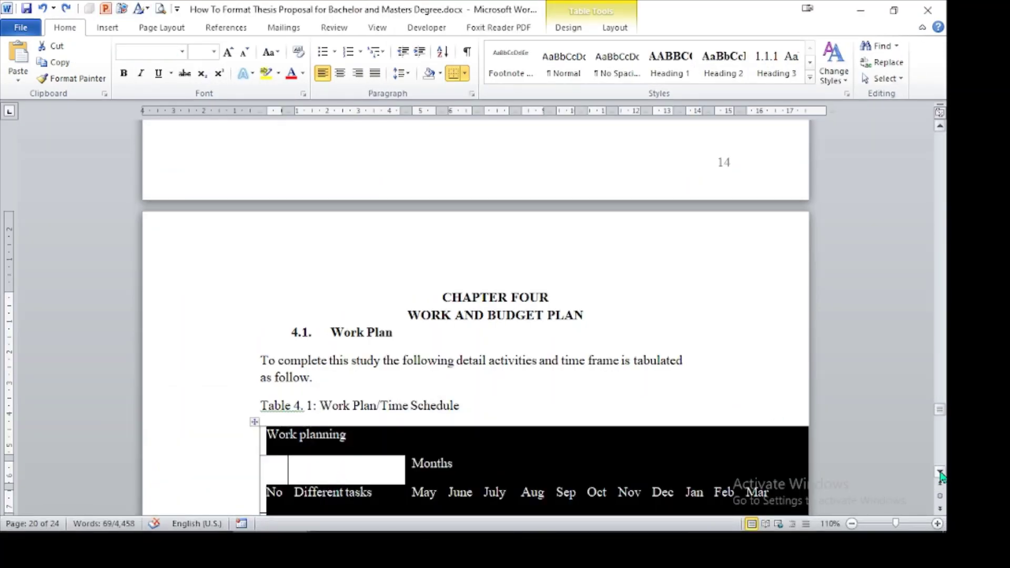
scroll(940, 476, "down", 8)
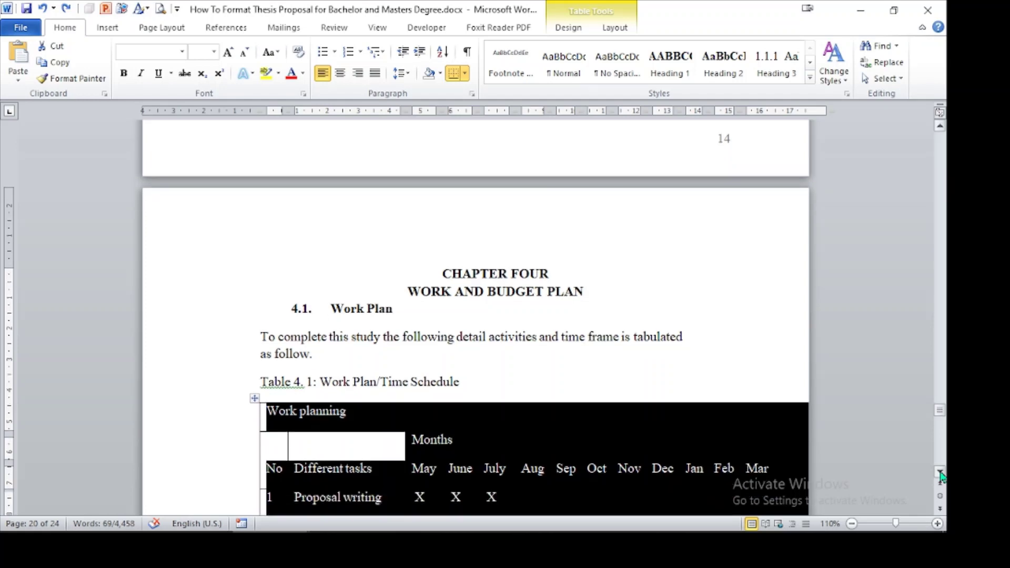
scroll(939, 475, "down", 10)
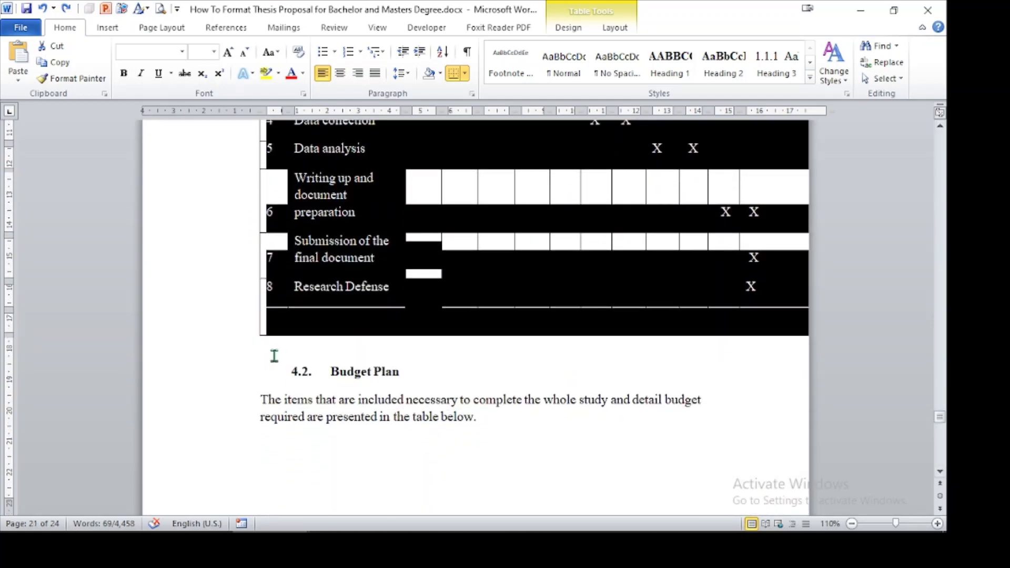
left_click(274, 356)
key("Return")
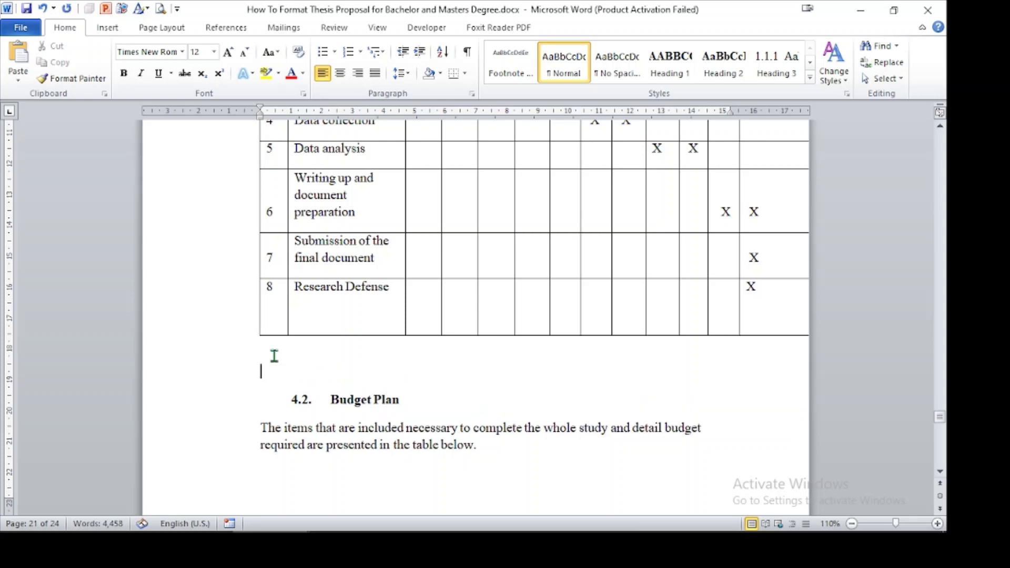
right_click(259, 375)
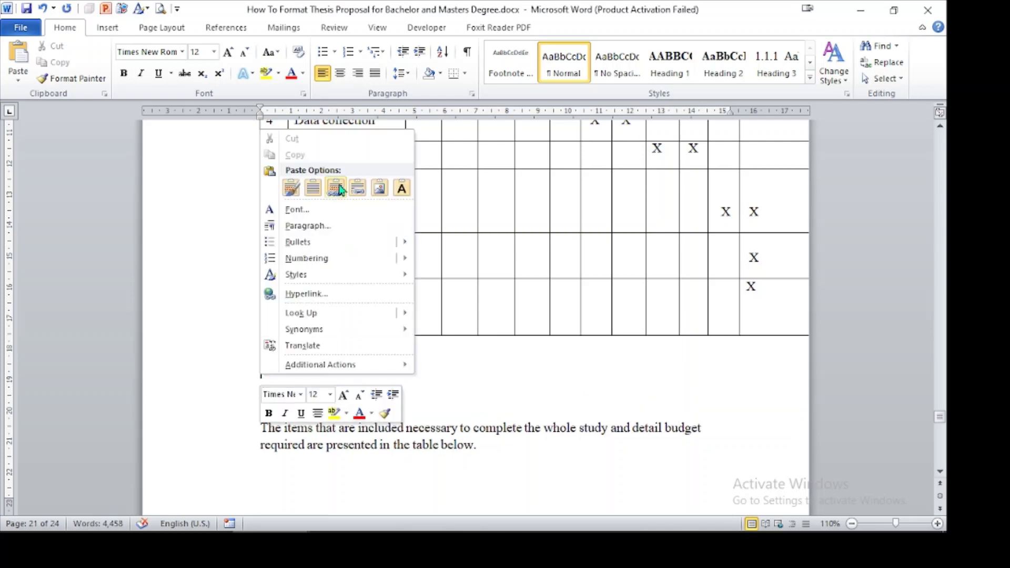
left_click(313, 189)
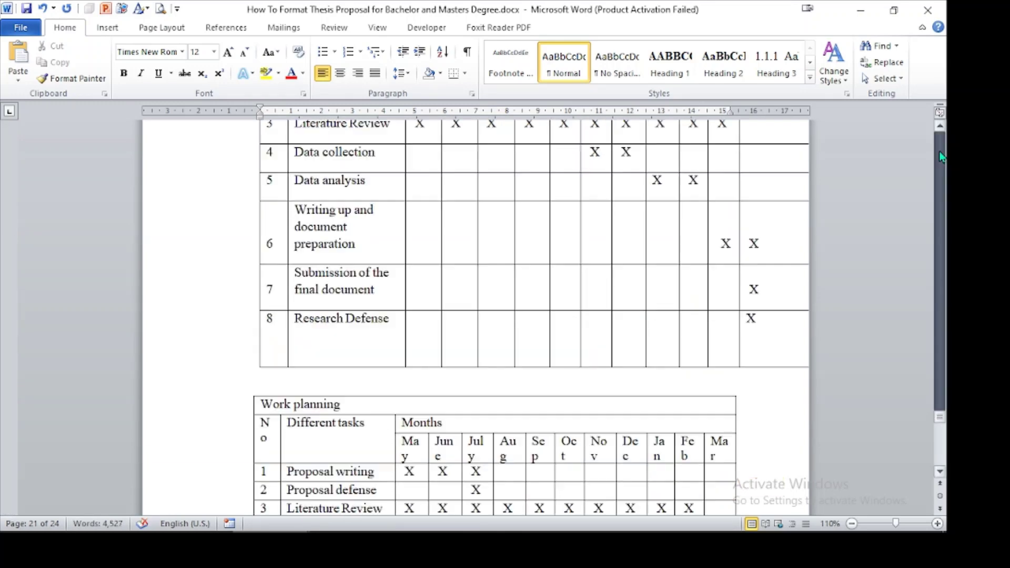
Step: Delete the original Table 4.1 work plan table and the blank line left above the pasted one
left_click(938, 151)
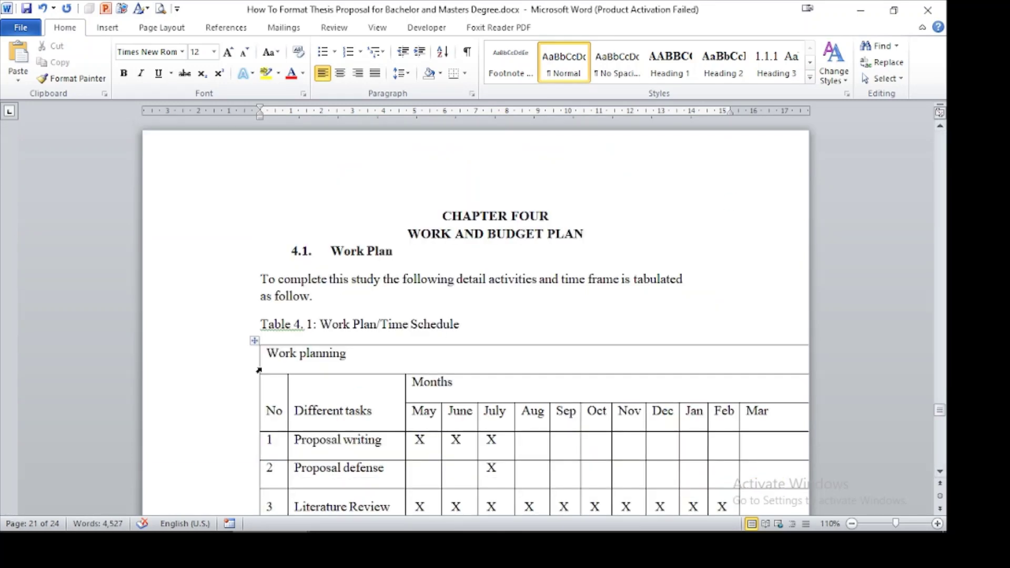
left_click(251, 341)
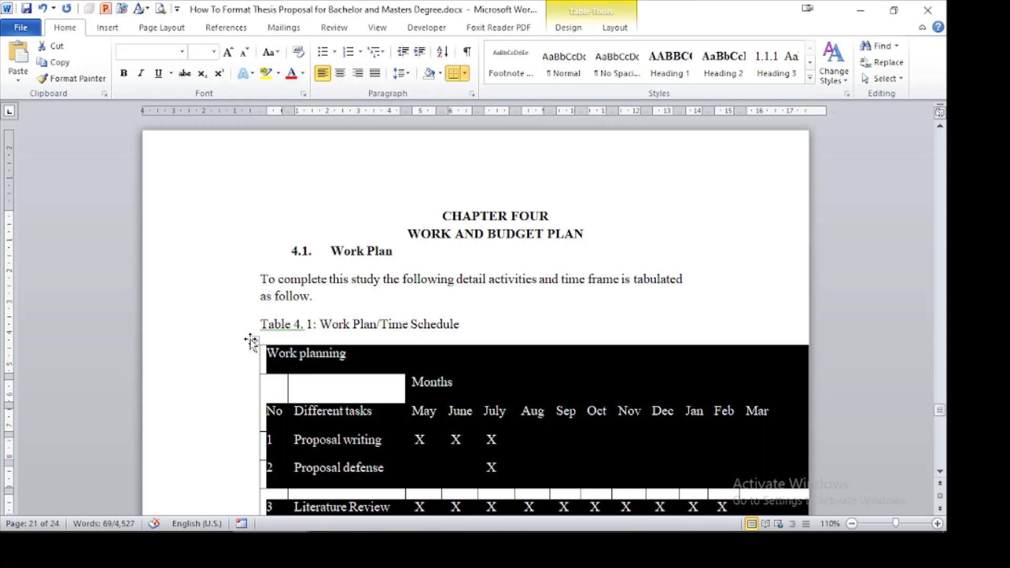
key("ctrl+v")
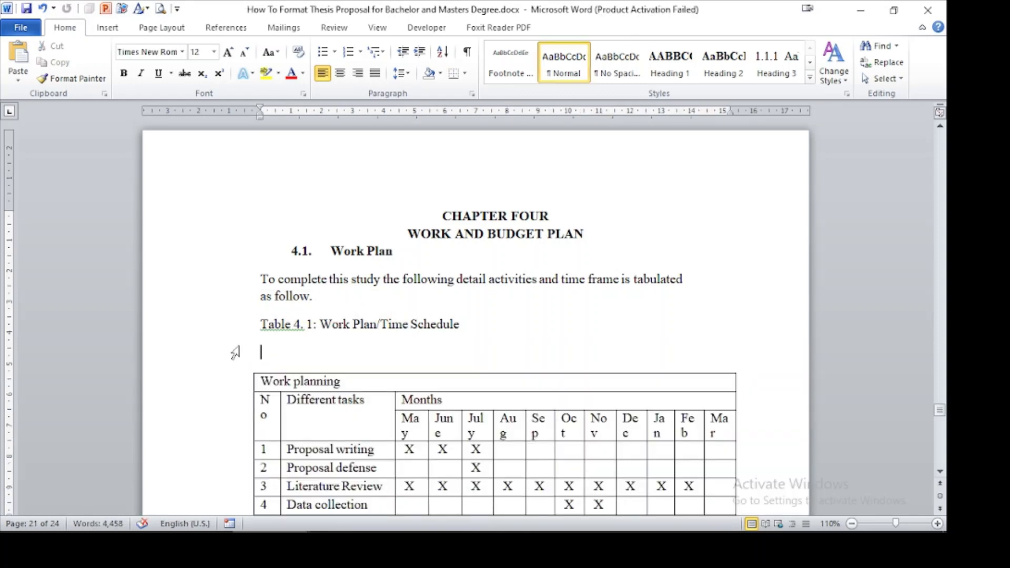
left_click(235, 352)
key("Delete")
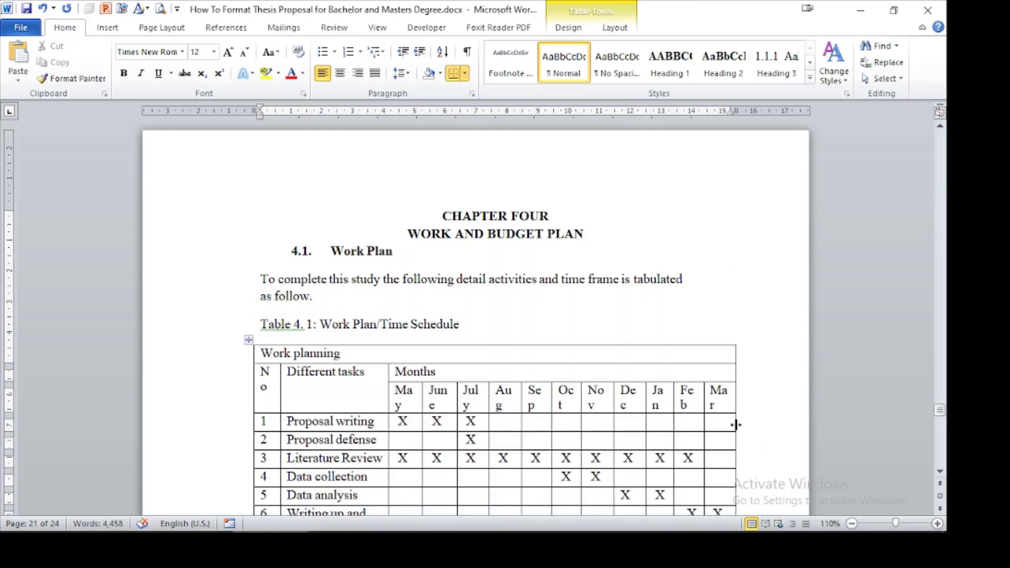
Step: Center the Work planning title and the Months heading in the Table 4.1 work plan
left_click_drag(736, 425, 738, 425)
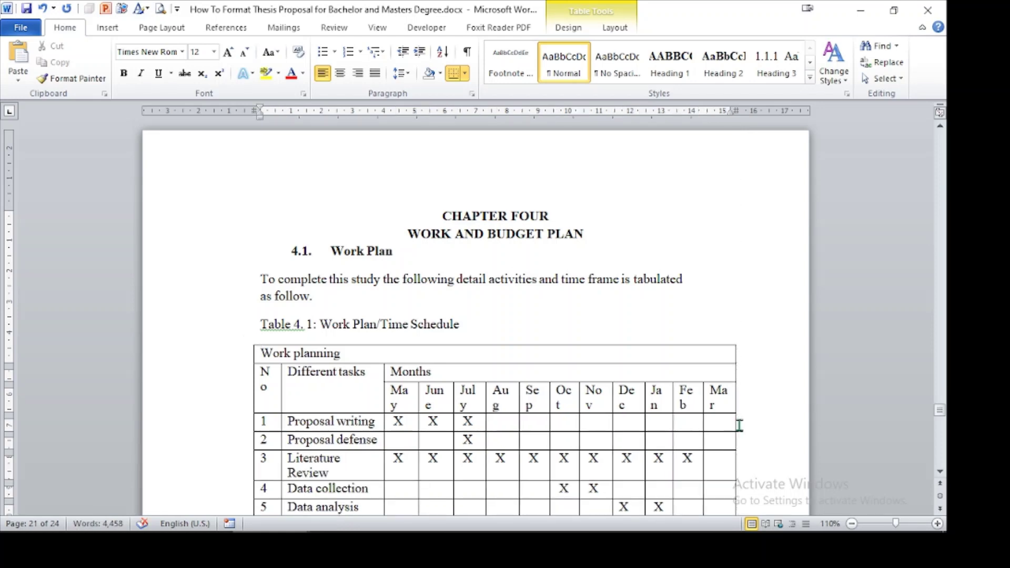
left_click(940, 472)
scroll(941, 477, "down", 5)
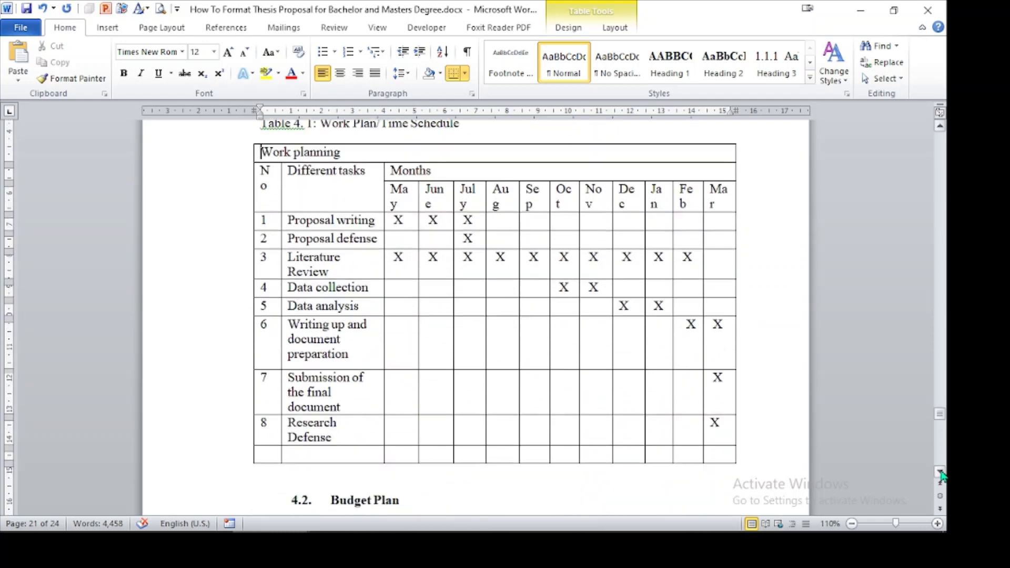
left_click_drag(356, 156, 257, 153)
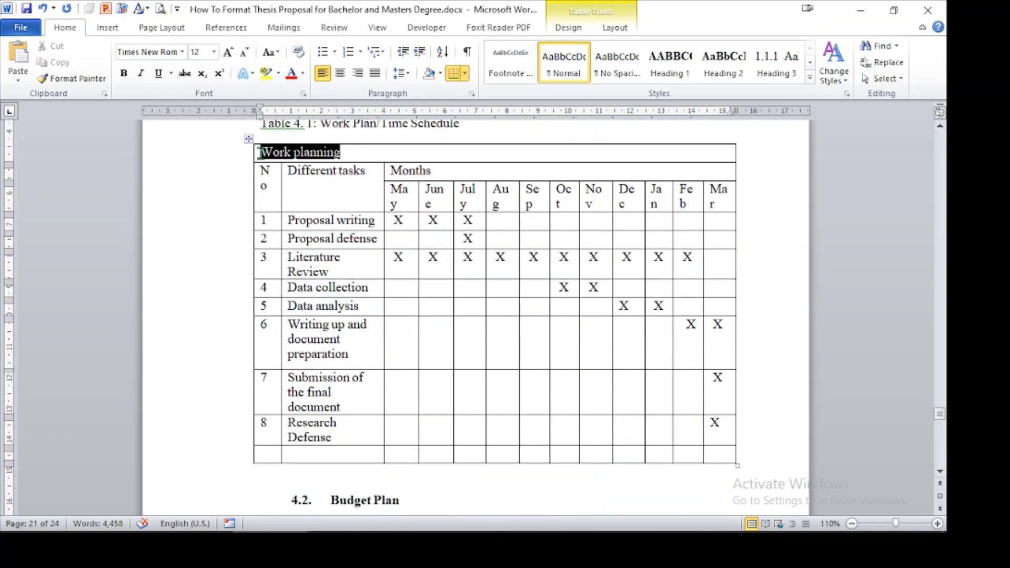
left_click(339, 74)
left_click(432, 167)
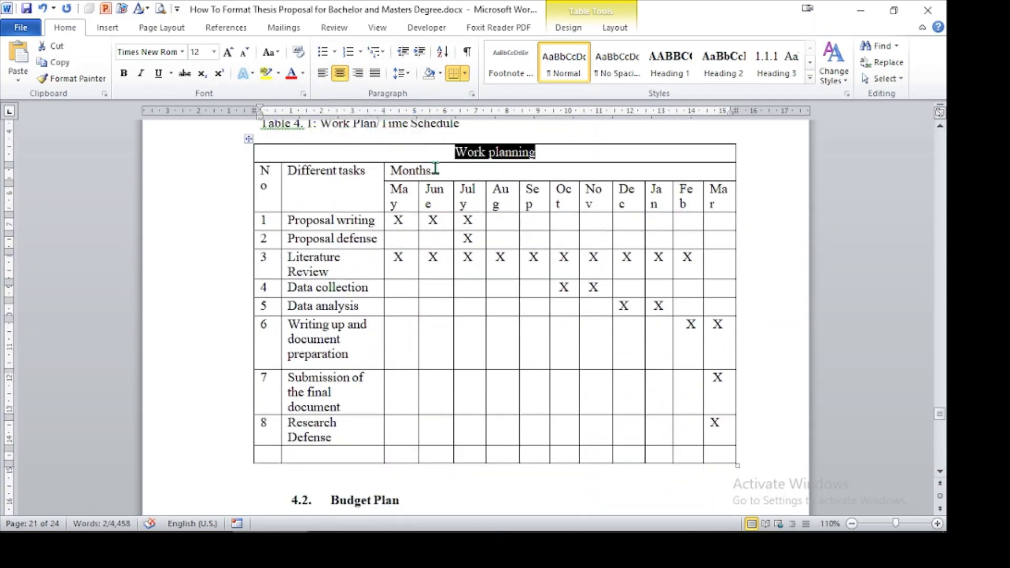
left_click(339, 73)
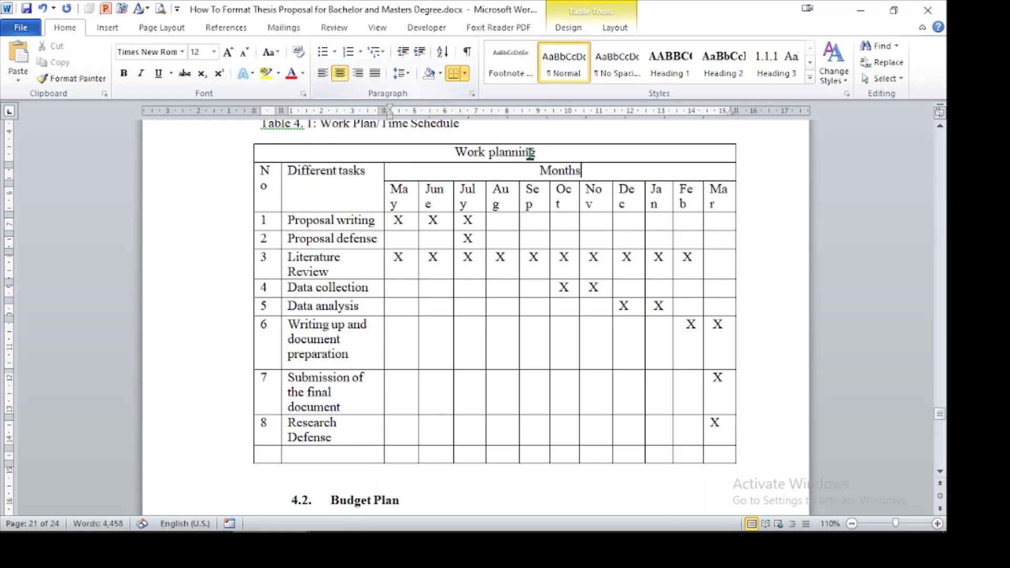
Step: Autofit the work plan table's columns to their contents so each month name fits on one line
left_click(753, 246)
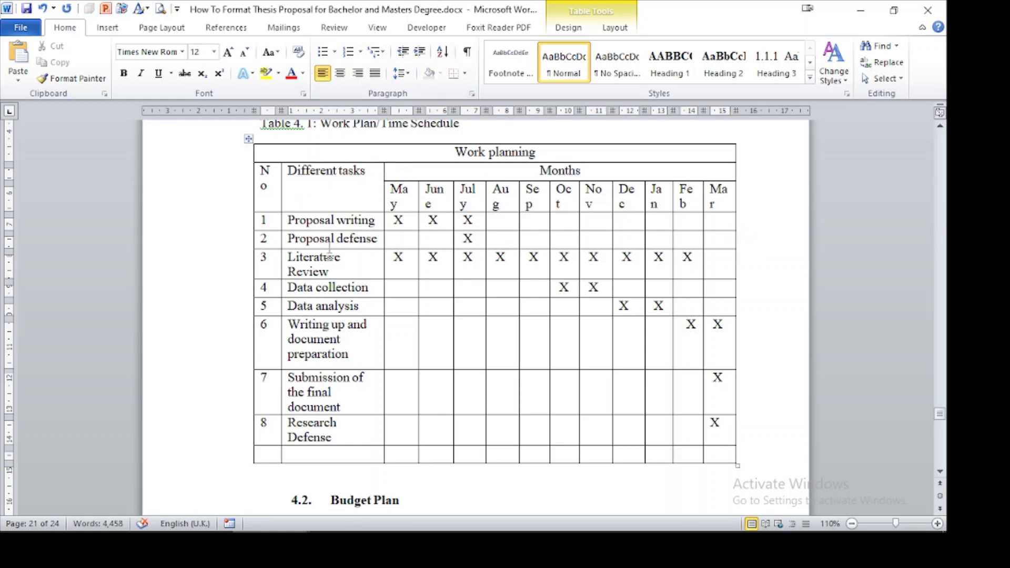
double_click(736, 205)
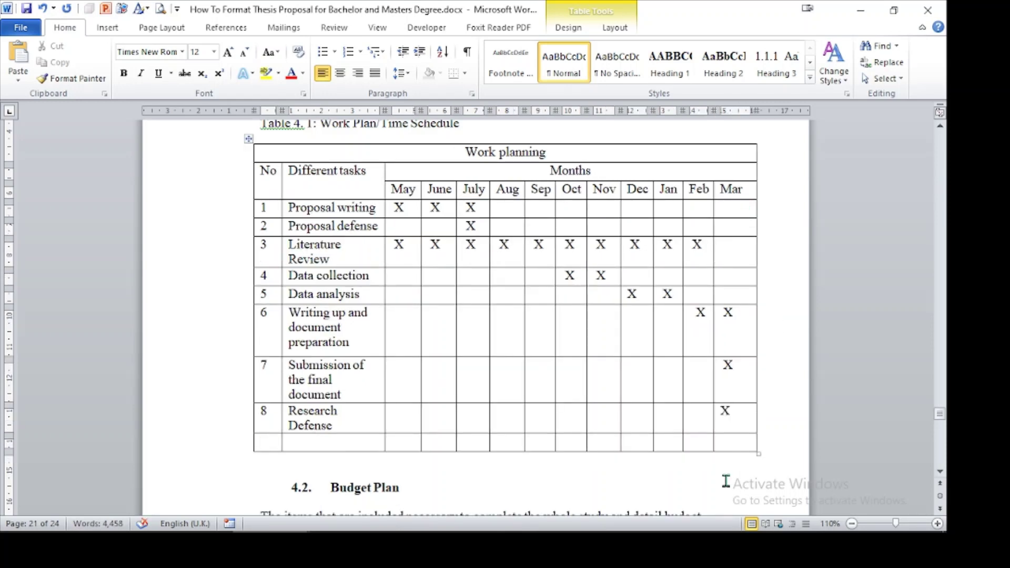
Step: Insert three blank lines above the Table 4.2 Budget Plan caption to move the caption and its table onto the next page
left_click(940, 474)
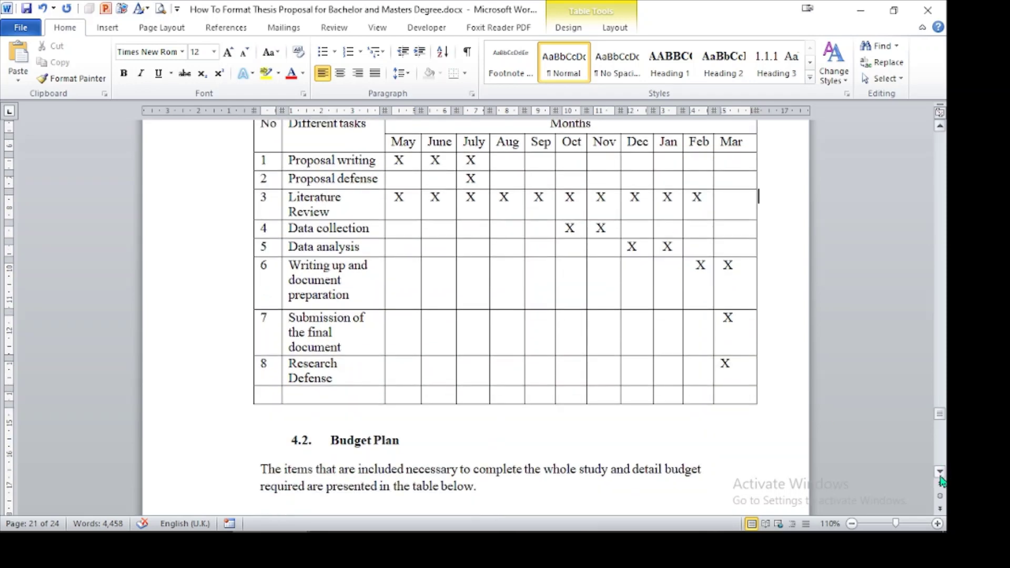
scroll(763, 442, "down", 15)
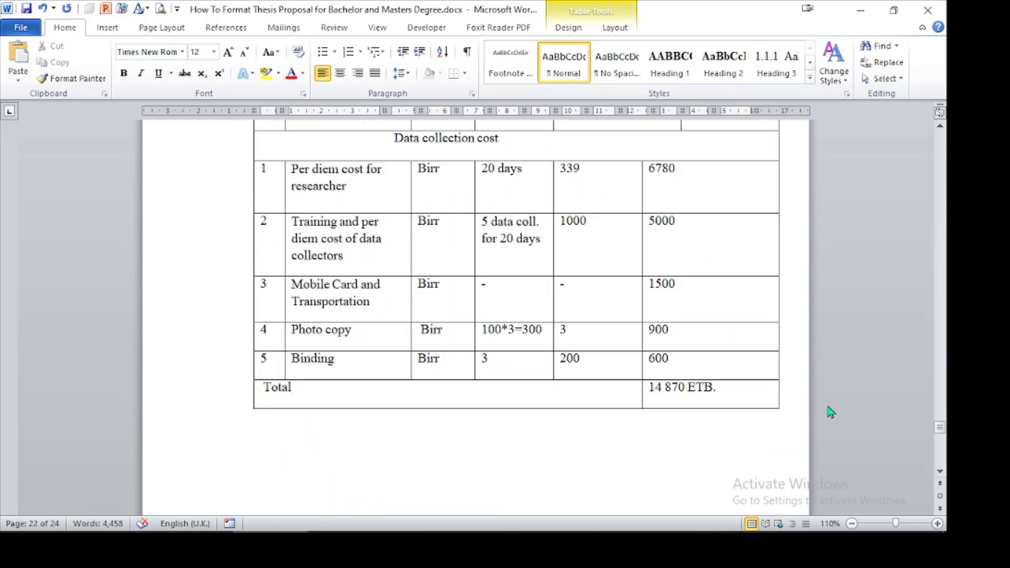
scroll(941, 136, "up", 5)
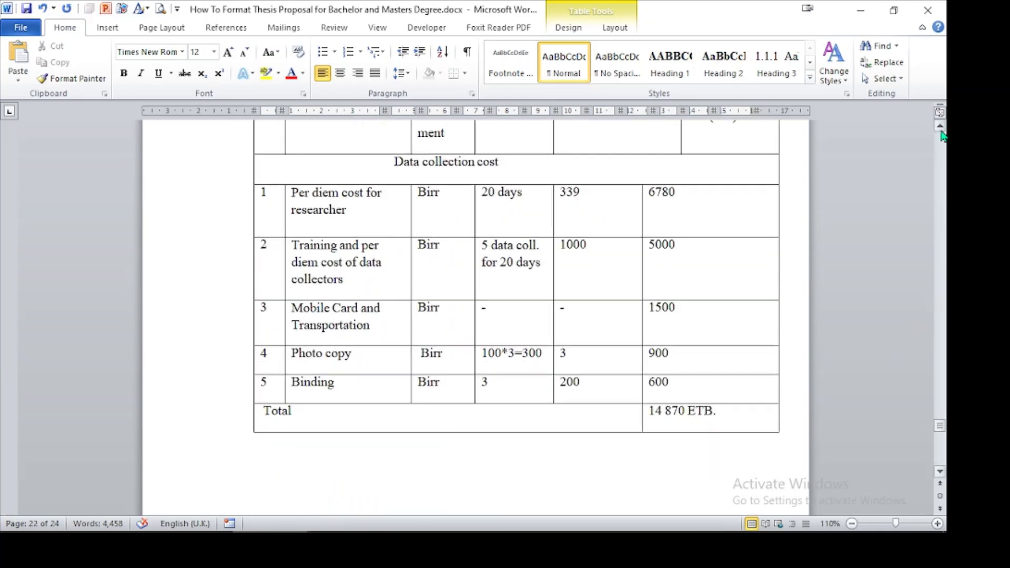
scroll(941, 135, "up", 5)
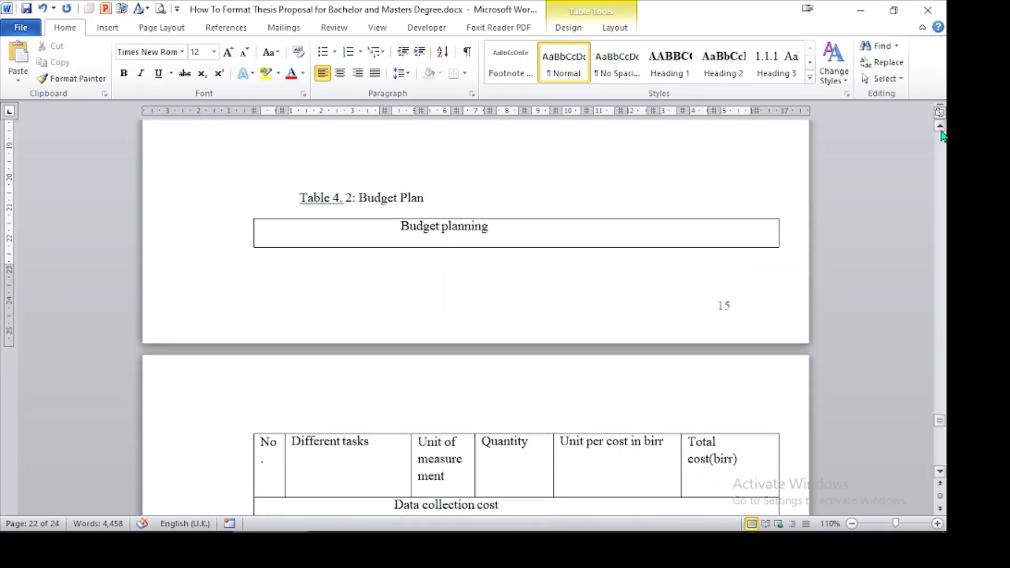
left_click(400, 178)
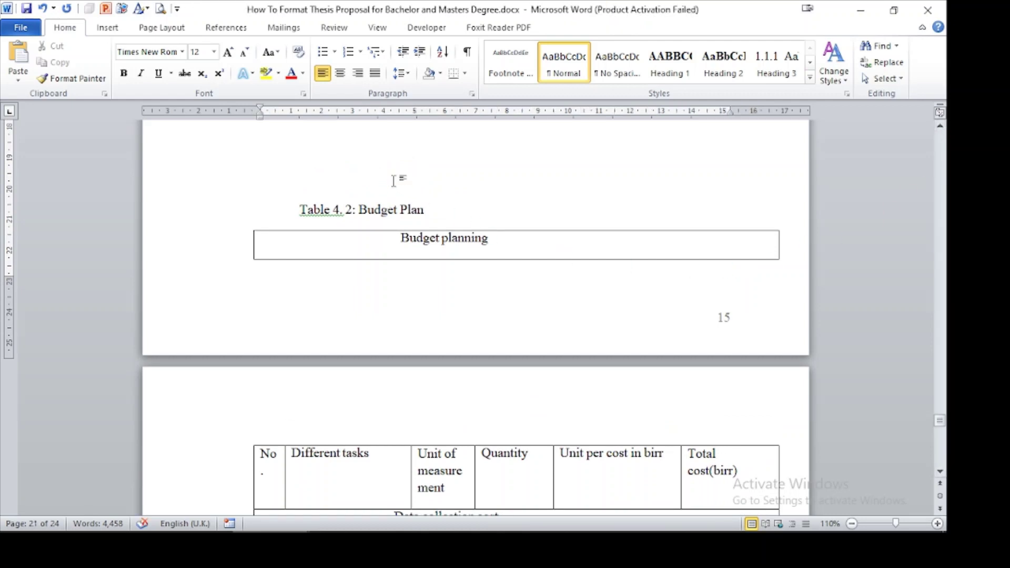
key("Return")
key("Return")
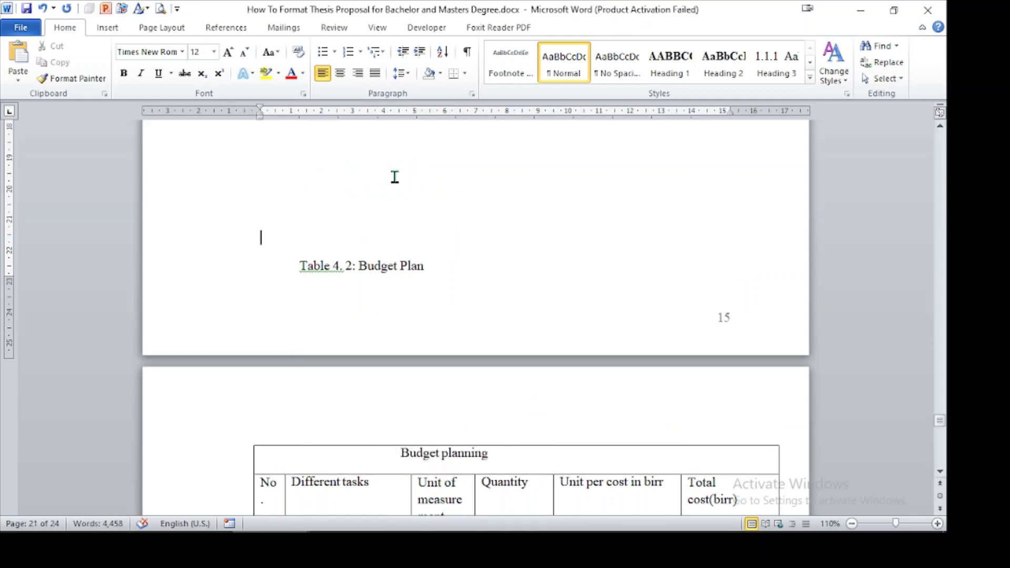
key("Return")
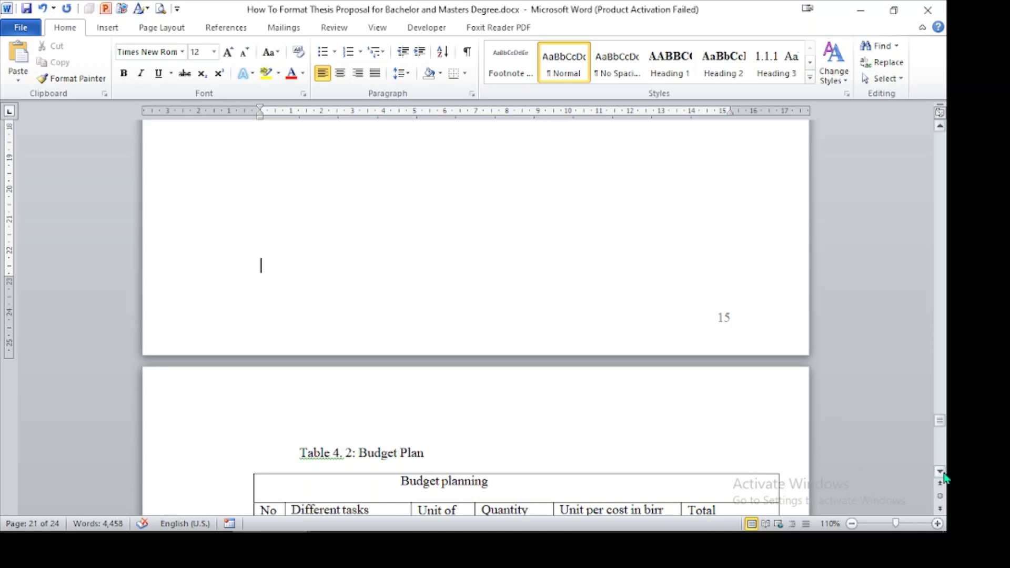
Step: Narrow the Budget Plan table from its outer right border, bringing it in towards the page margin
scroll(944, 479, "down", 8)
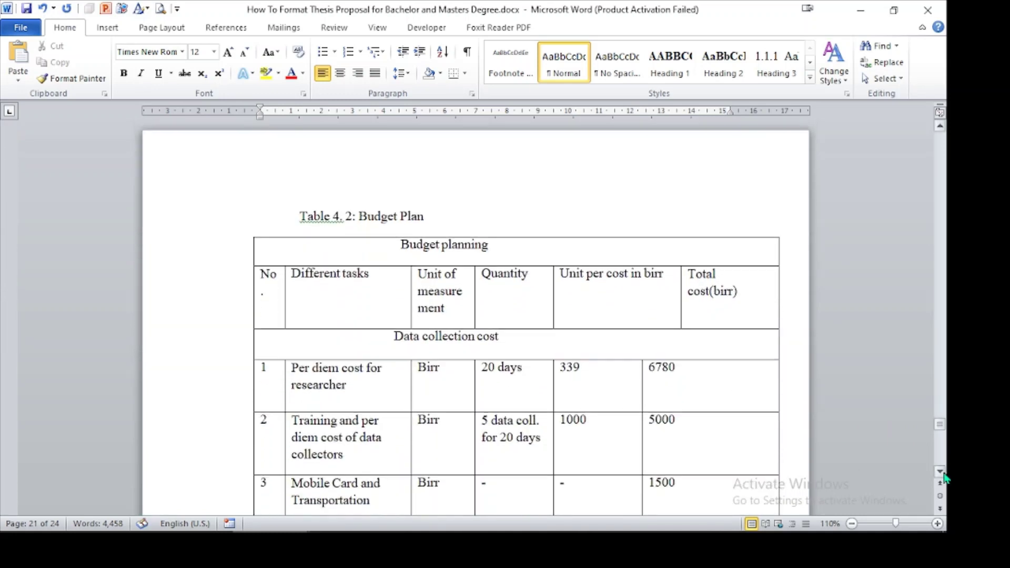
scroll(944, 478, "down", 1)
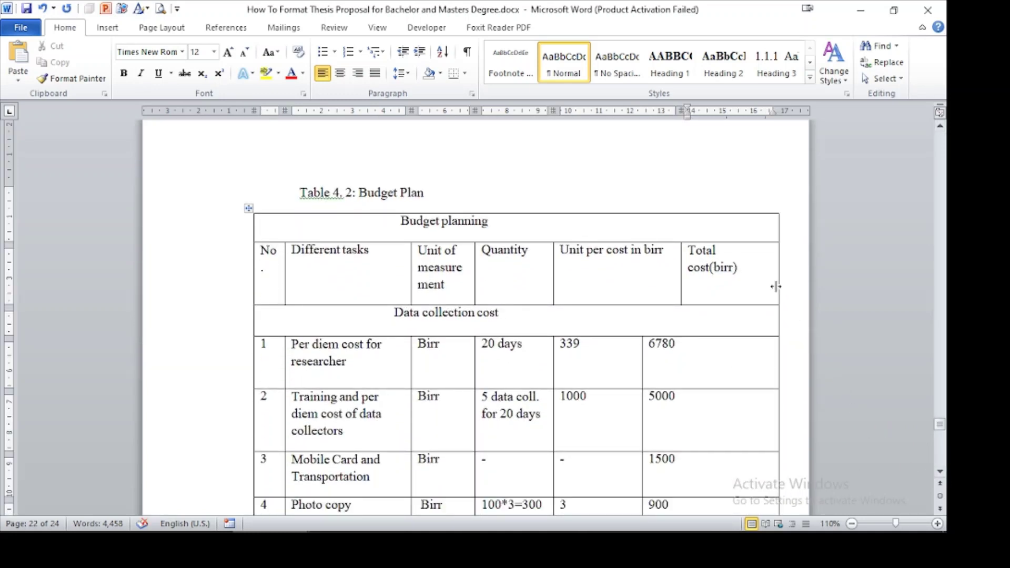
left_click_drag(775, 286, 746, 291)
scroll(746, 293, "up", 3)
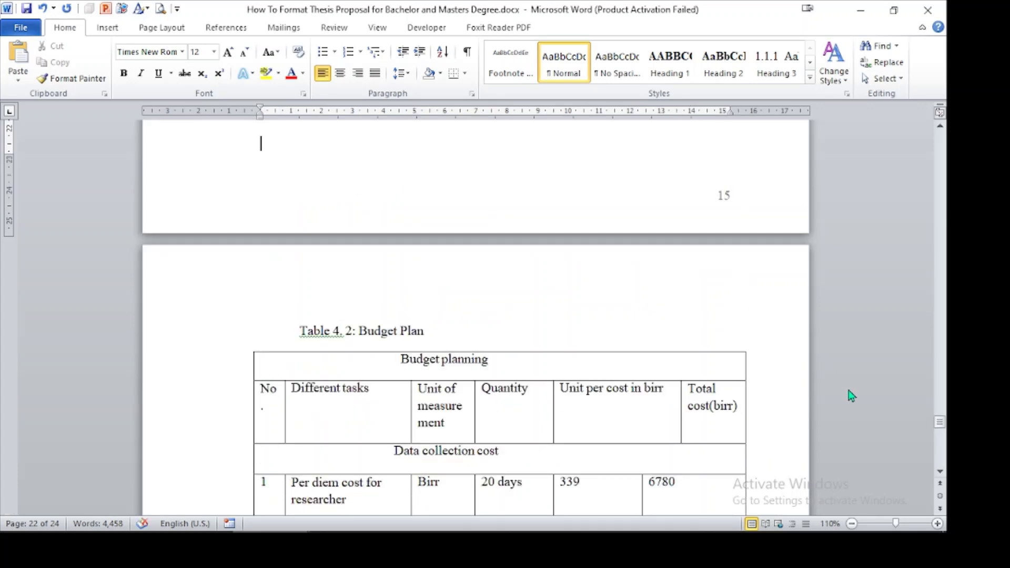
left_click(940, 472)
left_click(941, 473)
scroll(941, 474, "down", 10)
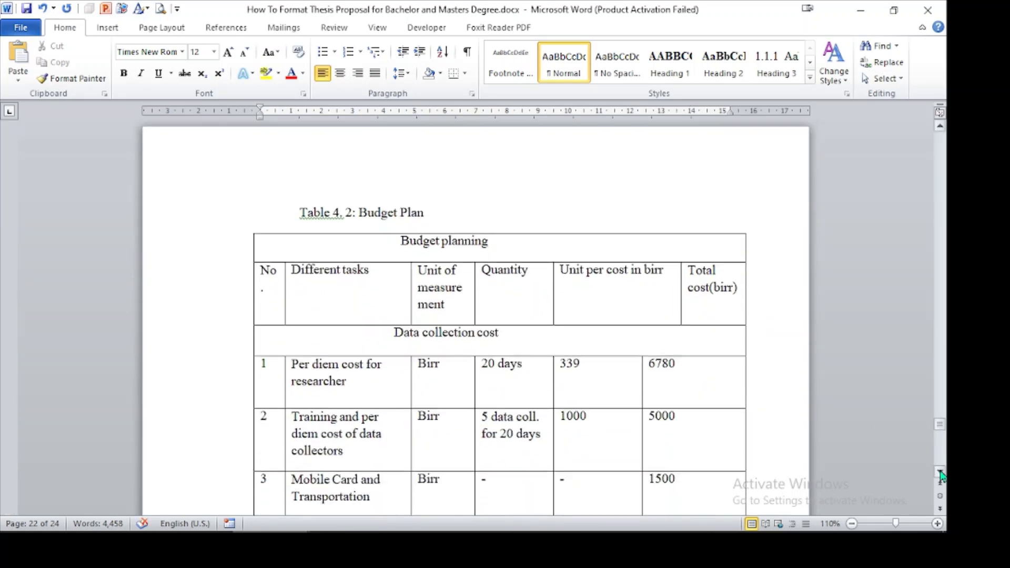
scroll(940, 475, "down", 10)
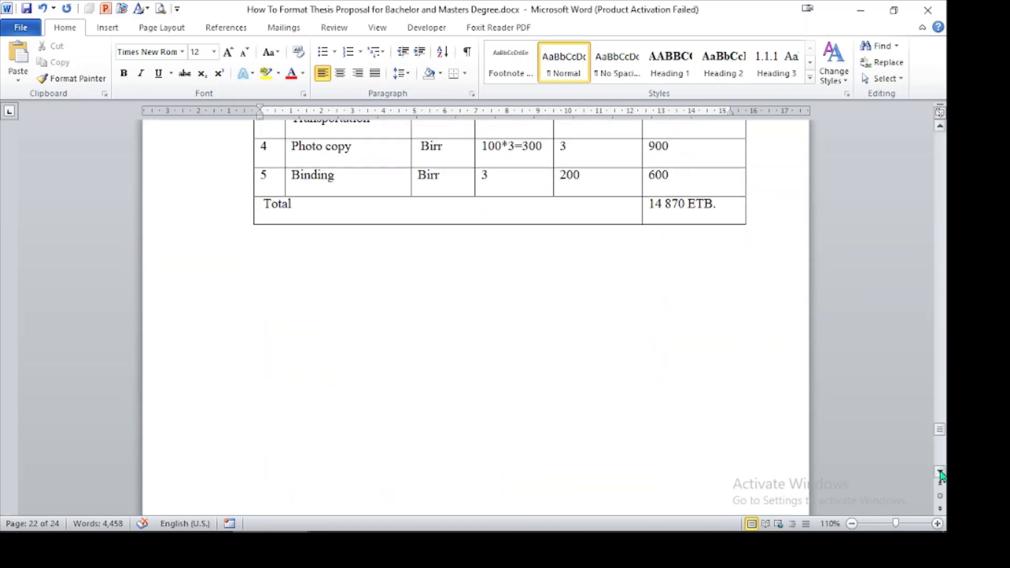
Step: Convert the references heading to uppercase and center it above the reference list
scroll(940, 475, "down", 4)
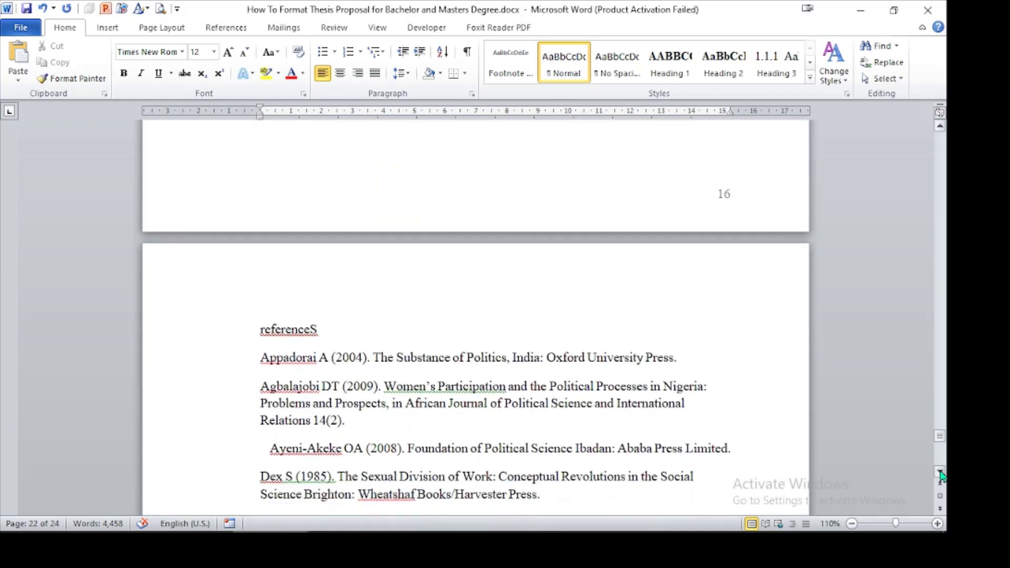
double_click(298, 302)
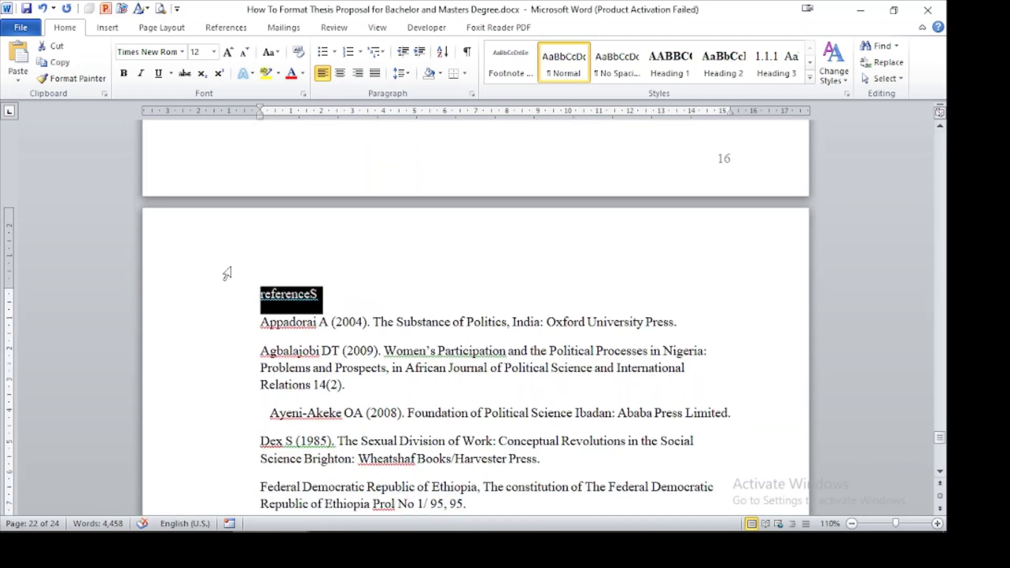
left_click(270, 51)
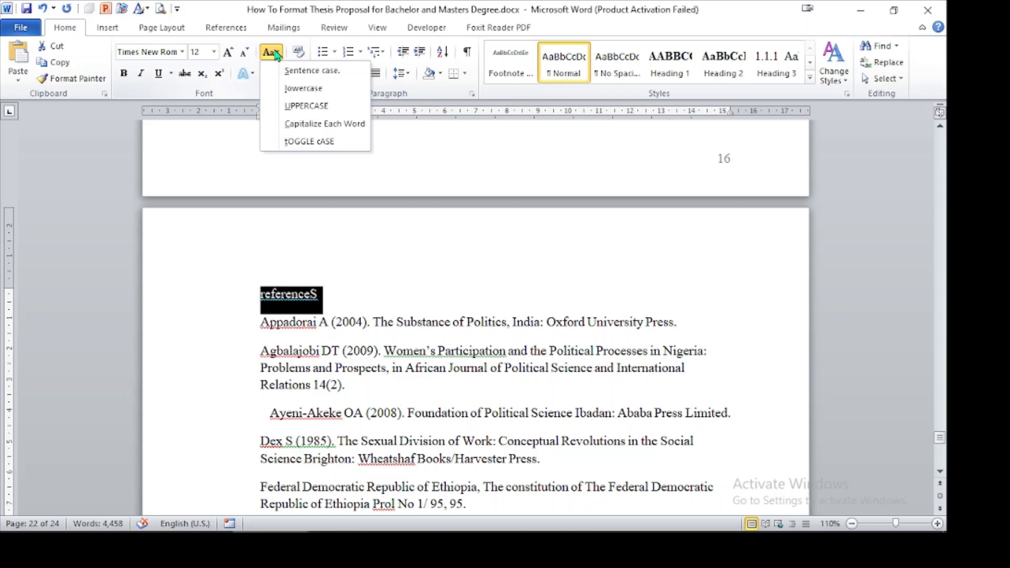
left_click(305, 106)
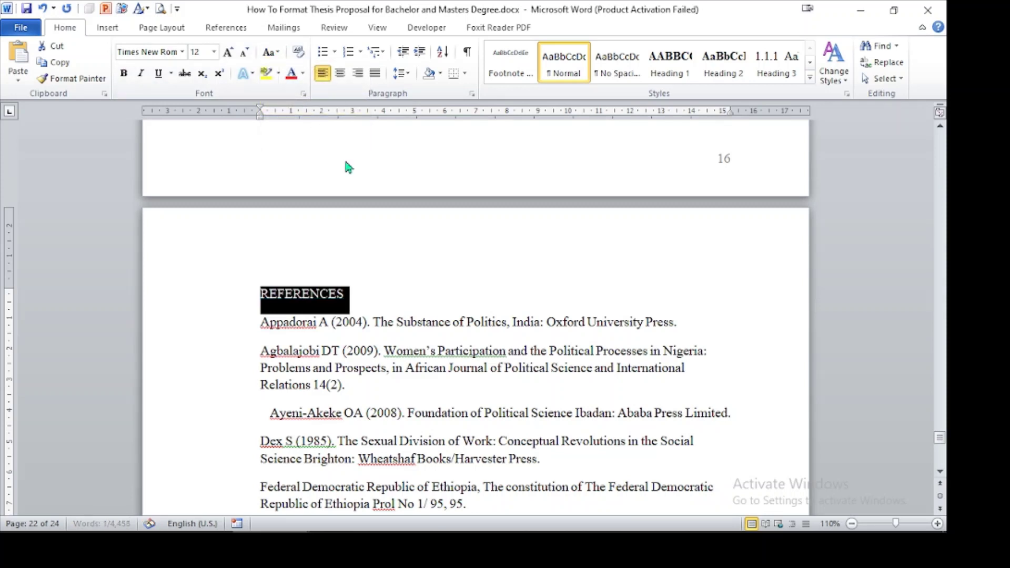
left_click(342, 73)
left_click(394, 289)
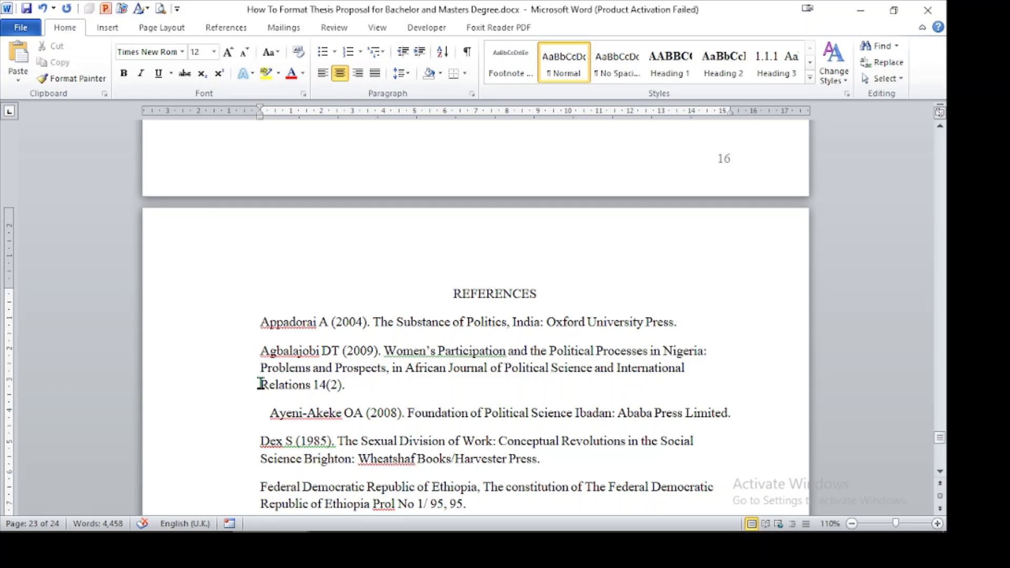
Step: Examine the title and publisher in the first reference, and the author and article title in the second
mouse_move(265, 537)
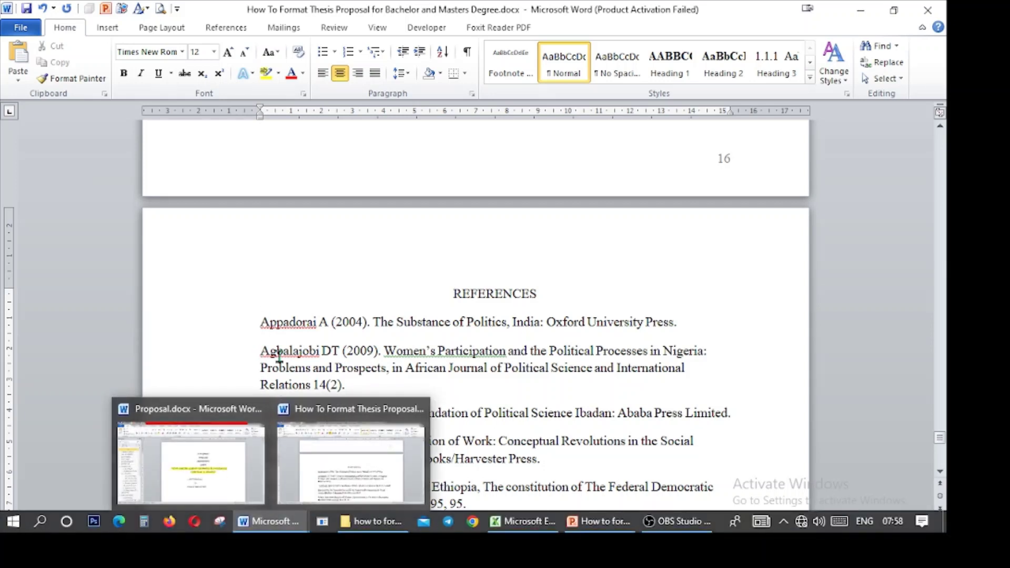
left_click_drag(259, 320, 732, 315)
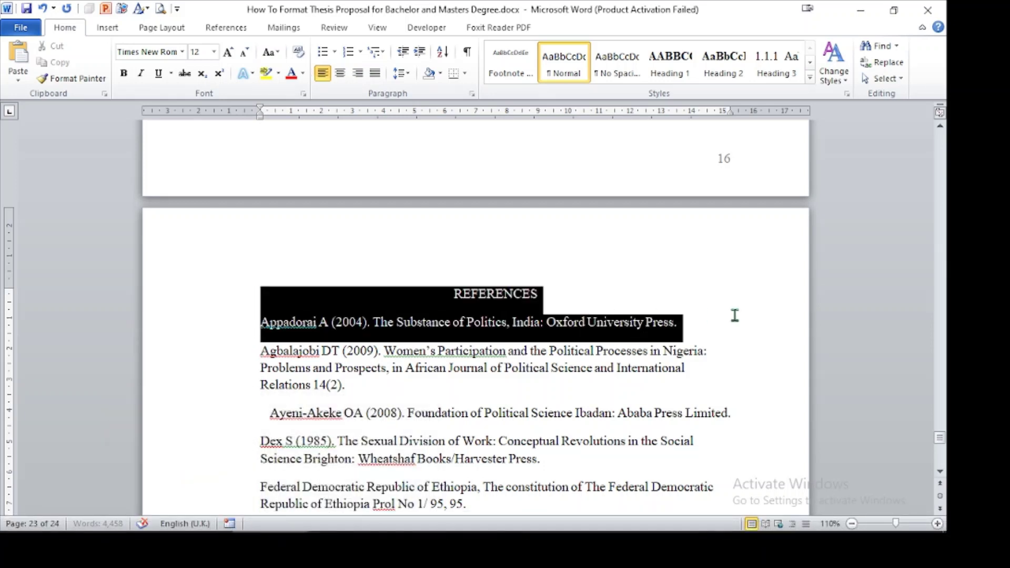
left_click(733, 310)
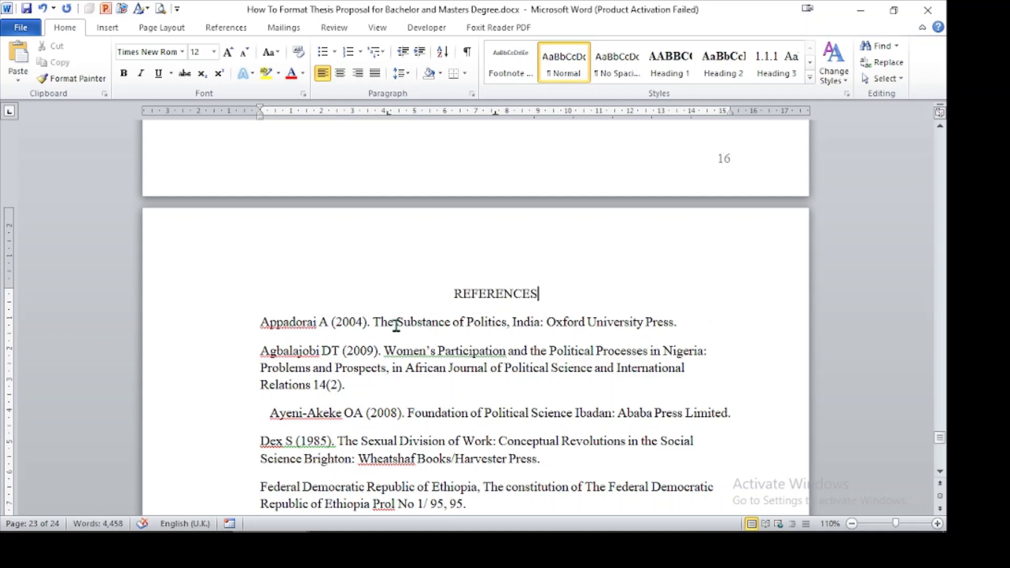
left_click_drag(396, 321, 506, 322)
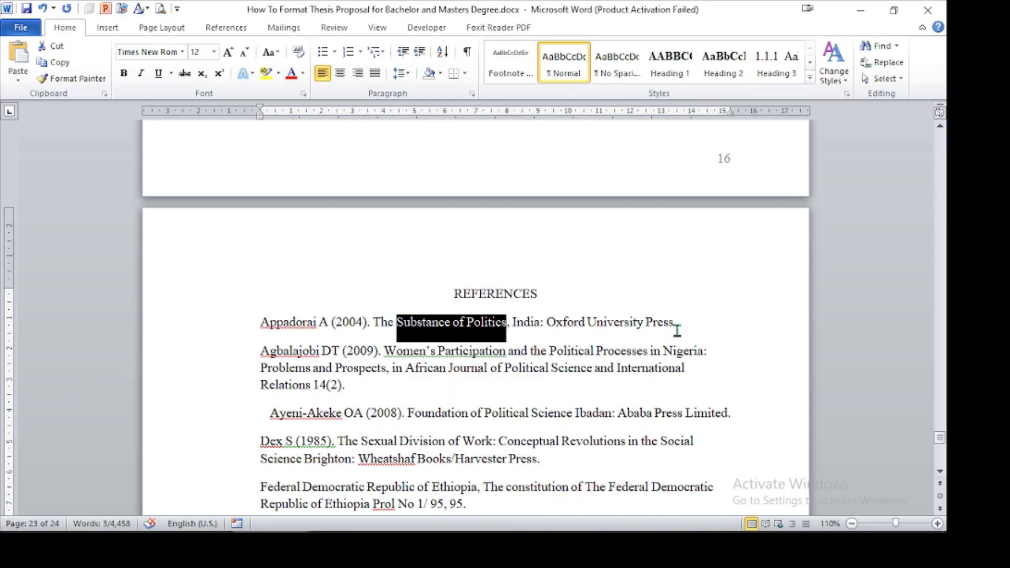
left_click_drag(678, 323, 541, 323)
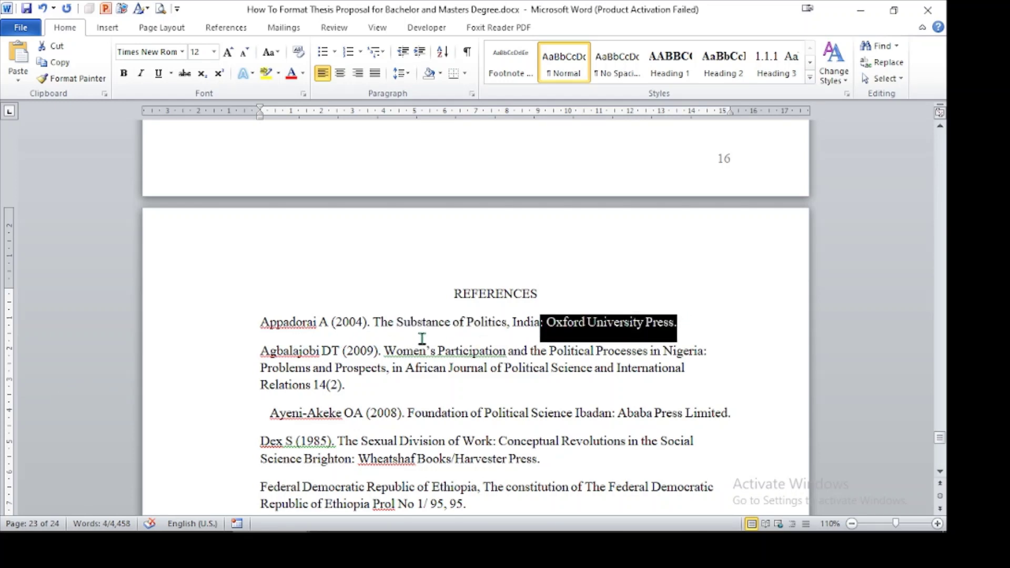
double_click(262, 356)
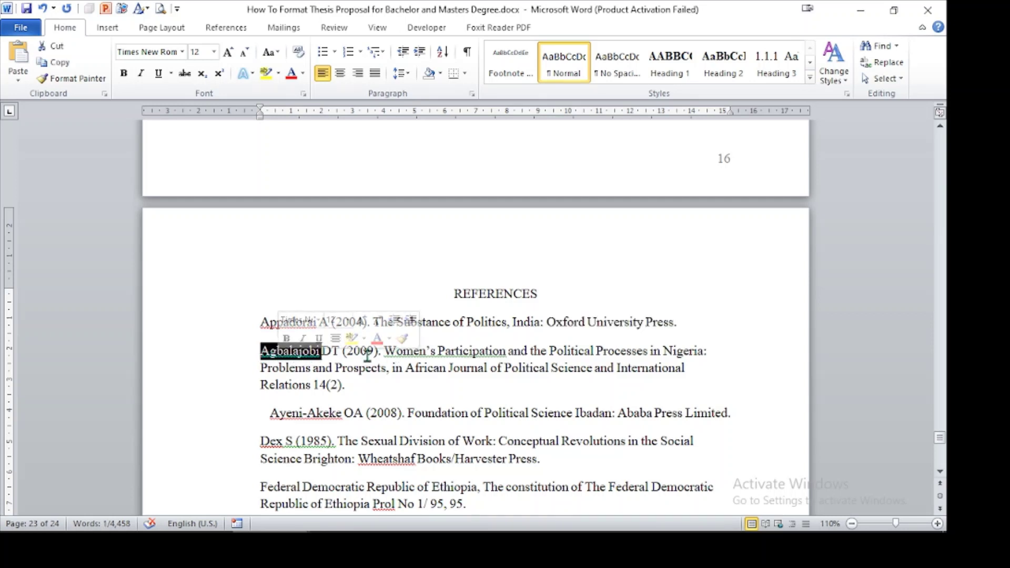
left_click(452, 355)
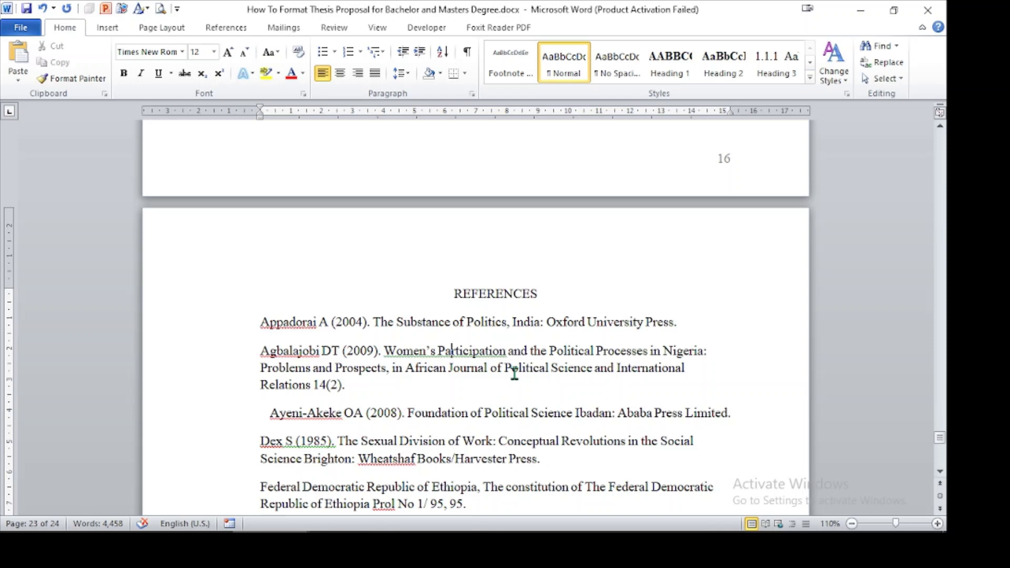
Step: Remove the leading spaces from the third reference entry so it lines up with the other references
left_click(271, 414)
key("BackSpace")
key("BackSpace")
key("BackSpace")
key("BackSpace")
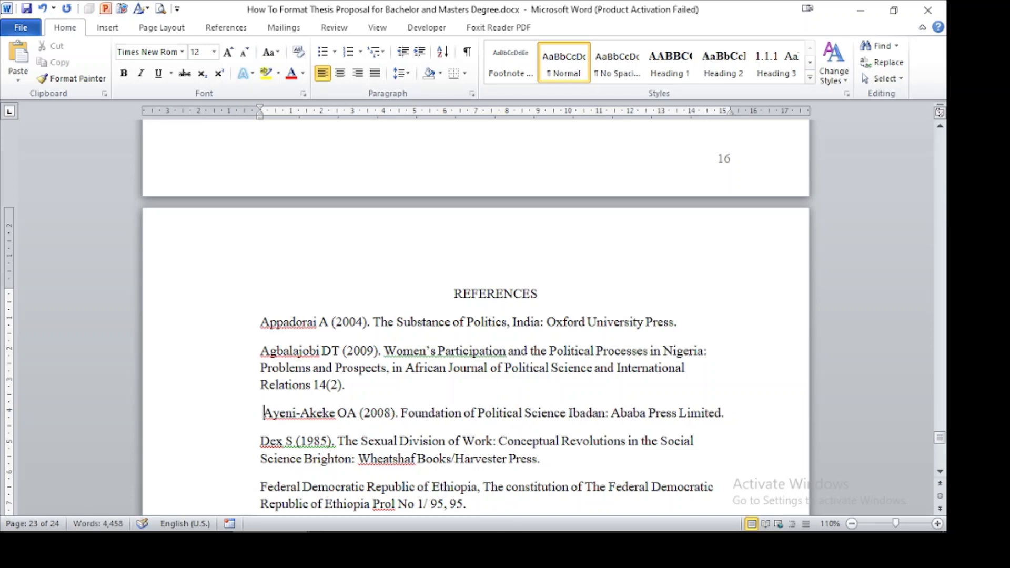
key("Return")
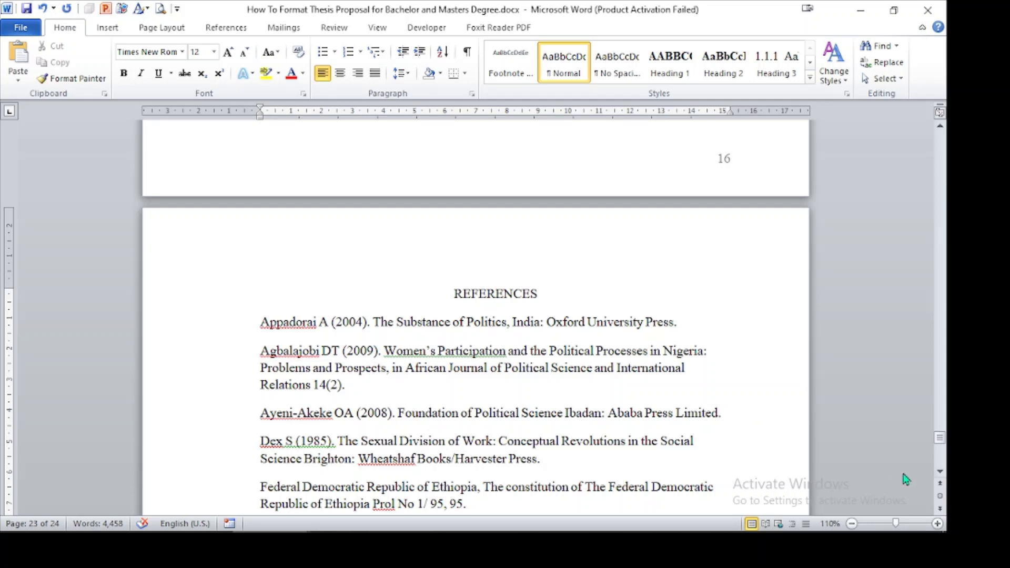
left_click(940, 472)
scroll(940, 475, "down", 4)
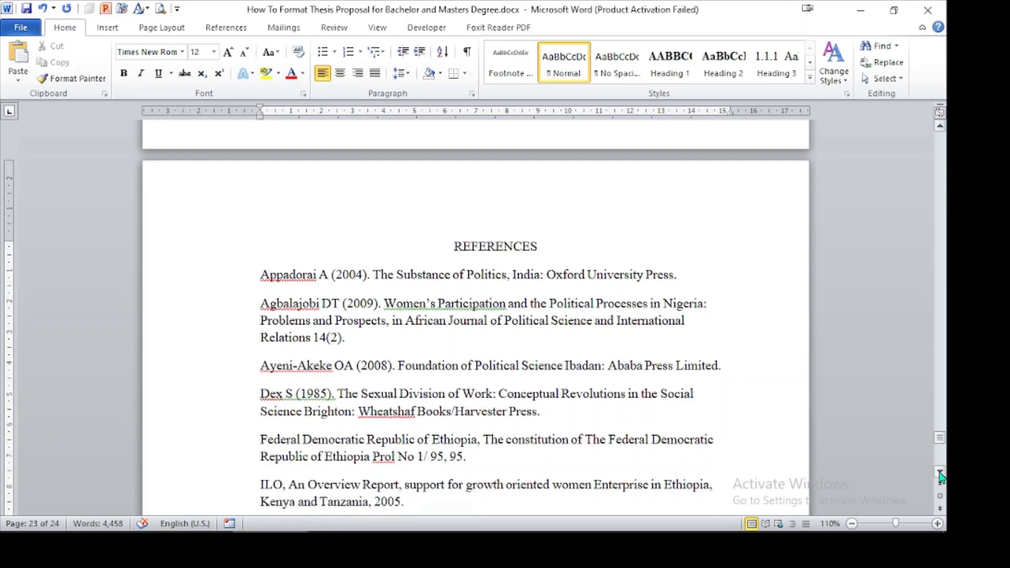